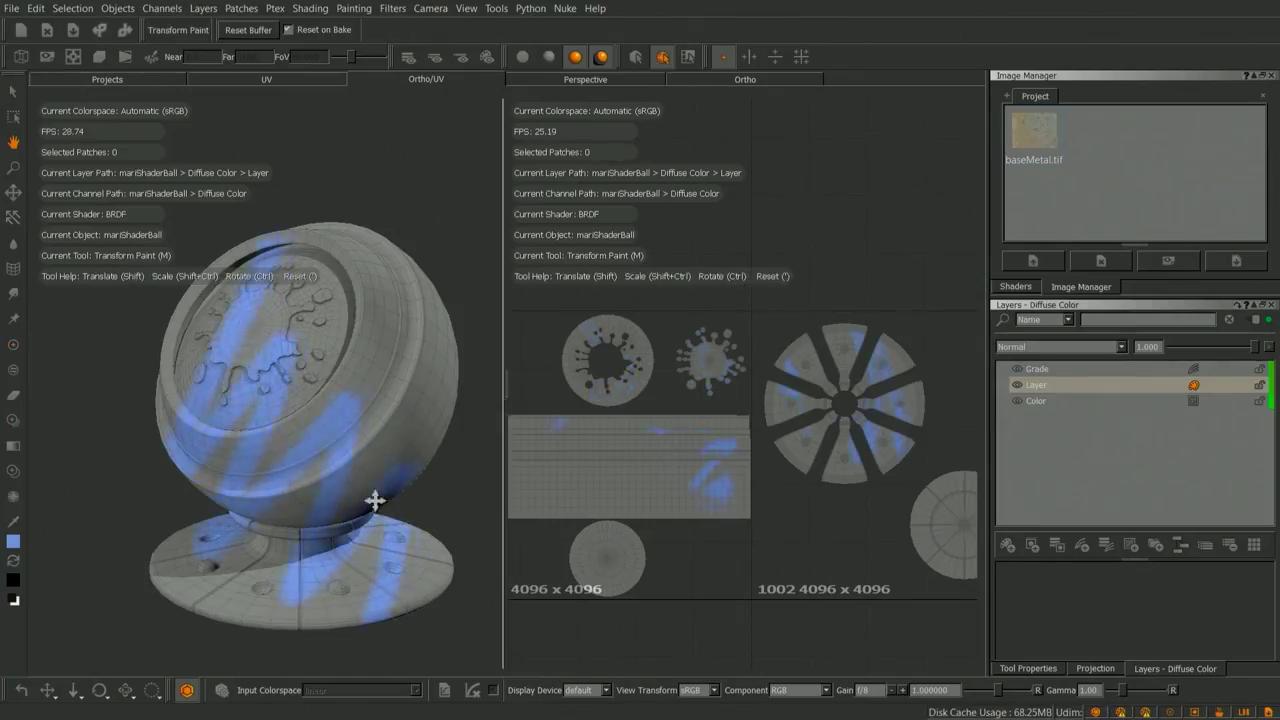
- Paint the rusty baseMetal.tif texture onto the shader ball with Paint Through
shift+drag(374, 500, 400, 506)
key(p)
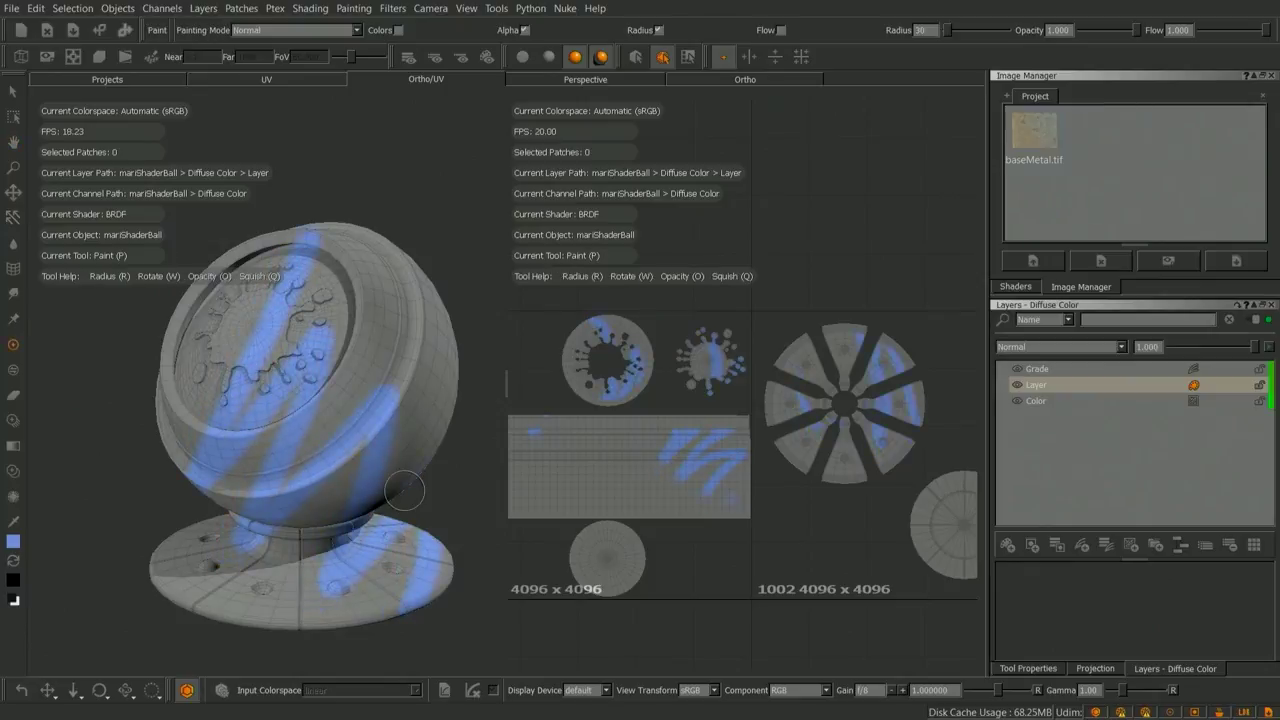
click(1047, 135)
key(u)
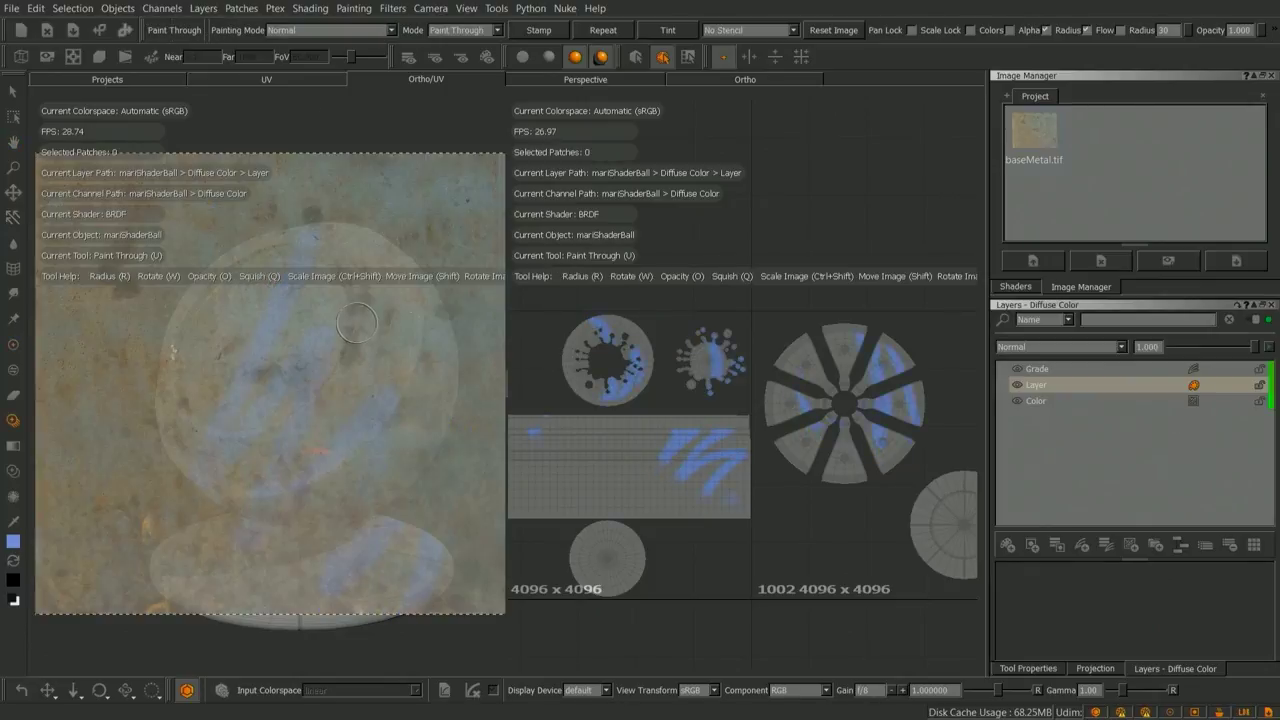
drag(310, 333, 410, 560)
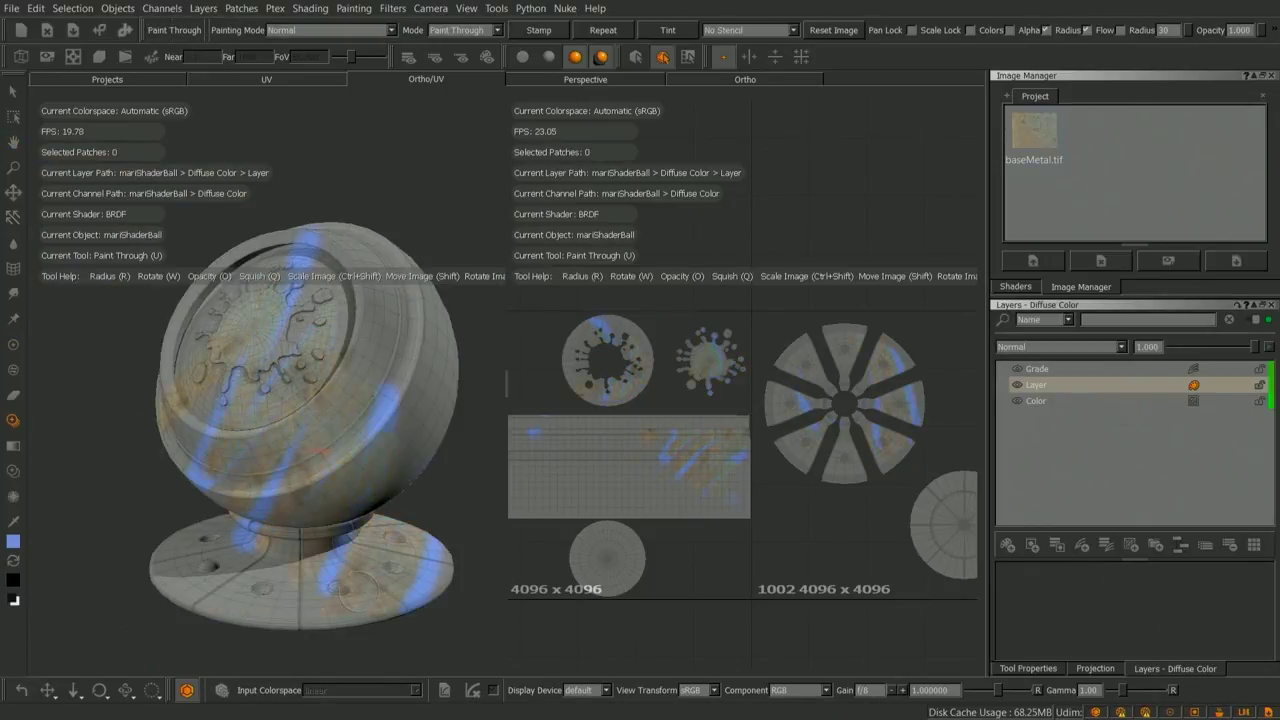
drag(363, 494, 365, 494)
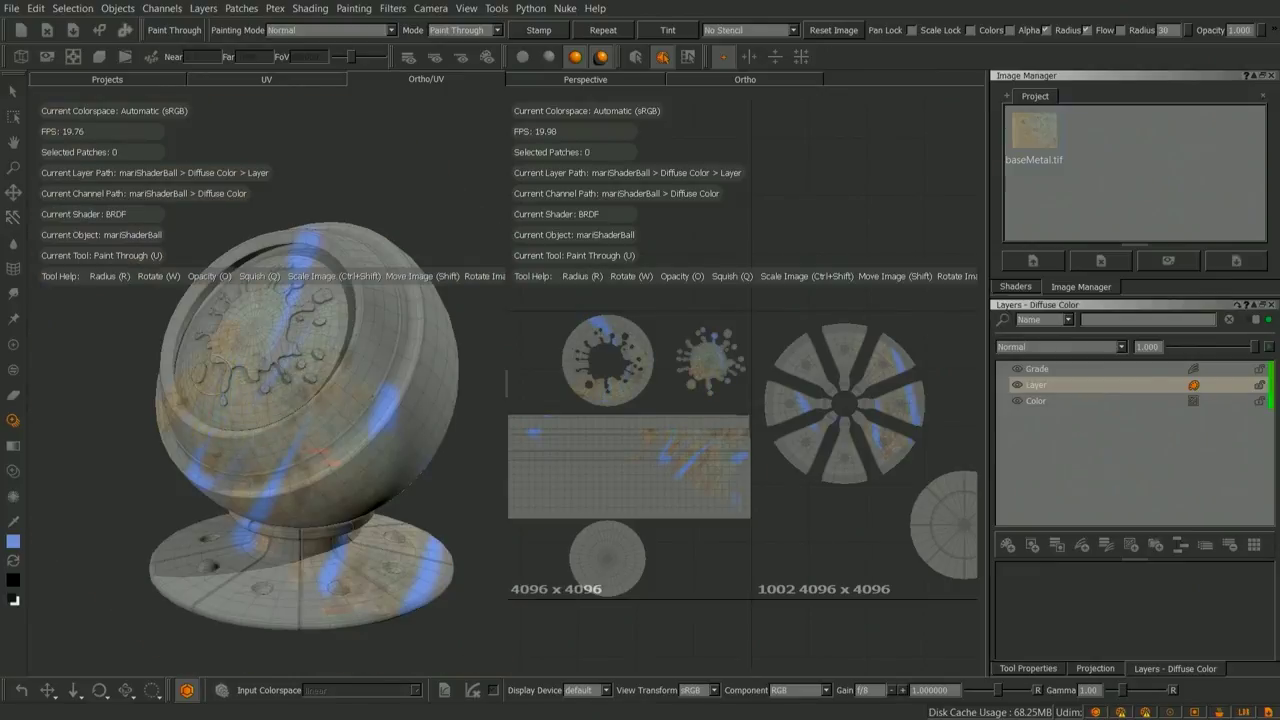
- Check the rust coverage from a new angle, then add blue zigzag strokes and reshape them
alt+middle_drag(388, 436, 350, 482)
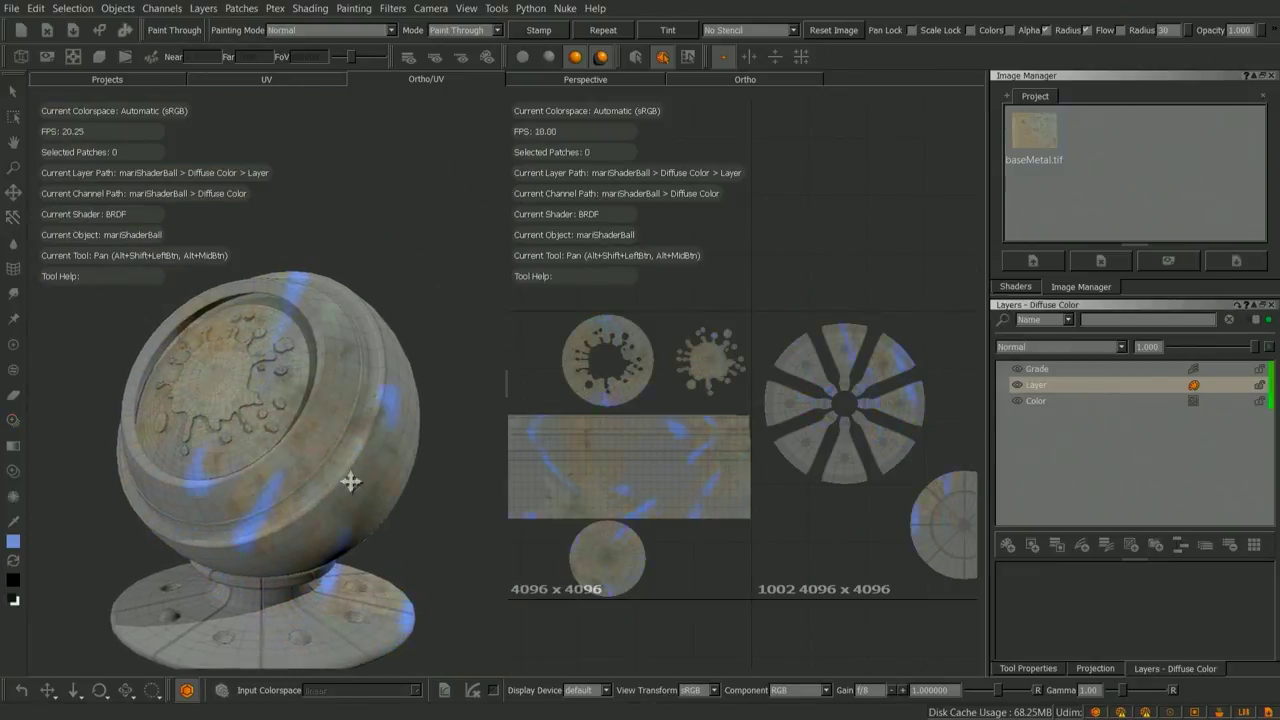
mouse_move(350, 482)
alt+mouse_down()
mouse_move(414, 400)
mouse_move(329, 414)
mouse_move(306, 466)
mouse_move(394, 496)
alt+mouse_up()
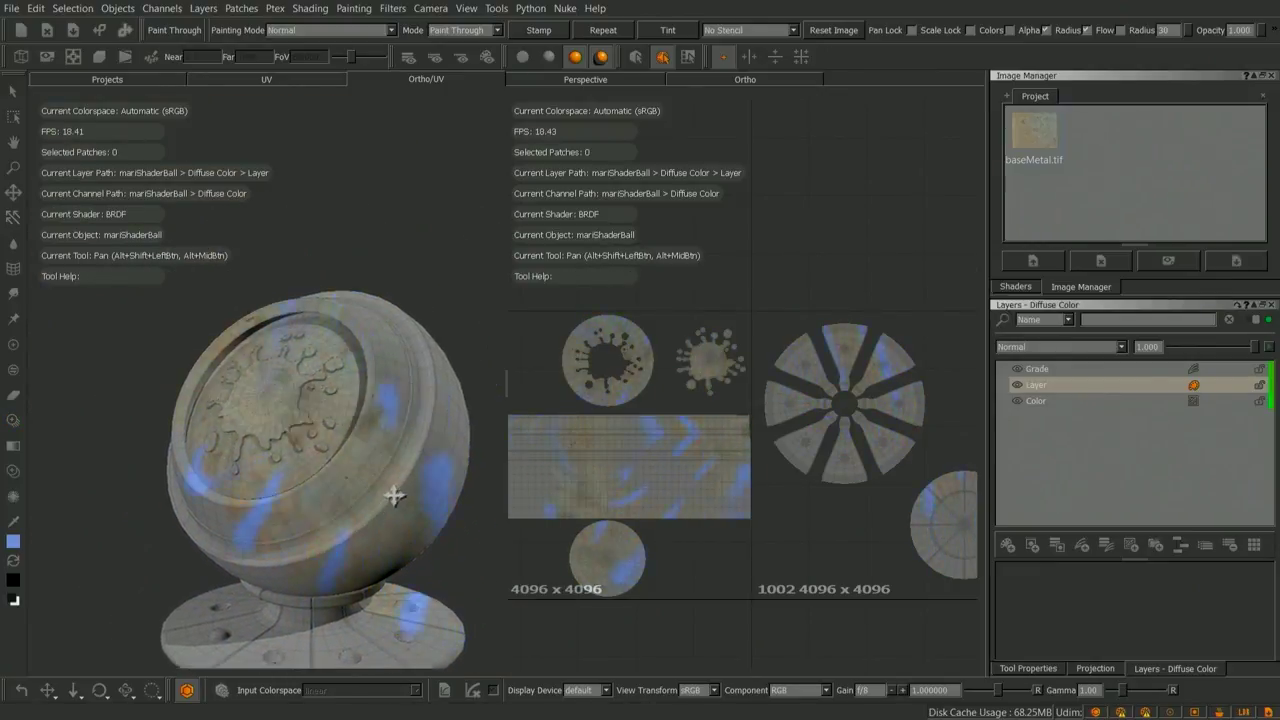
key(u)
click(288, 420)
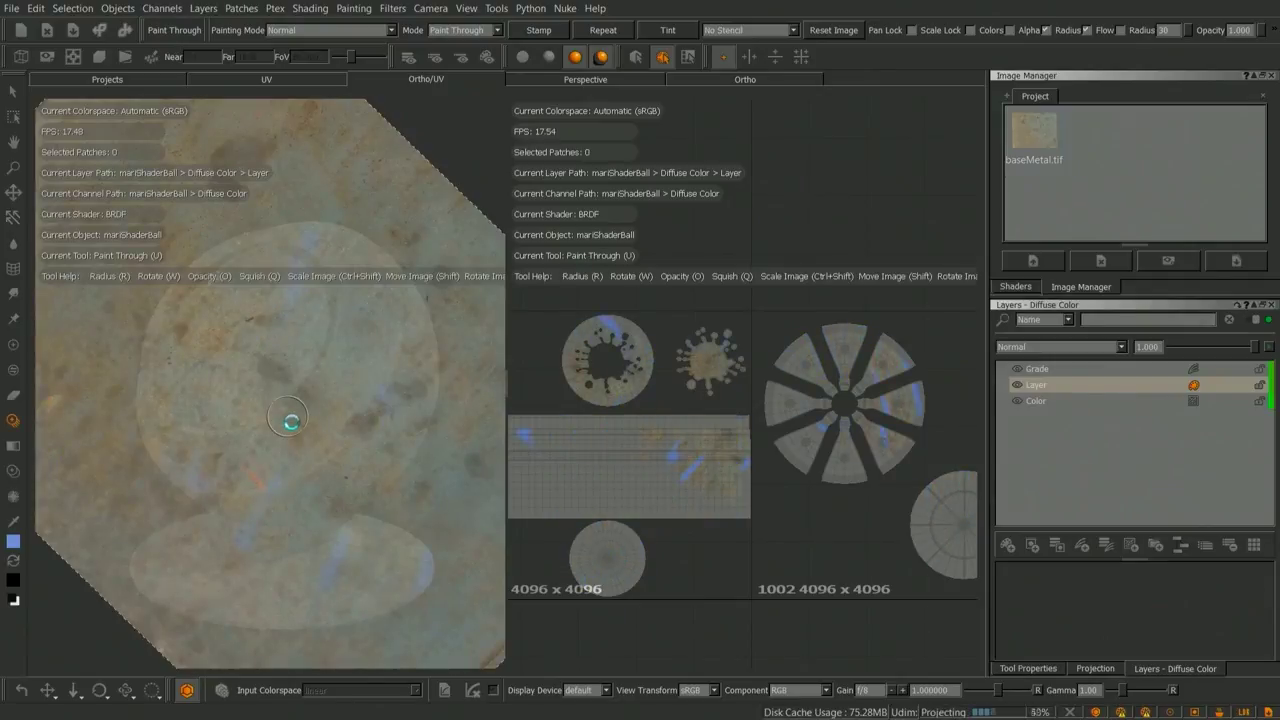
mouse_move(290, 420)
alt+mouse_down()
mouse_move(314, 471)
mouse_move(386, 463)
mouse_move(305, 484)
alt+mouse_up()
mouse_move(250, 240)
mouse_down()
mouse_move(300, 560)
mouse_move(395, 600)
mouse_move(386, 500)
mouse_move(380, 637)
mouse_move(457, 420)
mouse_move(386, 506)
mouse_up()
key(m)
key(p)
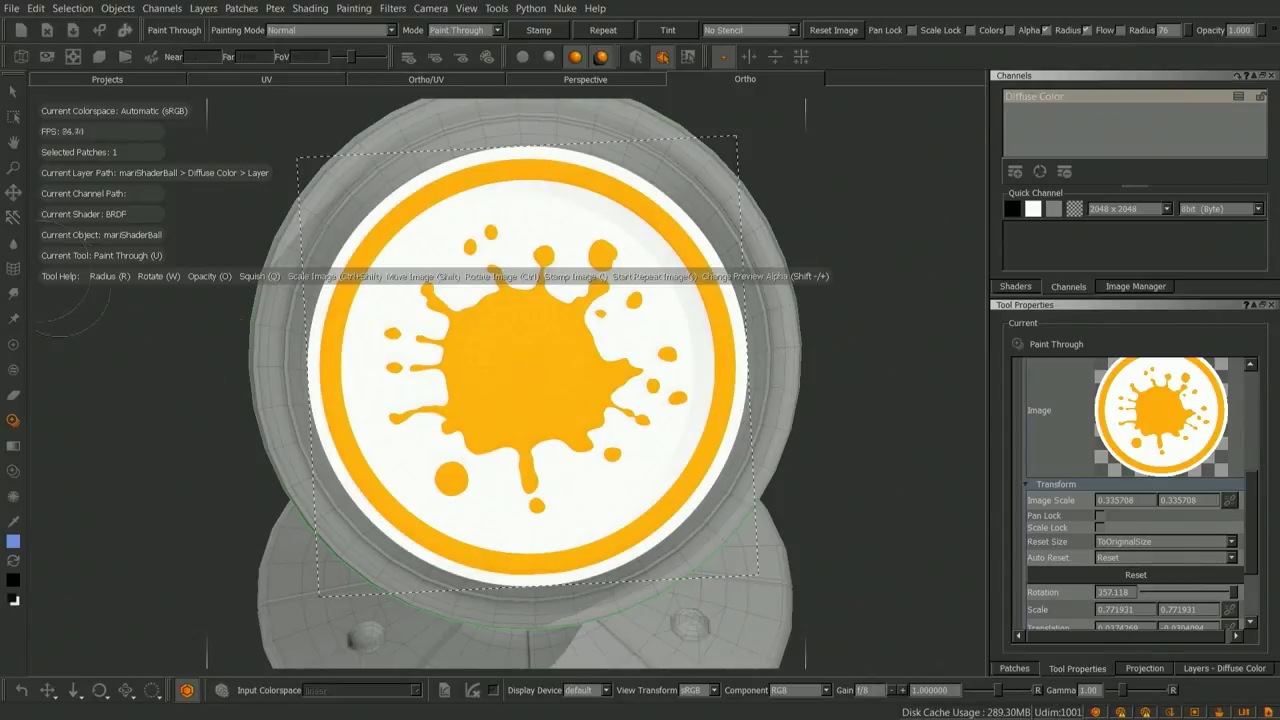
- Warp the splash logo's grid so its ring fits the ball's round inset
click(13, 268)
shift+drag(448, 348, 804, 606)
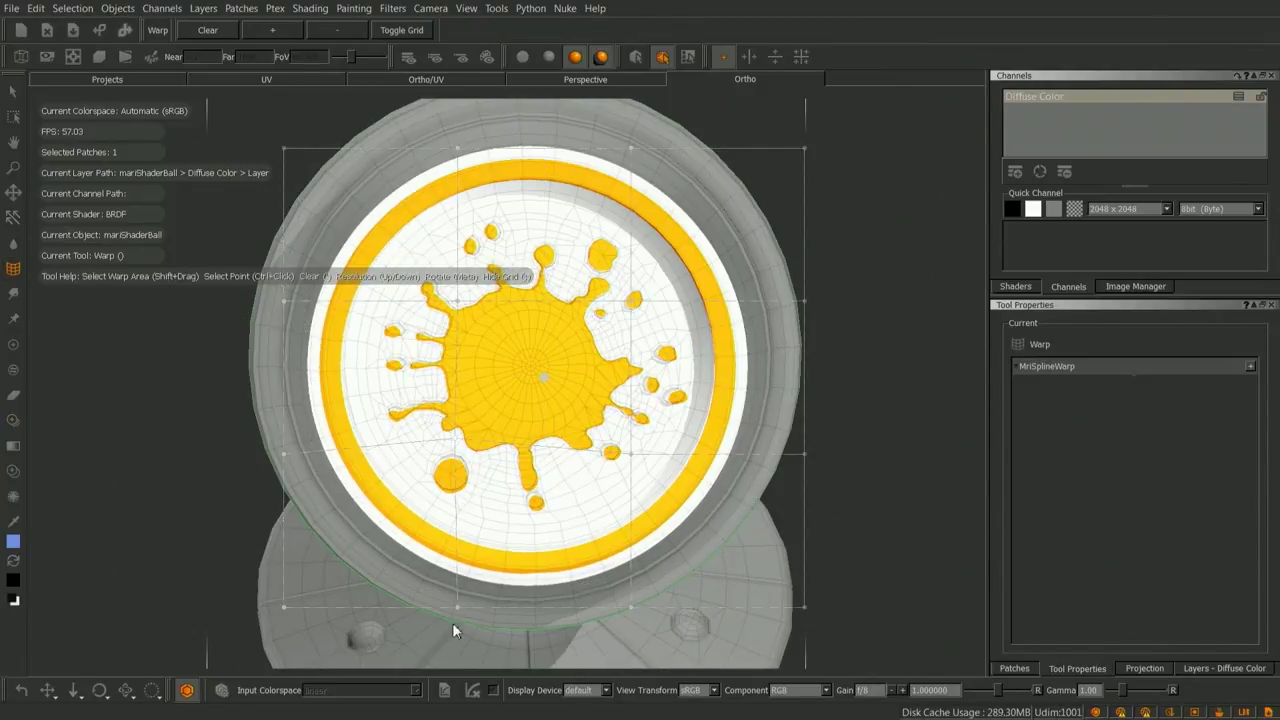
drag(455, 610, 454, 590)
drag(284, 453, 289, 446)
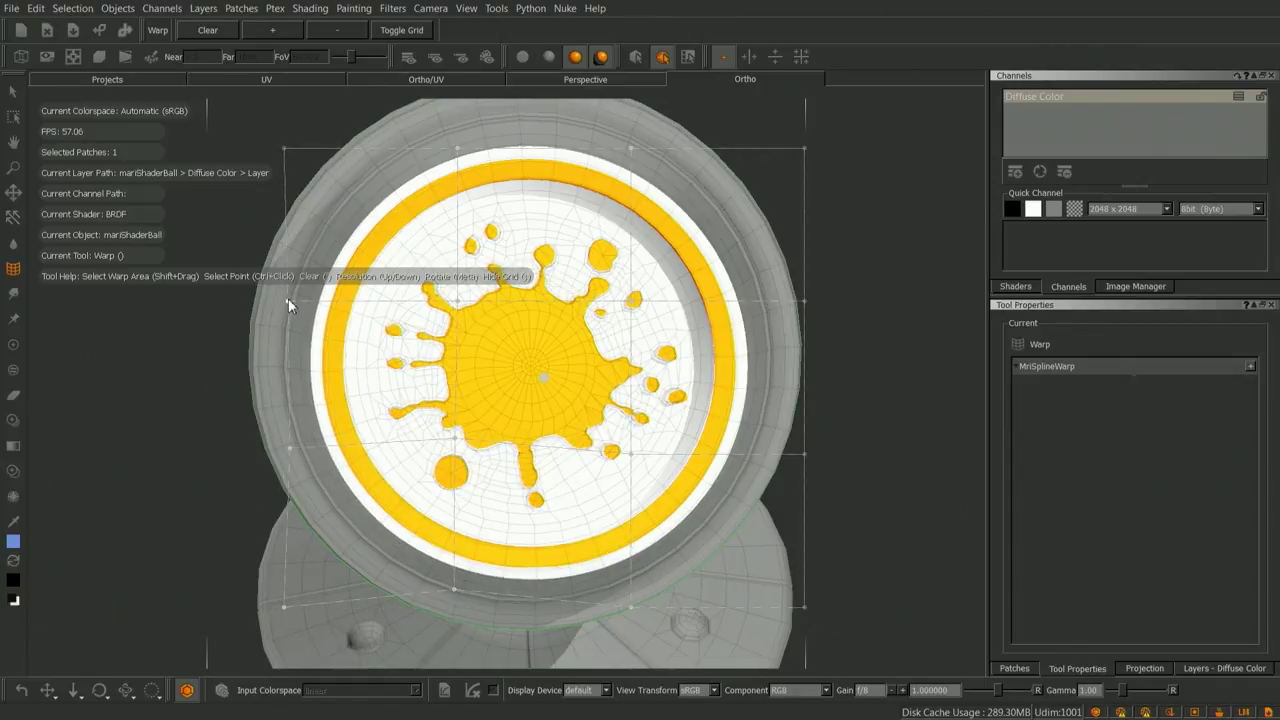
drag(288, 298, 296, 301)
drag(460, 152, 460, 156)
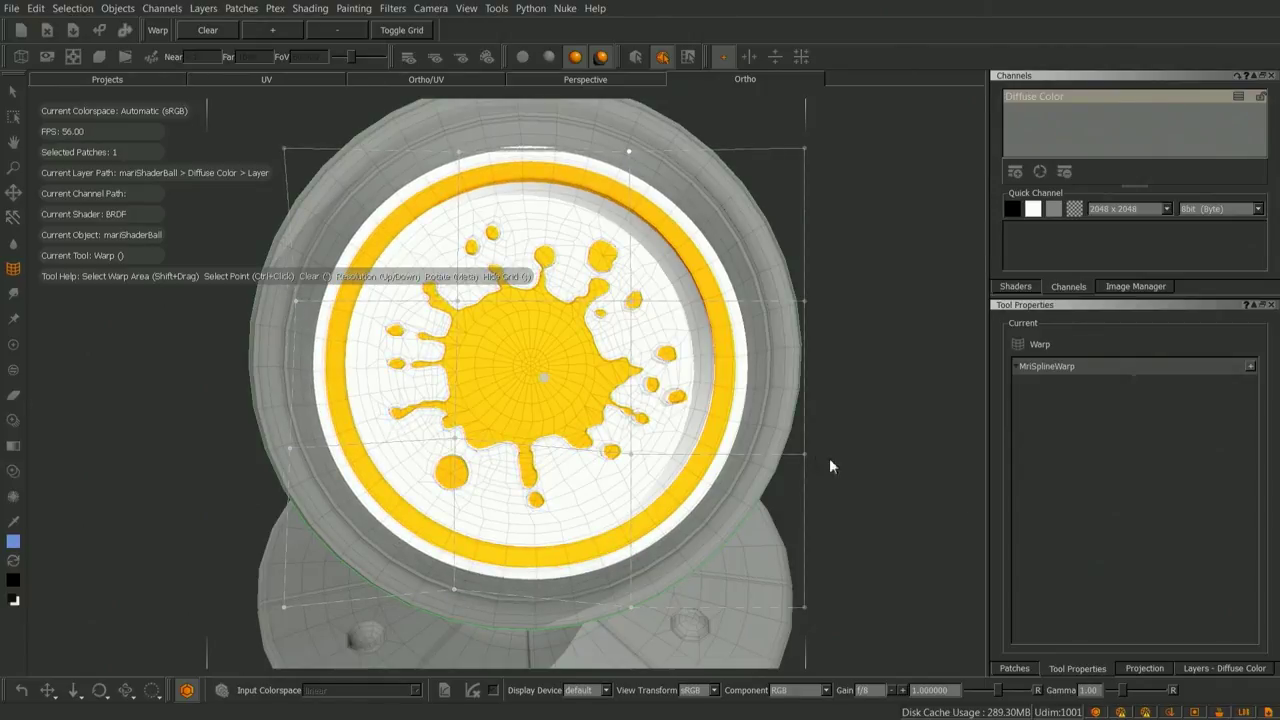
drag(804, 453, 788, 453)
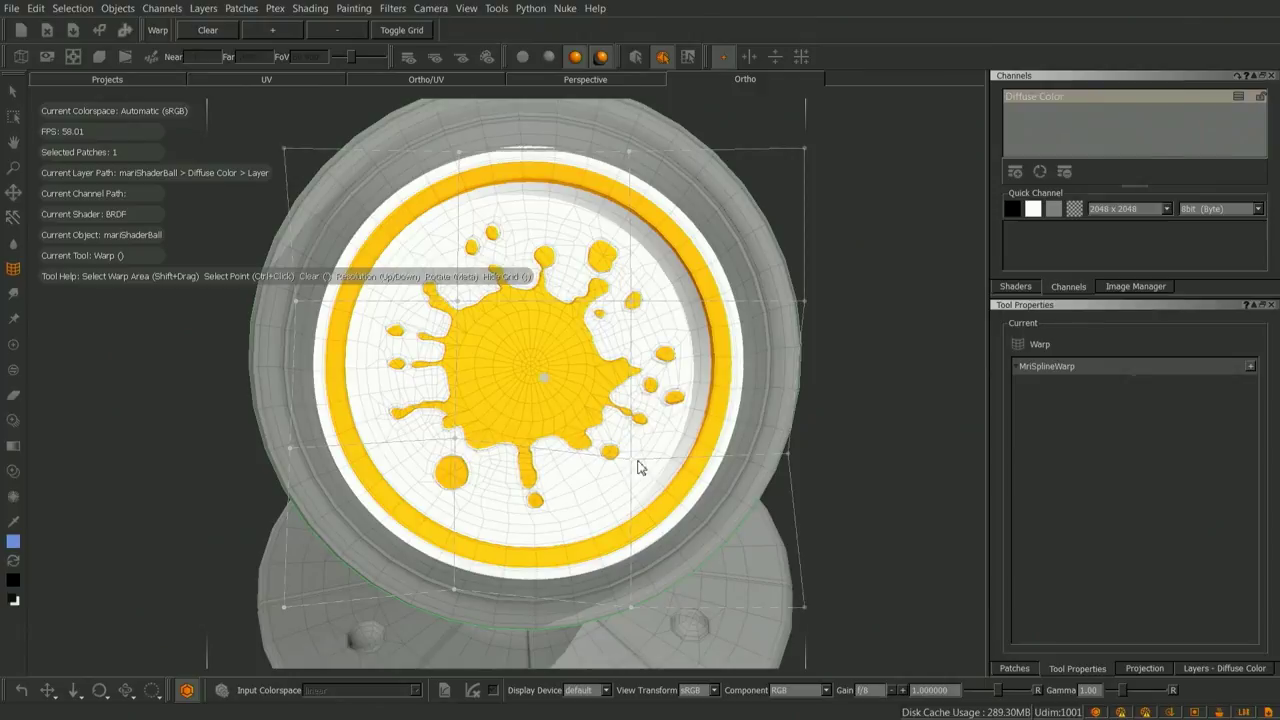
- Inspect the fitted logo on the ball, returning to Paint Through
key(p)
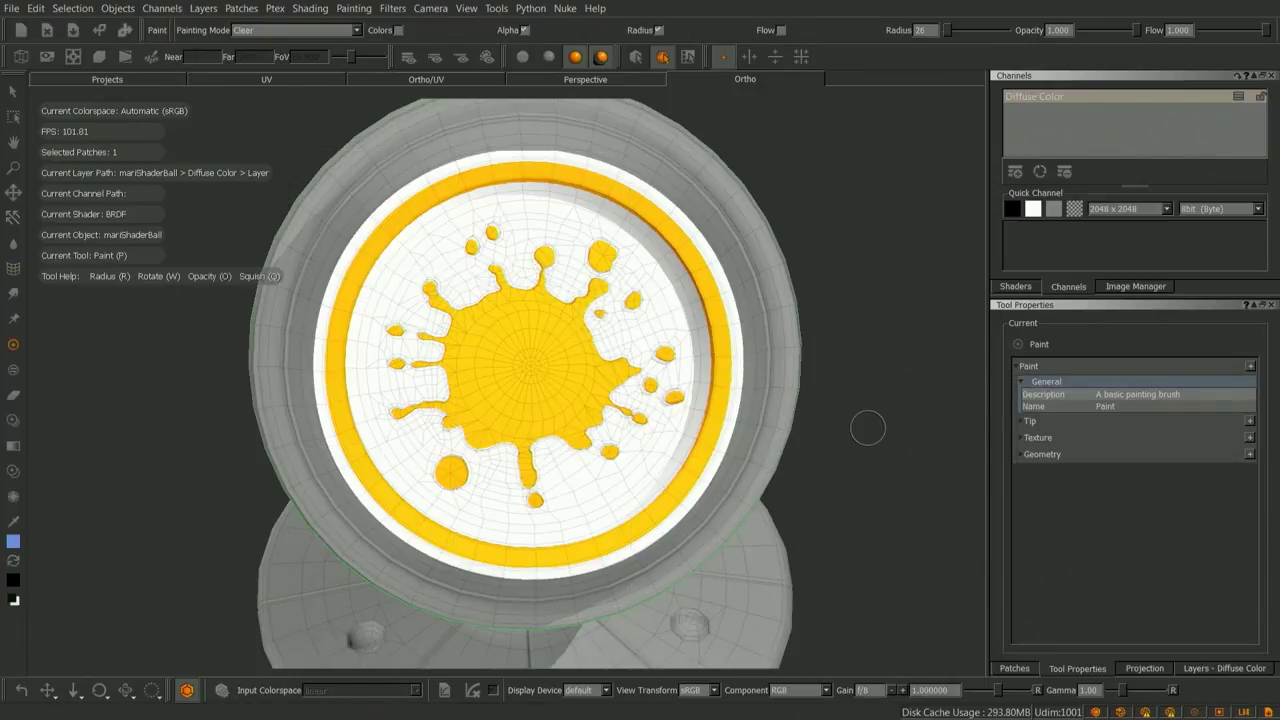
mouse_move(860, 415)
alt+mouse_down()
mouse_move(763, 369)
mouse_move(871, 426)
alt+mouse_up()
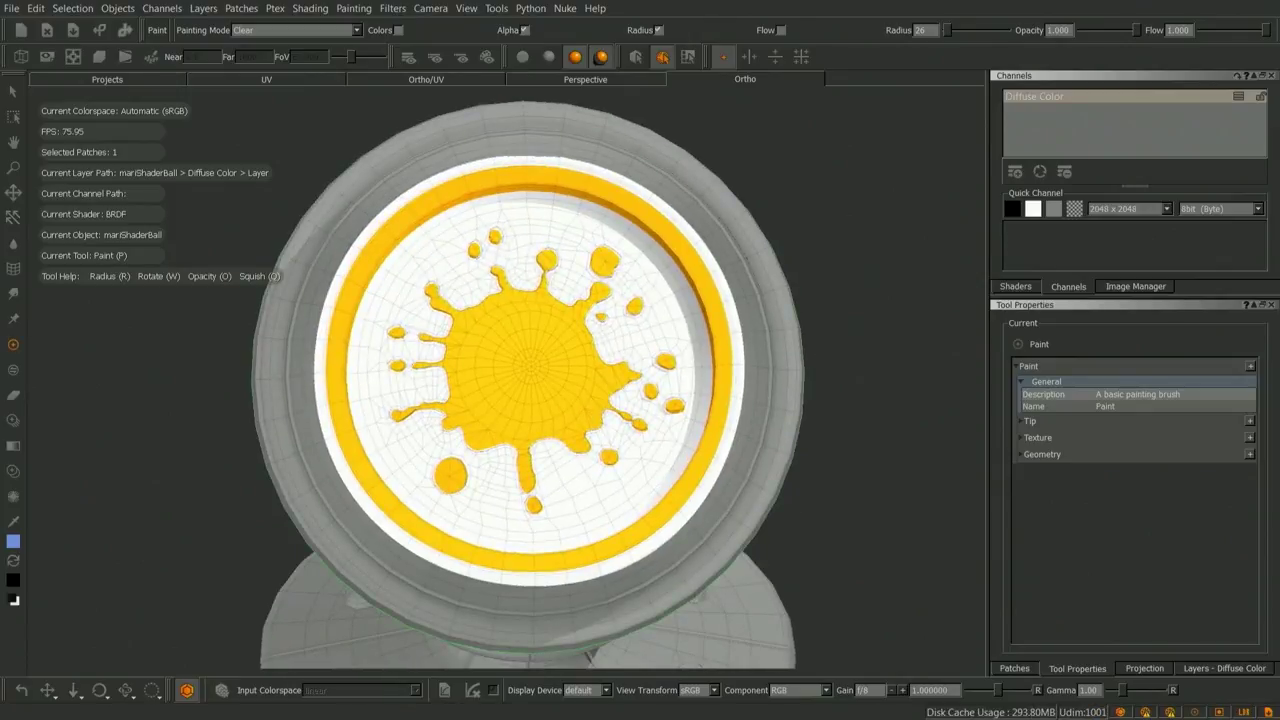
key(u)
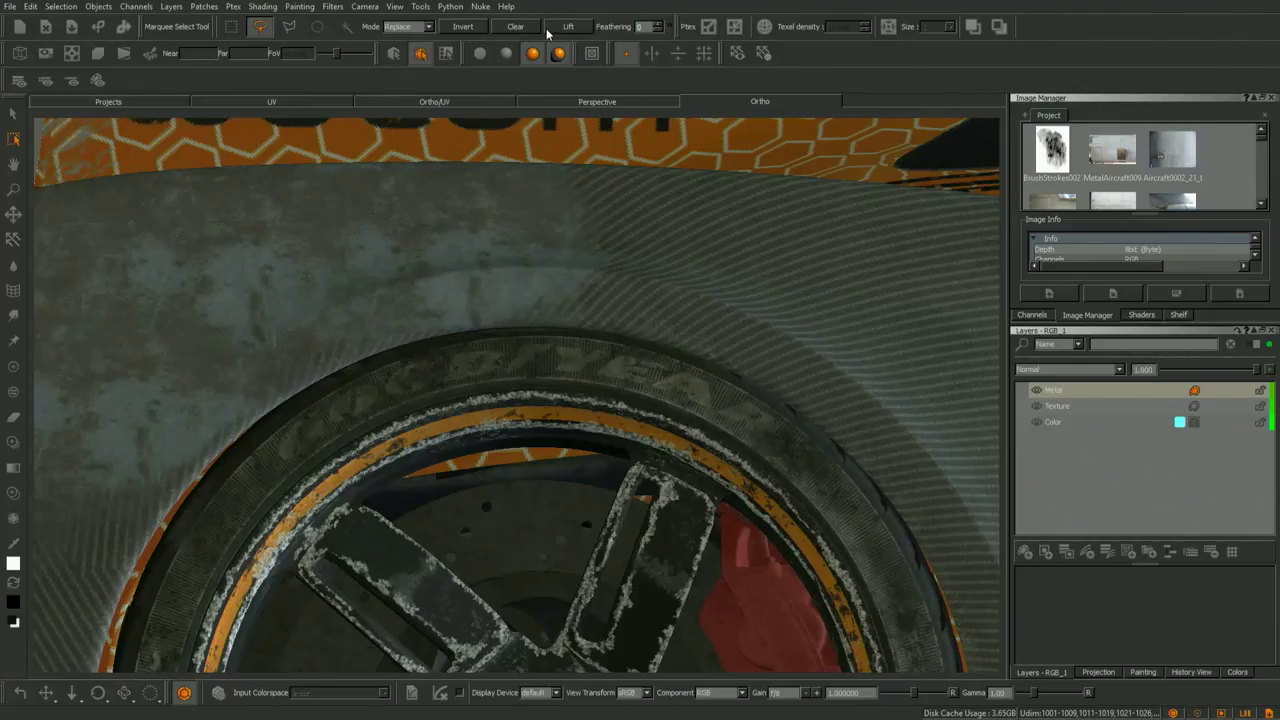
- Select a soft-edged area around the fender with Feathering set to 40
text(40)
mouse_move(592, 156)
mouse_down()
mouse_move(228, 373)
mouse_move(640, 220)
mouse_up()
middle_drag(749, 314, 563, 323)
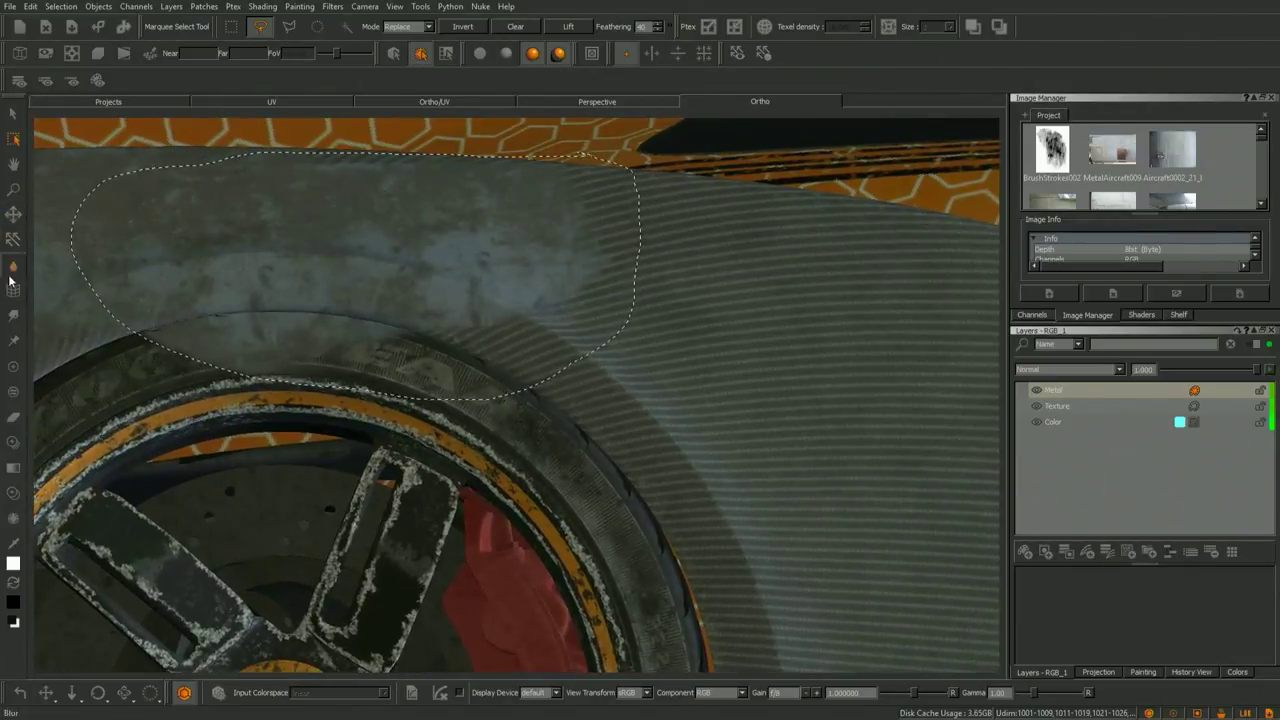
- Bend the warp grid and blend grey paint over the carbon-fibre stripes with Slerp
click(13, 290)
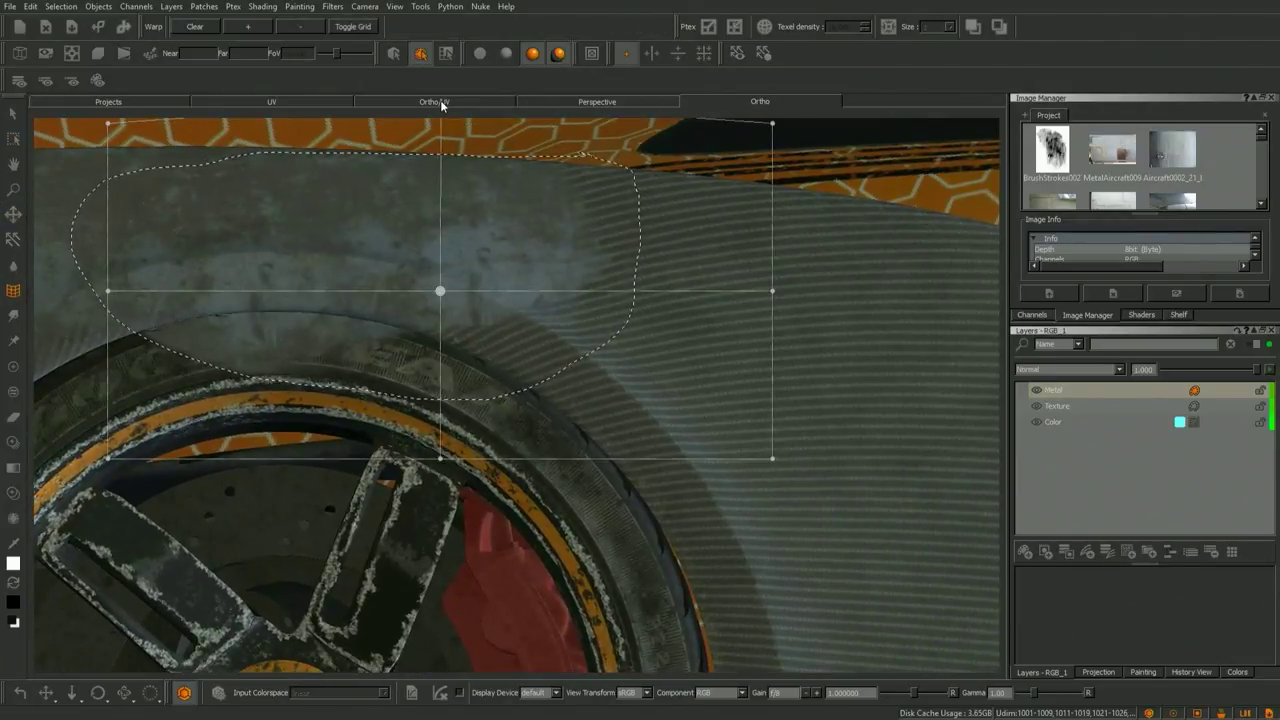
mouse_move(440, 459)
mouse_down()
mouse_move(434, 482)
mouse_move(416, 357)
mouse_up()
mouse_move(107, 459)
mouse_down()
mouse_move(103, 393)
mouse_move(34, 350)
mouse_up()
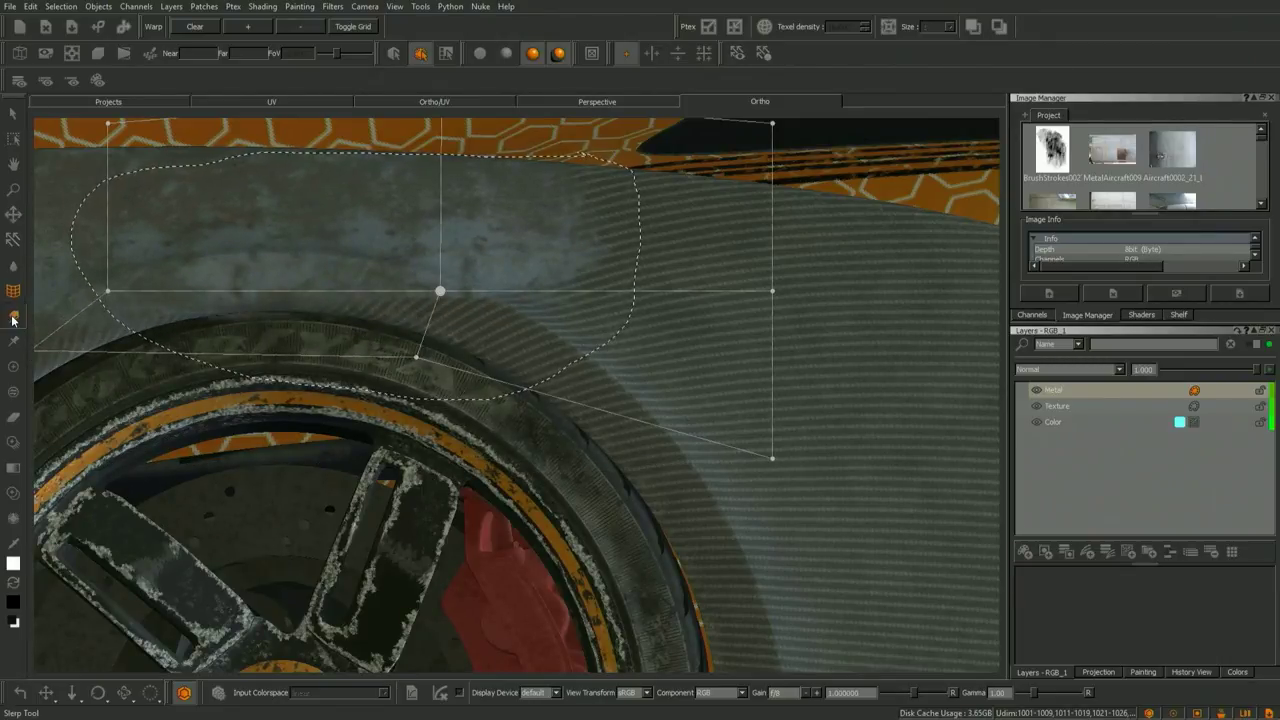
click(13, 318)
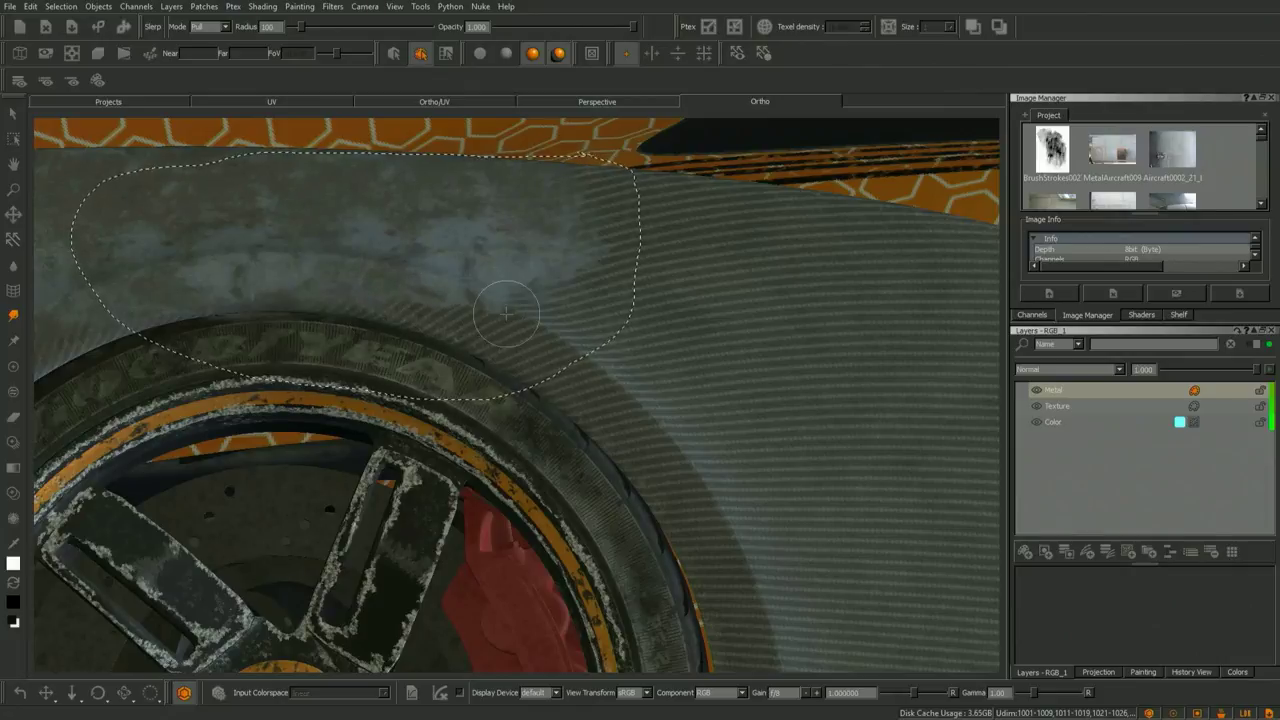
mouse_move(506, 313)
mouse_down()
mouse_move(543, 286)
mouse_move(520, 170)
mouse_move(500, 150)
mouse_move(547, 248)
mouse_up()
click(13, 138)
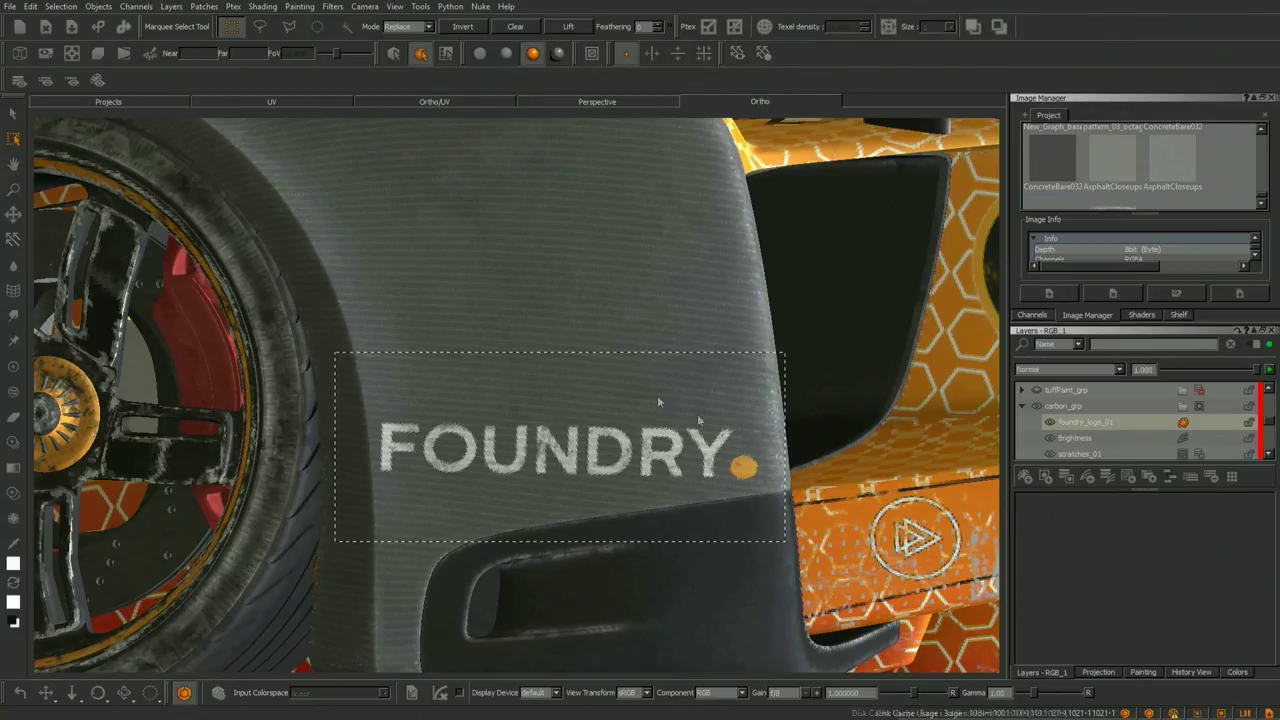
- Place a second FOUNDRY logo below the first and add a layer above foundry_logo_01
middle_drag(608, 388, 610, 448)
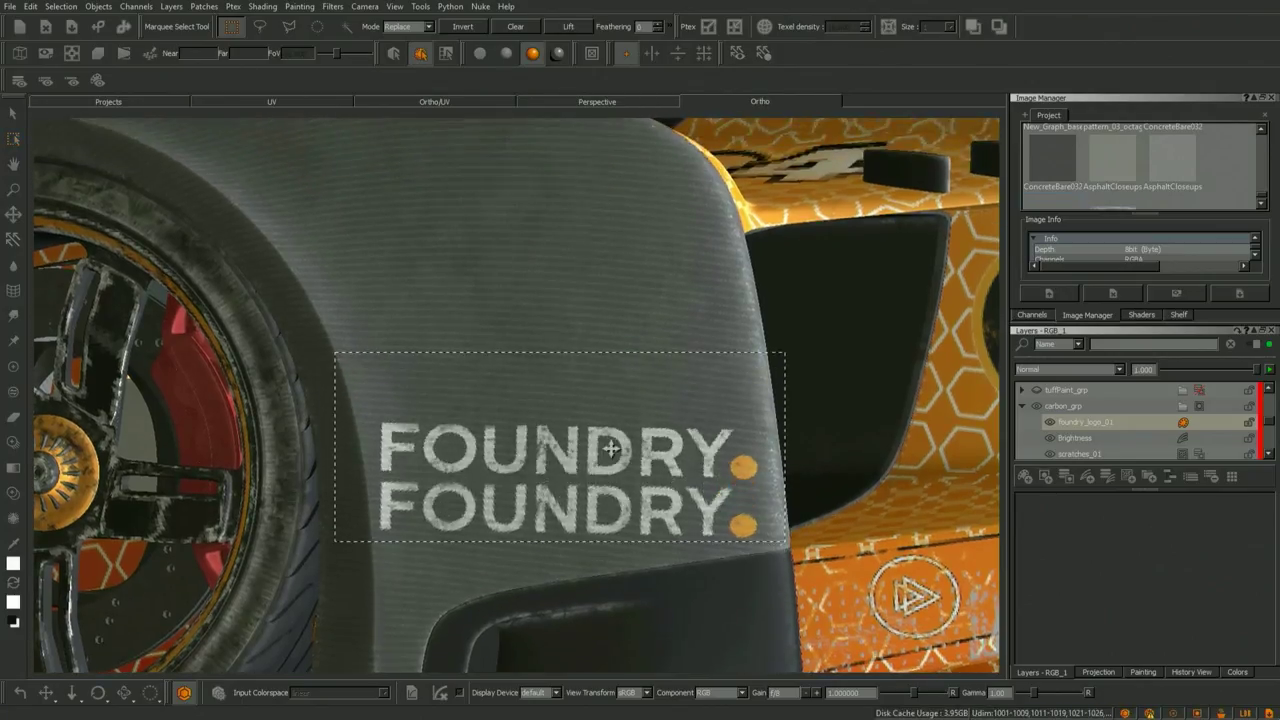
click(1025, 477)
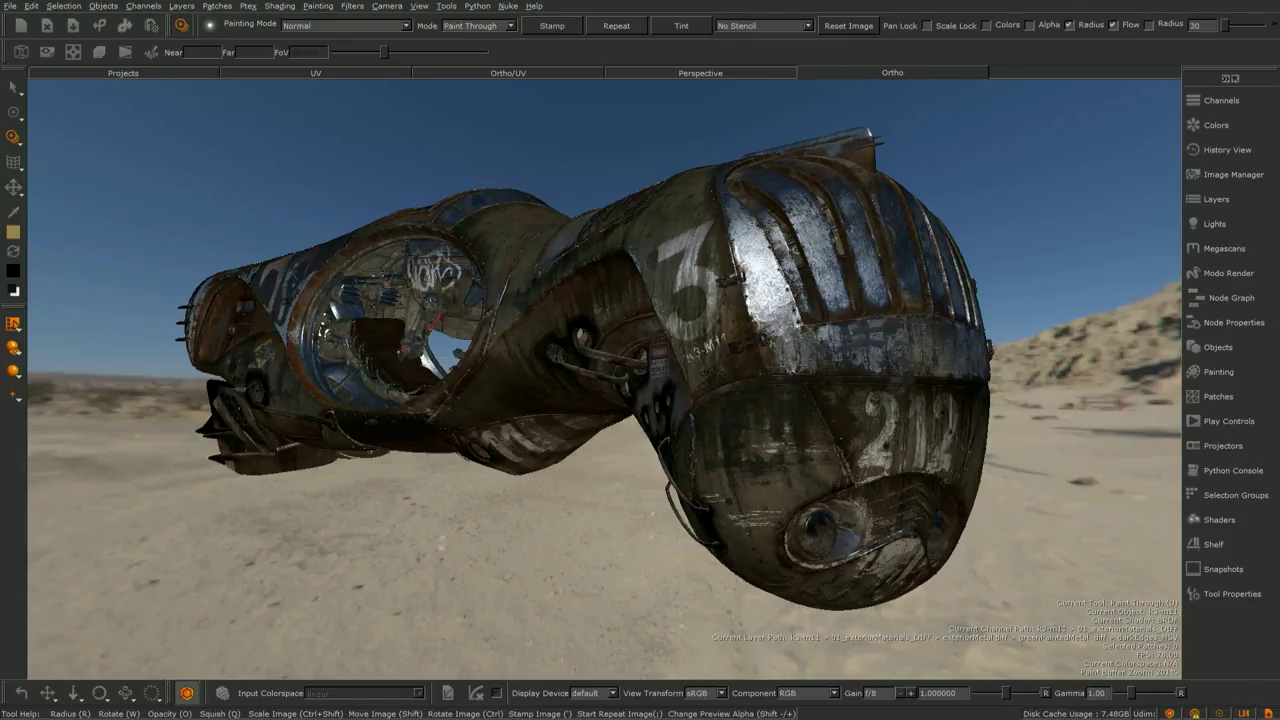
- Try the Paint, Eraser and Paint Through tools, ending on the Select tool
key(s)
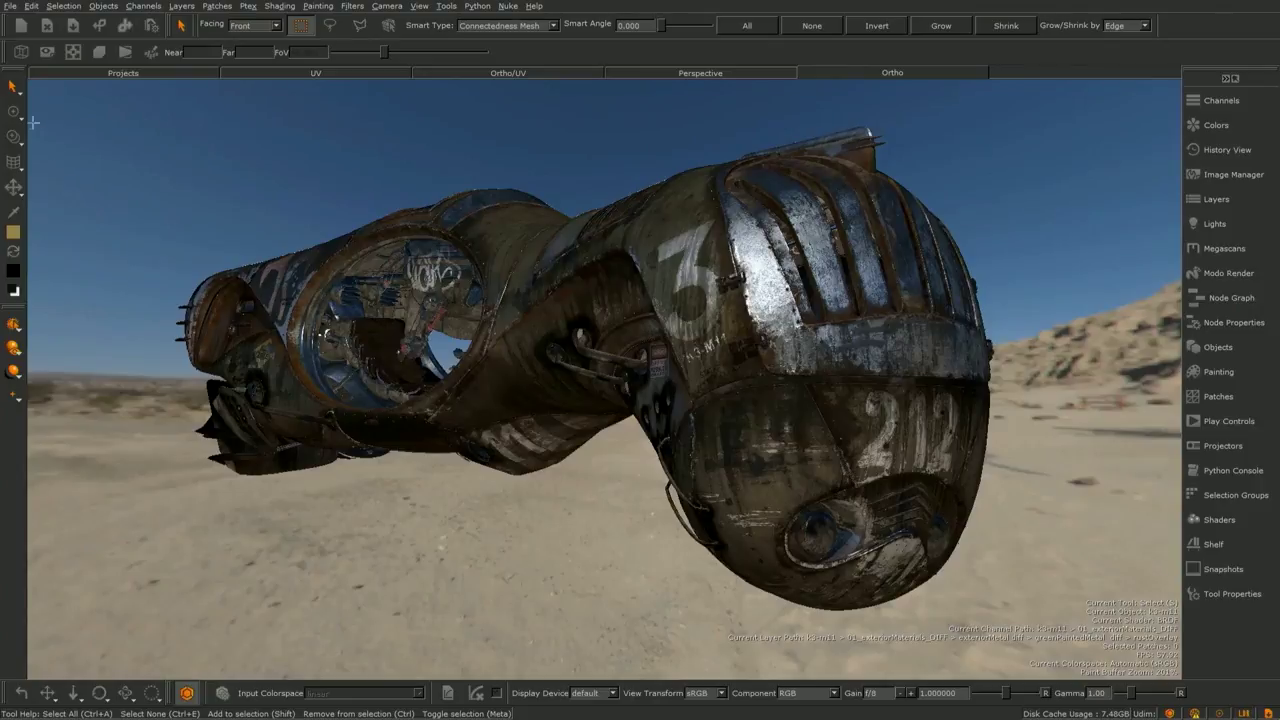
drag(14, 118, 79, 111)
click(14, 118)
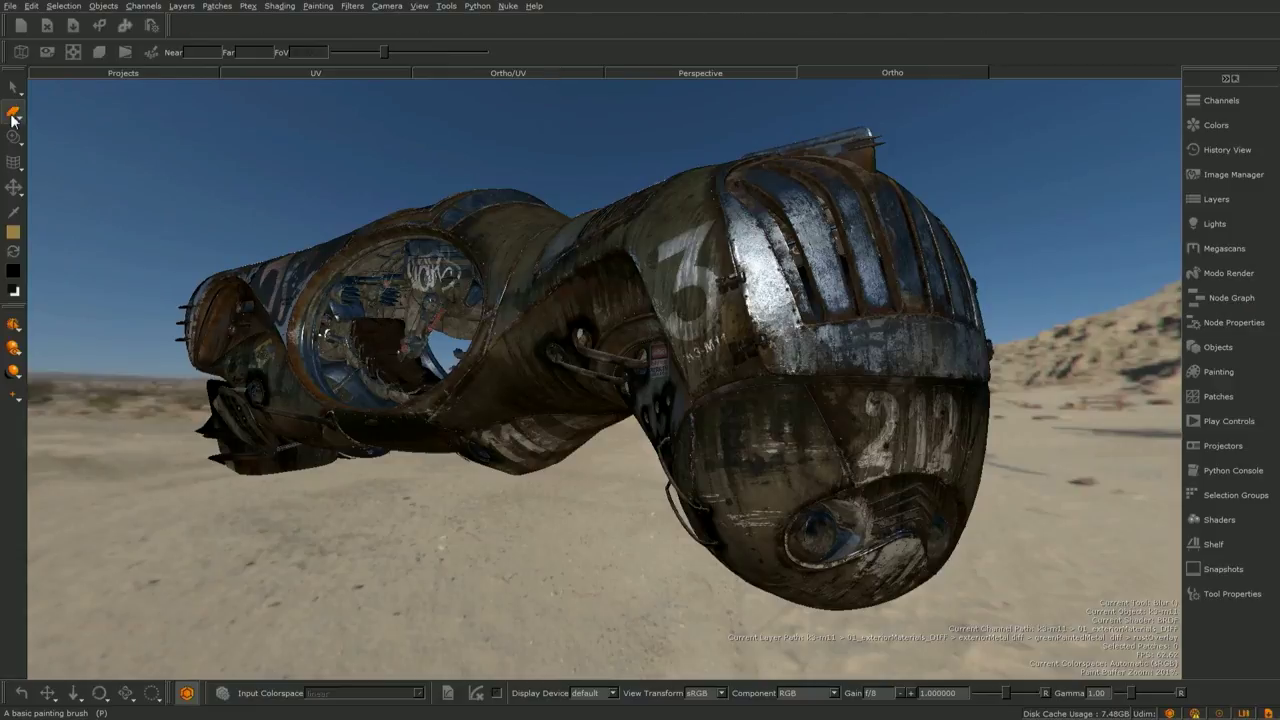
click(15, 147)
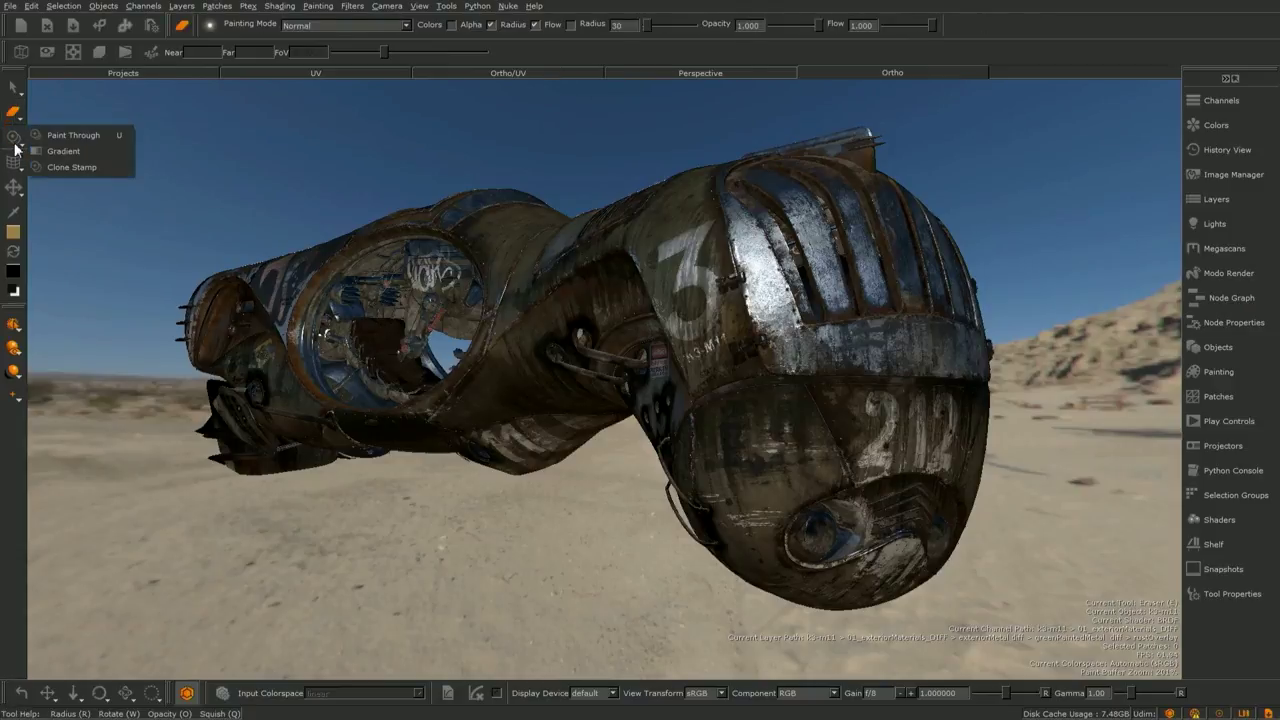
click(72, 138)
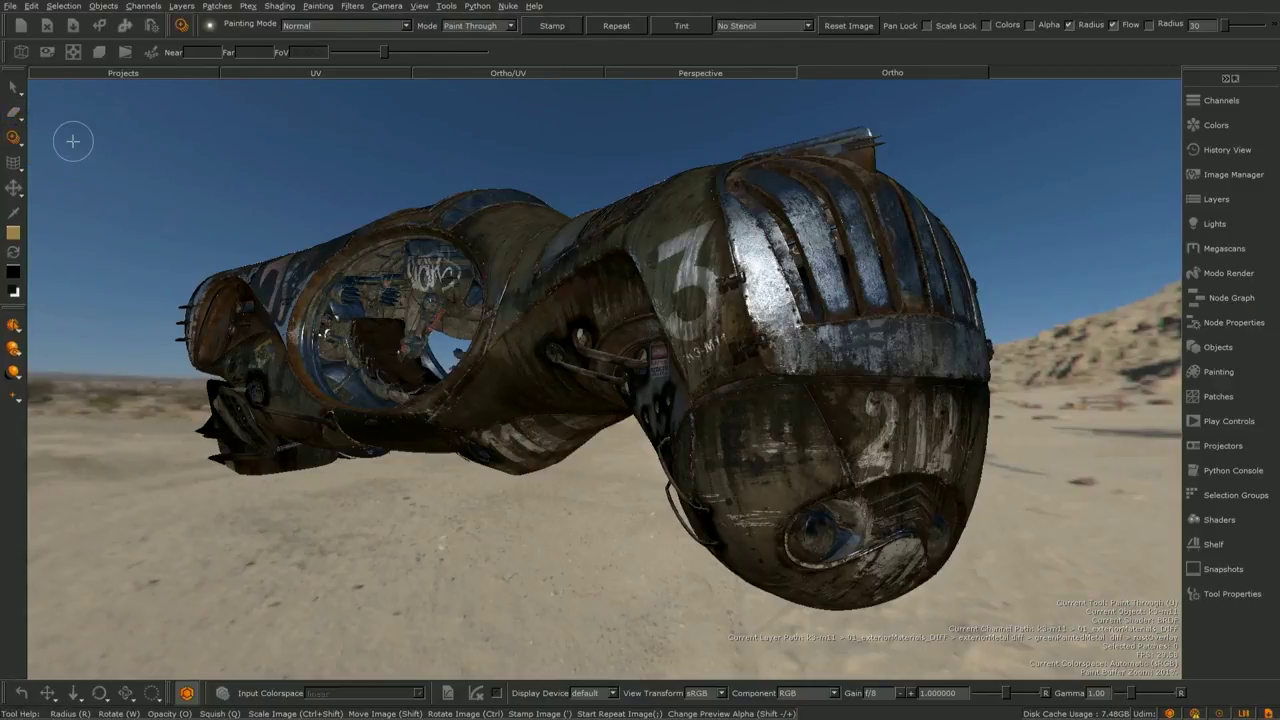
click(13, 88)
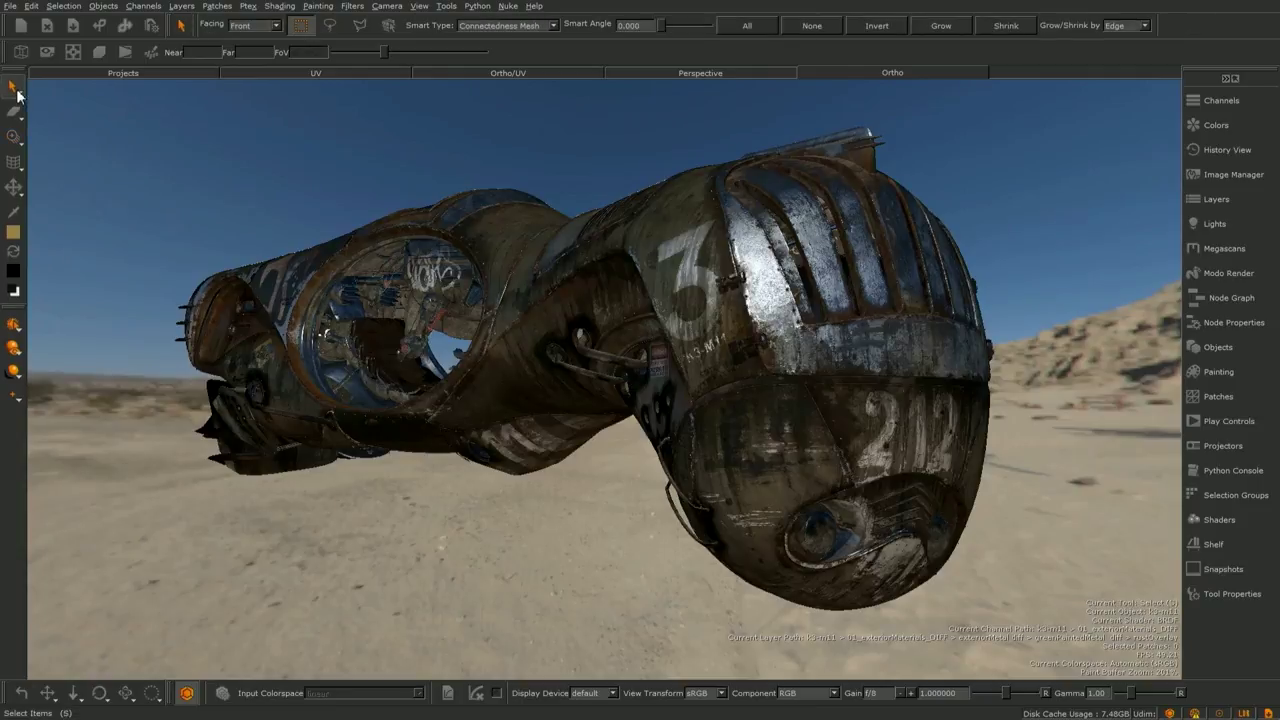
- Set viewport shading to Current Shader and the selection mode to Face Mode
click(17, 332)
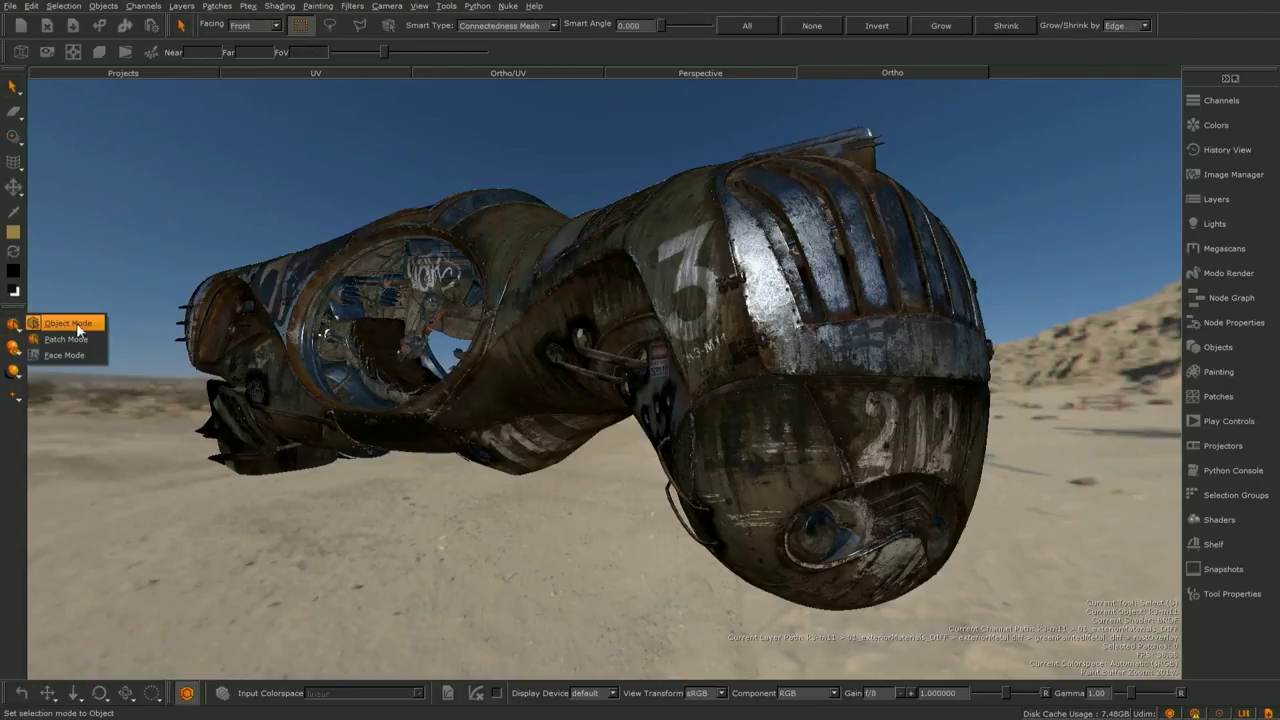
click(89, 354)
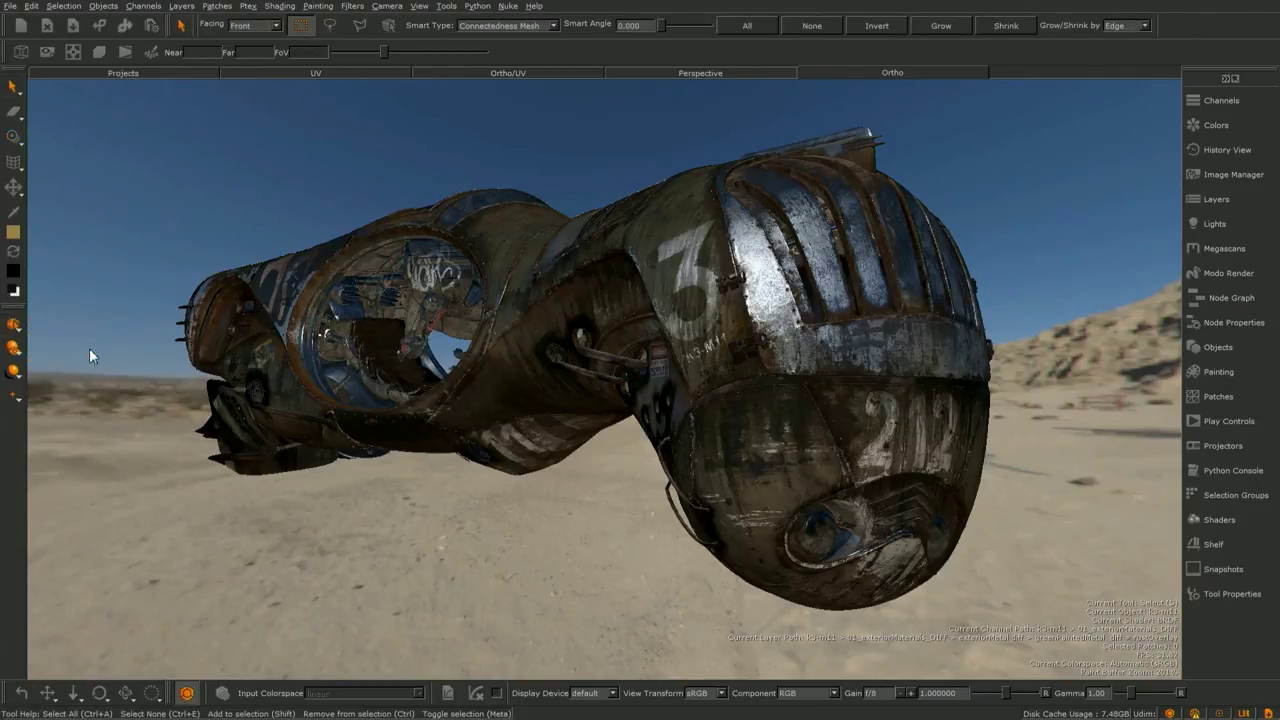
click(14, 354)
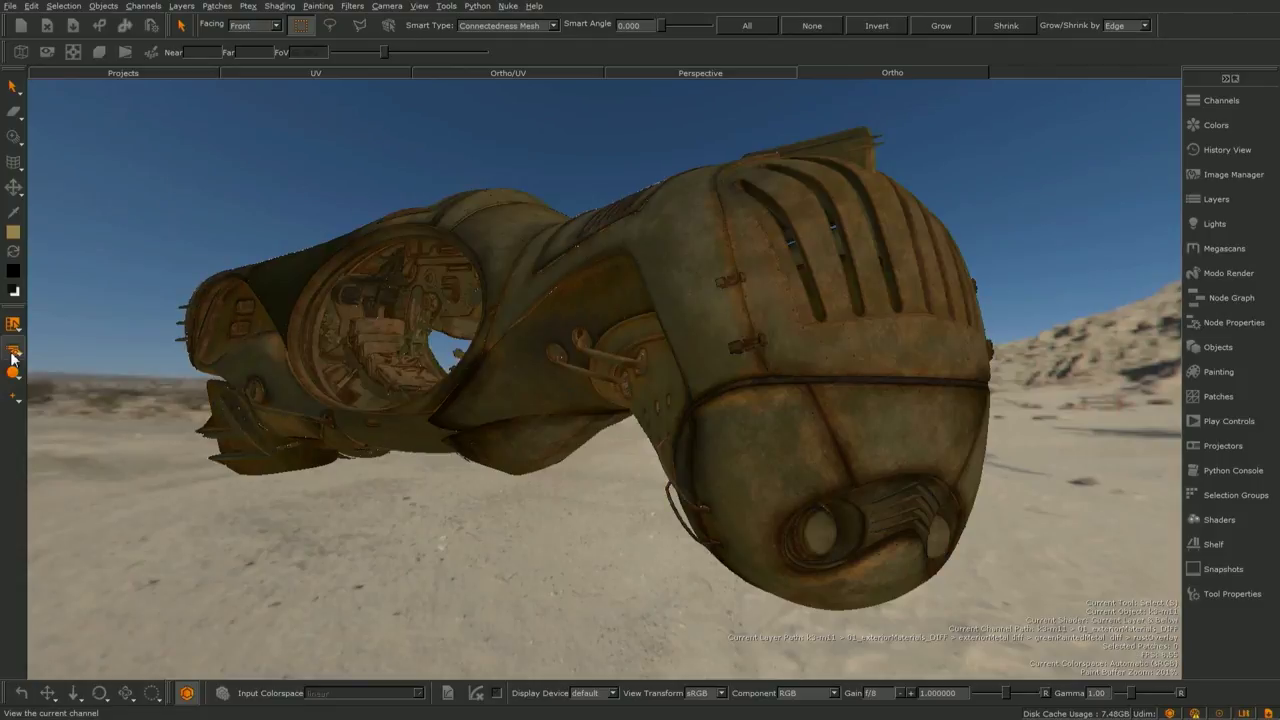
click(13, 358)
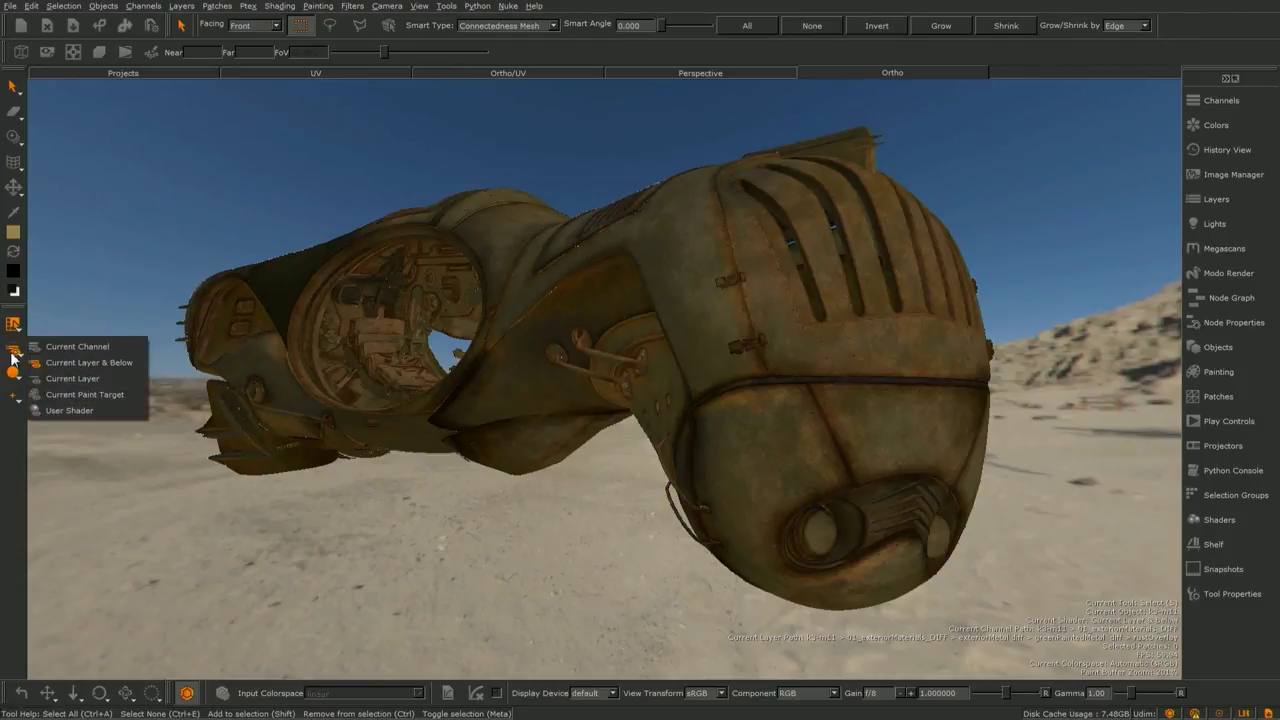
click(60, 405)
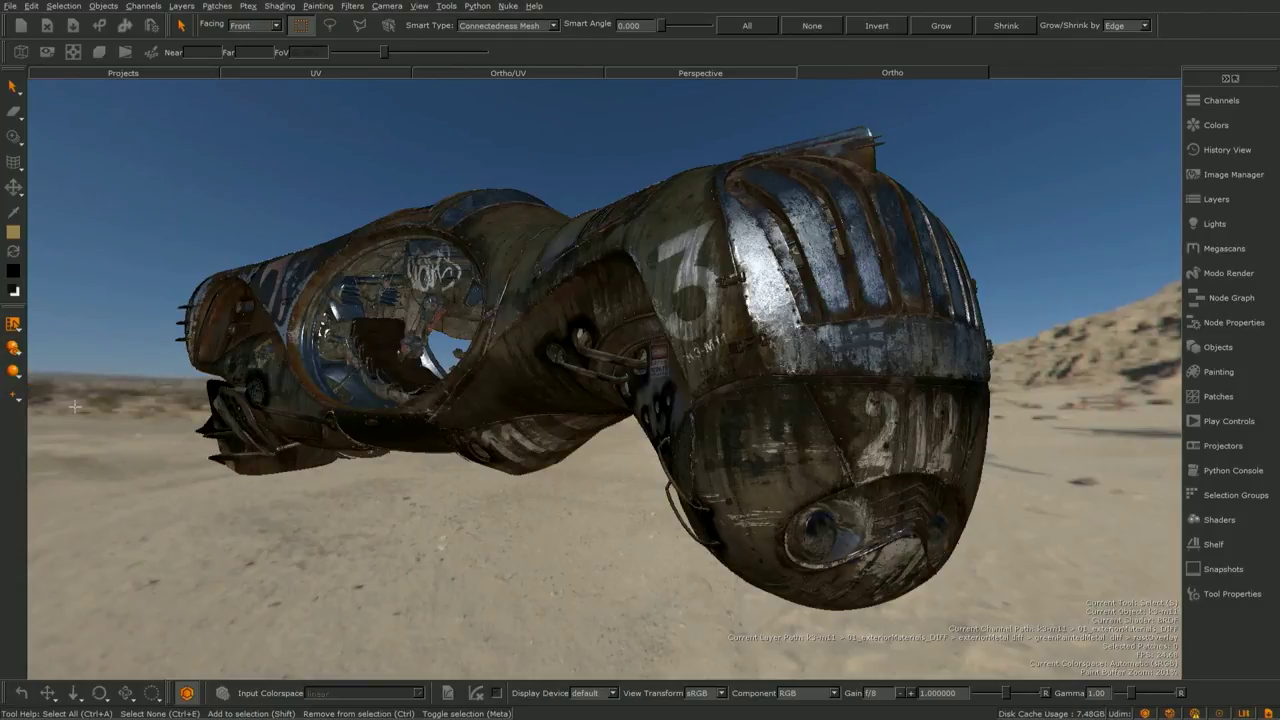
click(13, 323)
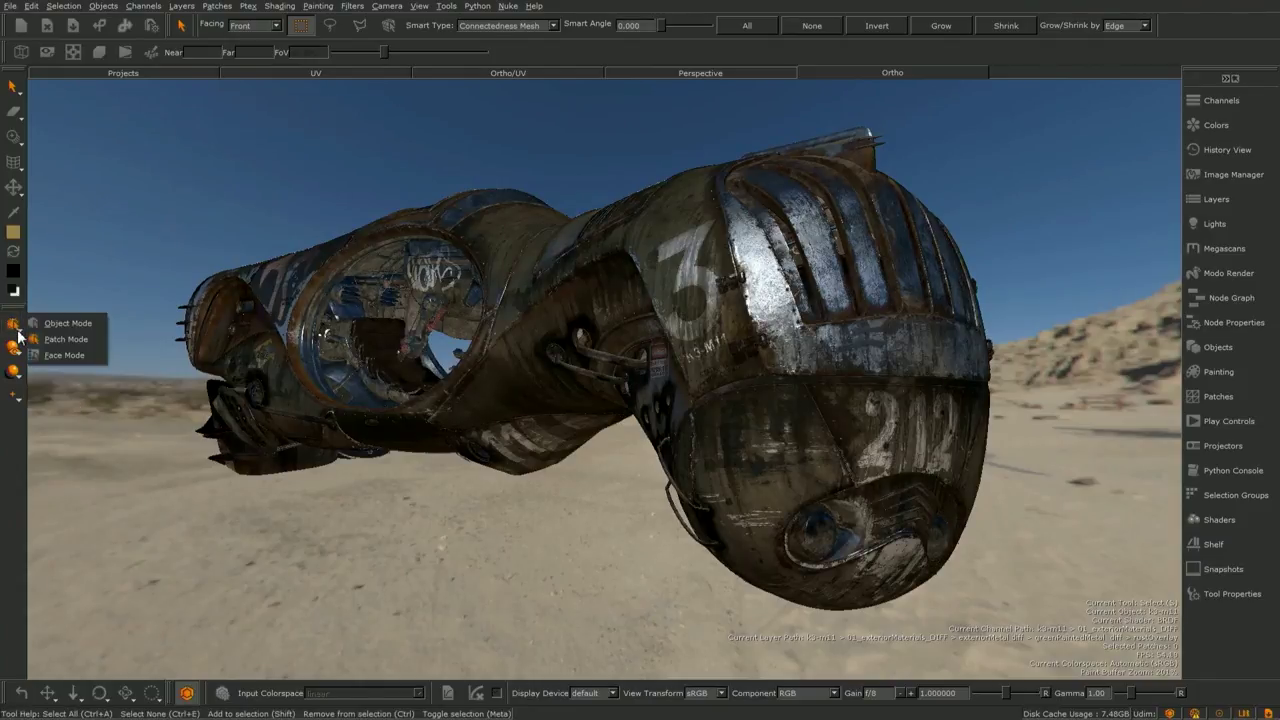
click(85, 354)
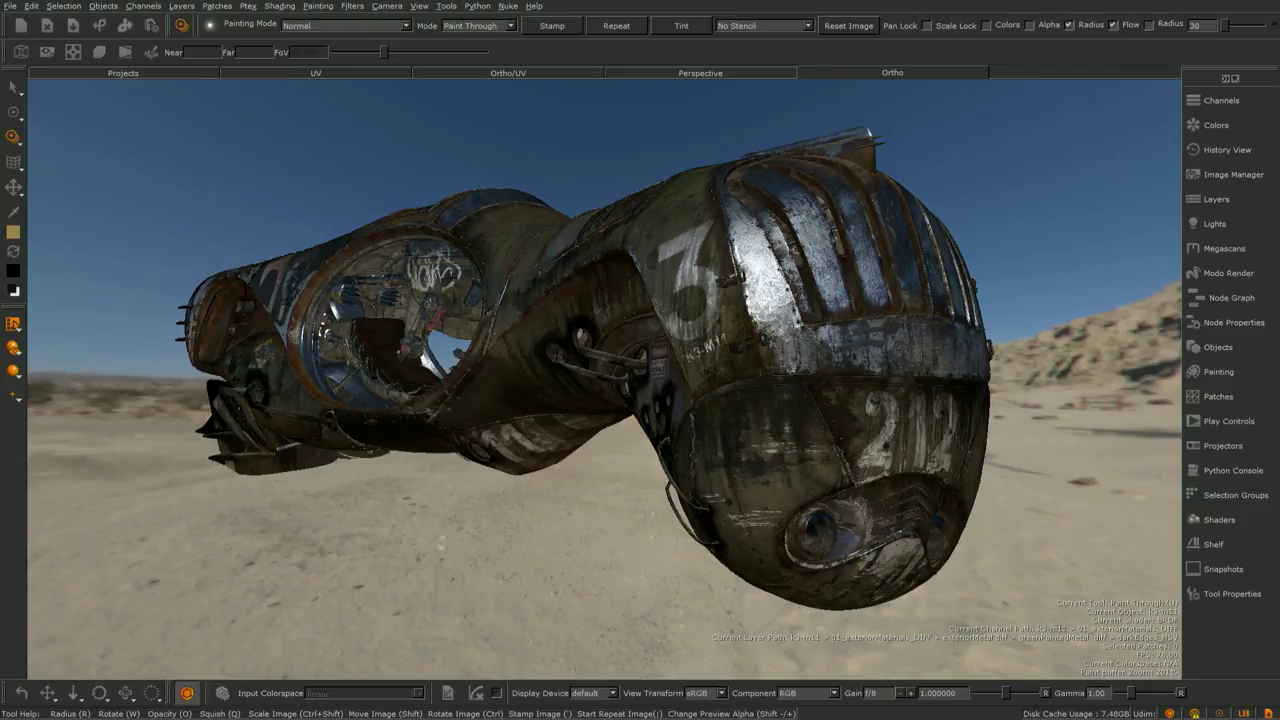
- Lower the Grade gain on the green painted metal spec layer to about 0.3
key(s)
click(1217, 199)
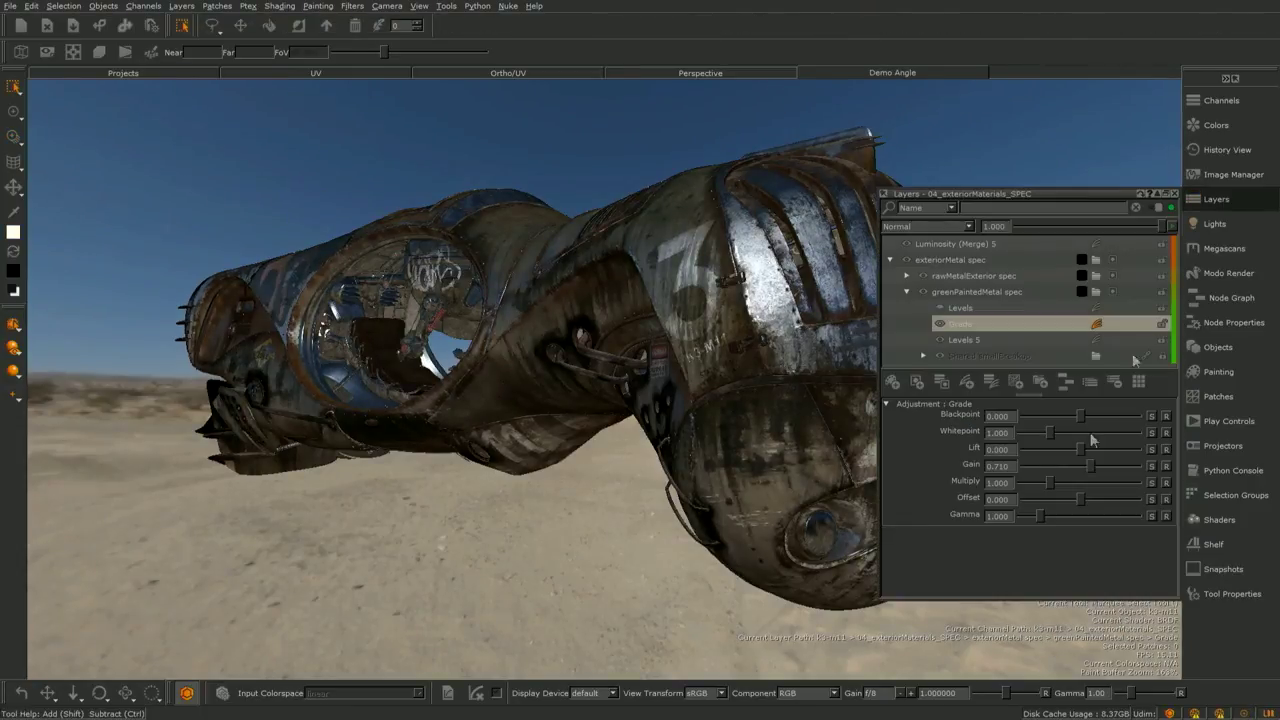
drag(1093, 473, 1081, 473)
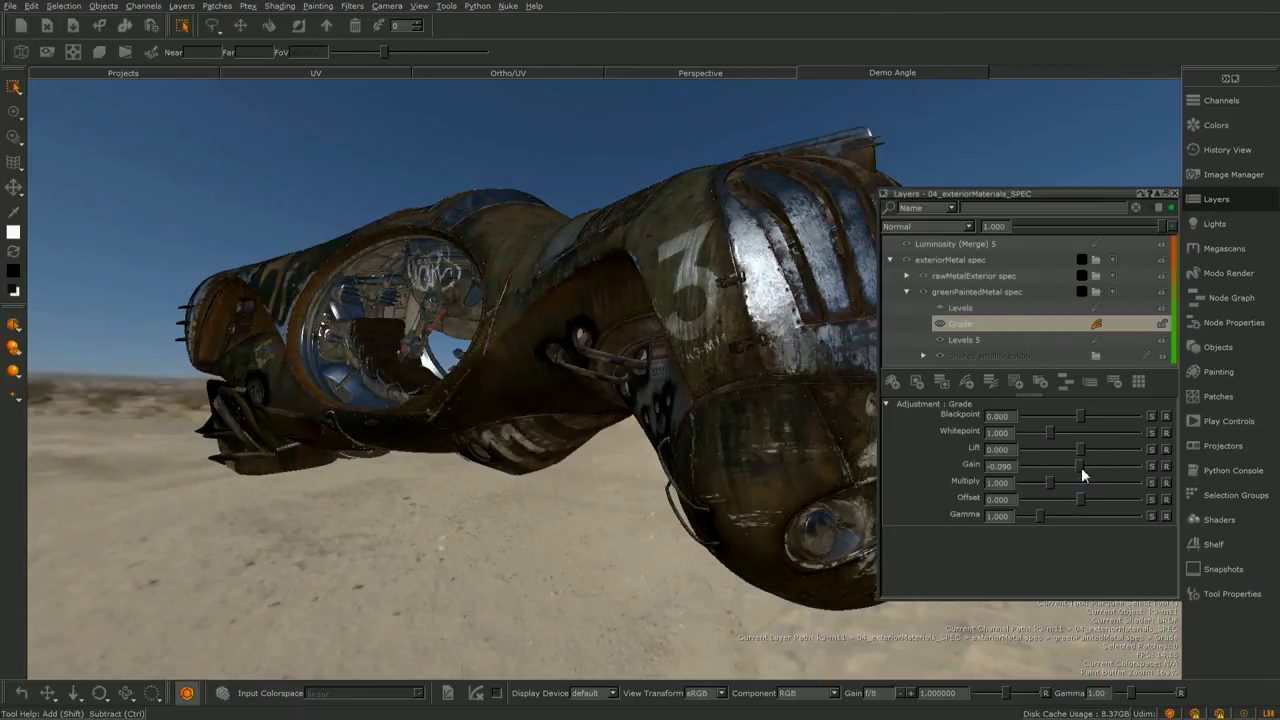
click(609, 466)
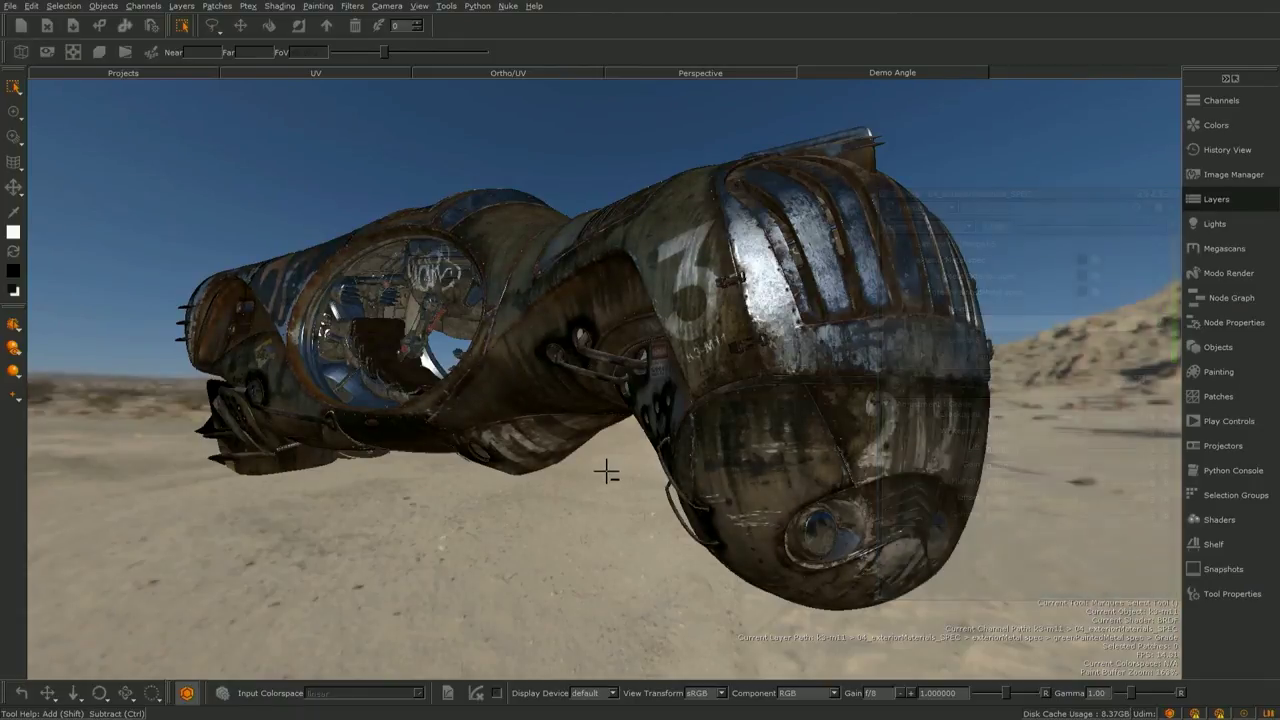
- Make main_bump the current channel
click(1243, 102)
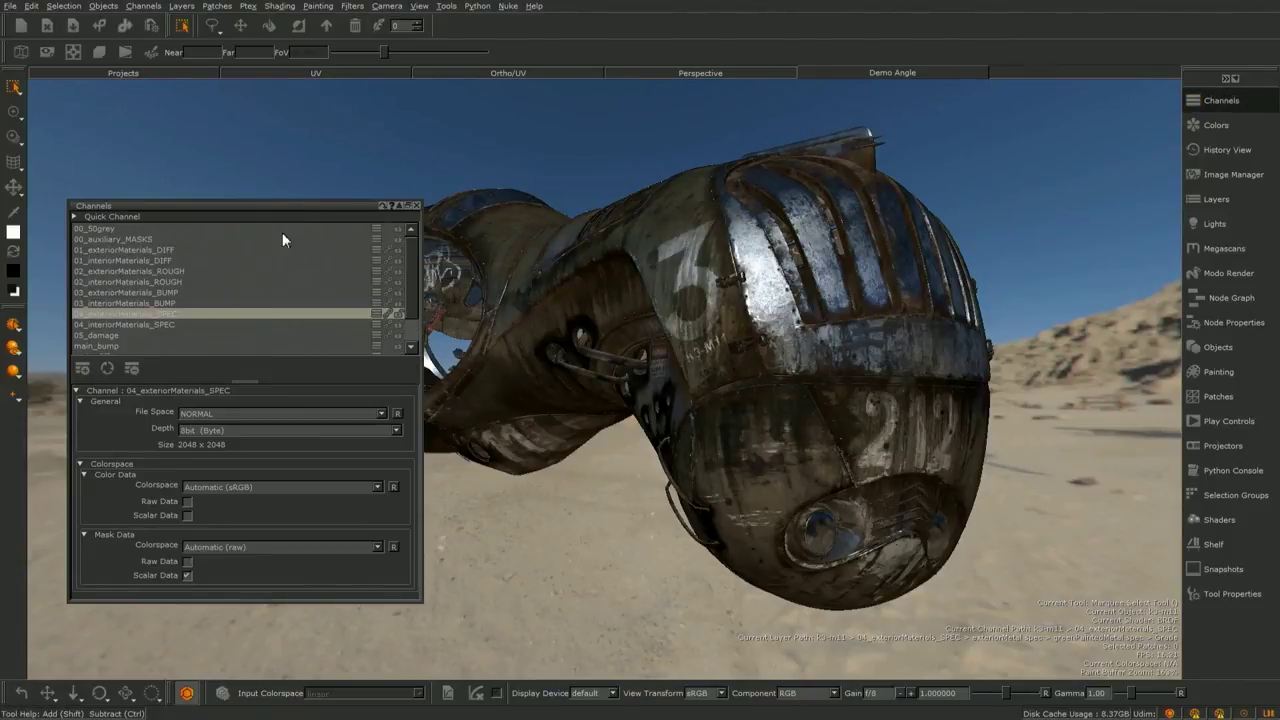
click(113, 345)
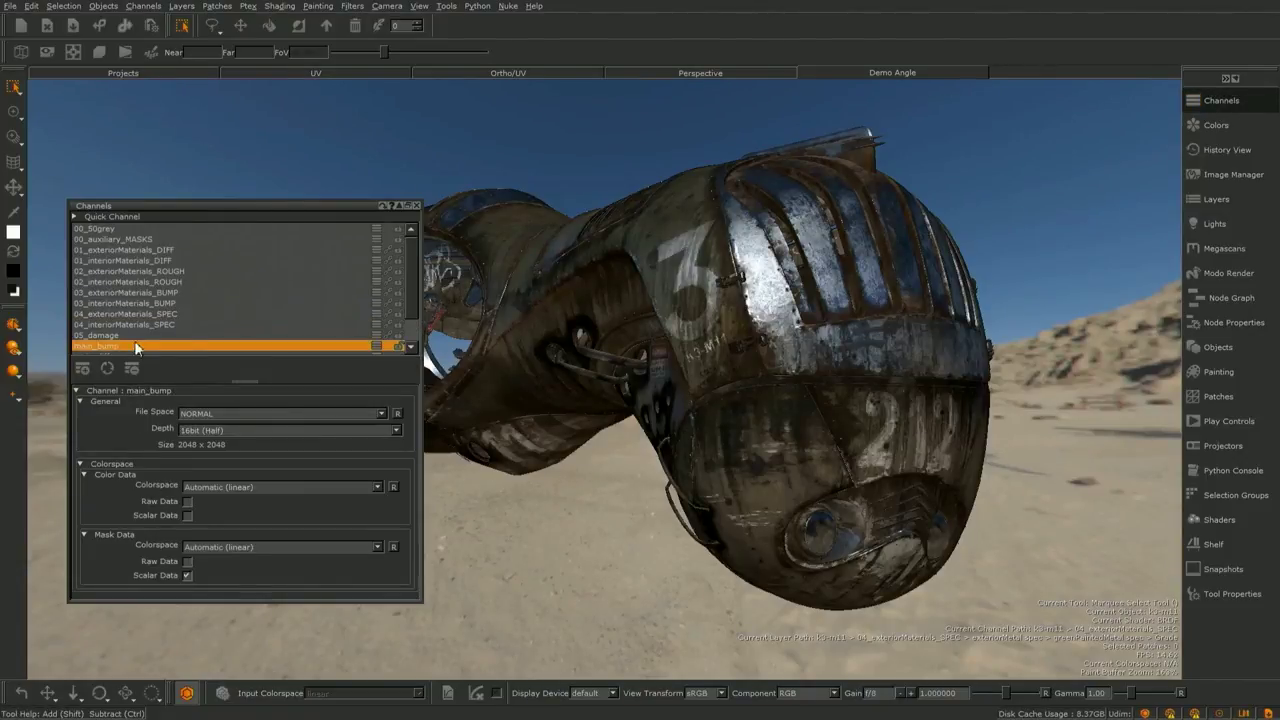
click(1224, 102)
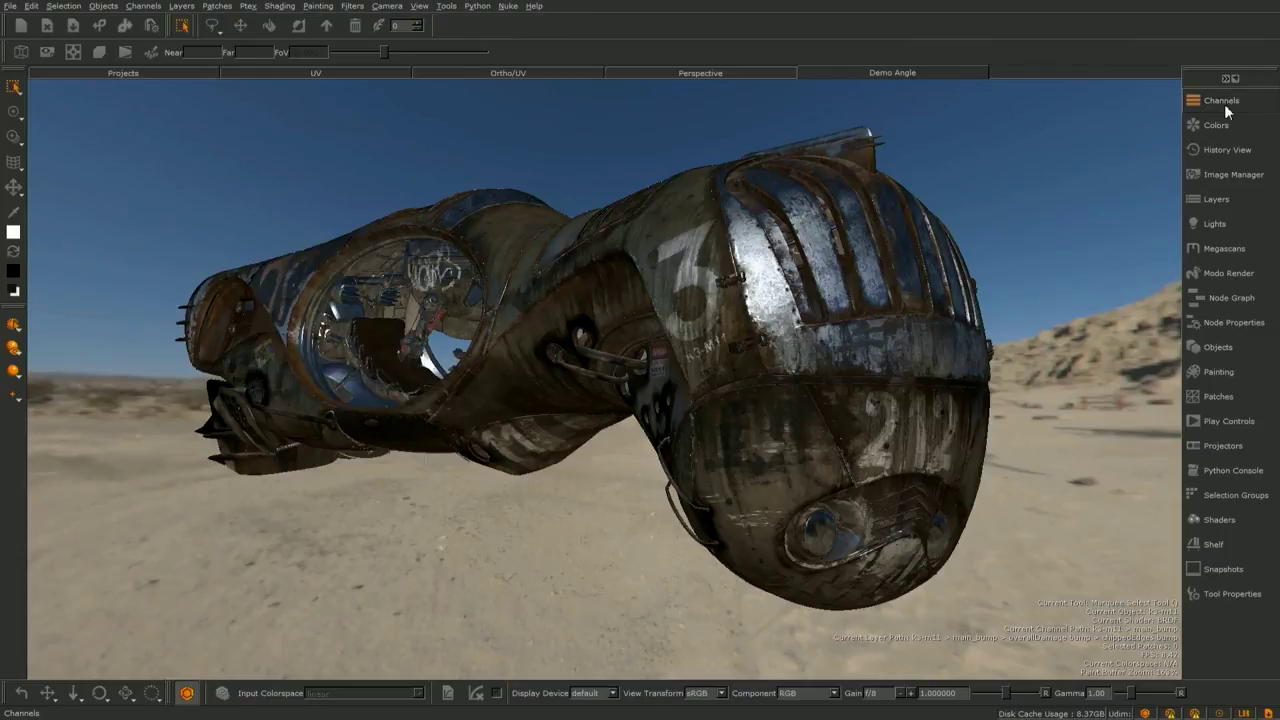
- Dock the Channels, Layers, Objects and Shelf palettes beside the view; browse the Node Graph
click(1230, 79)
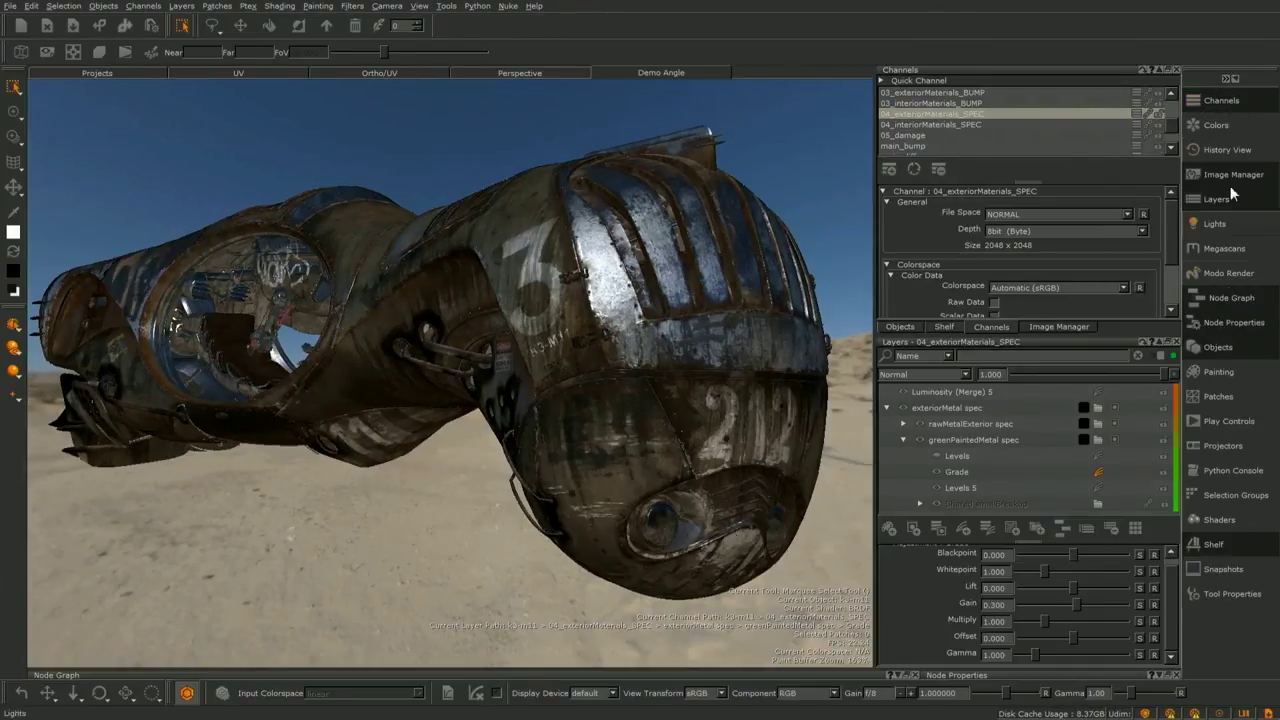
click(1232, 346)
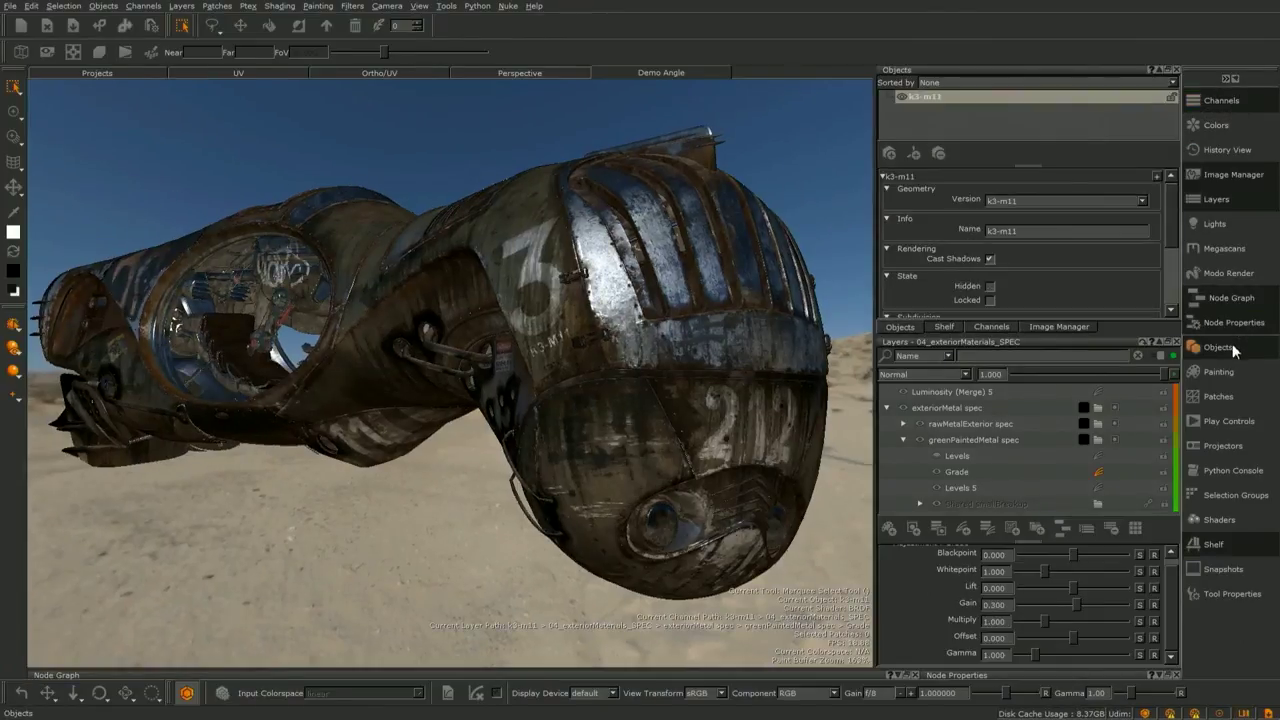
click(1219, 541)
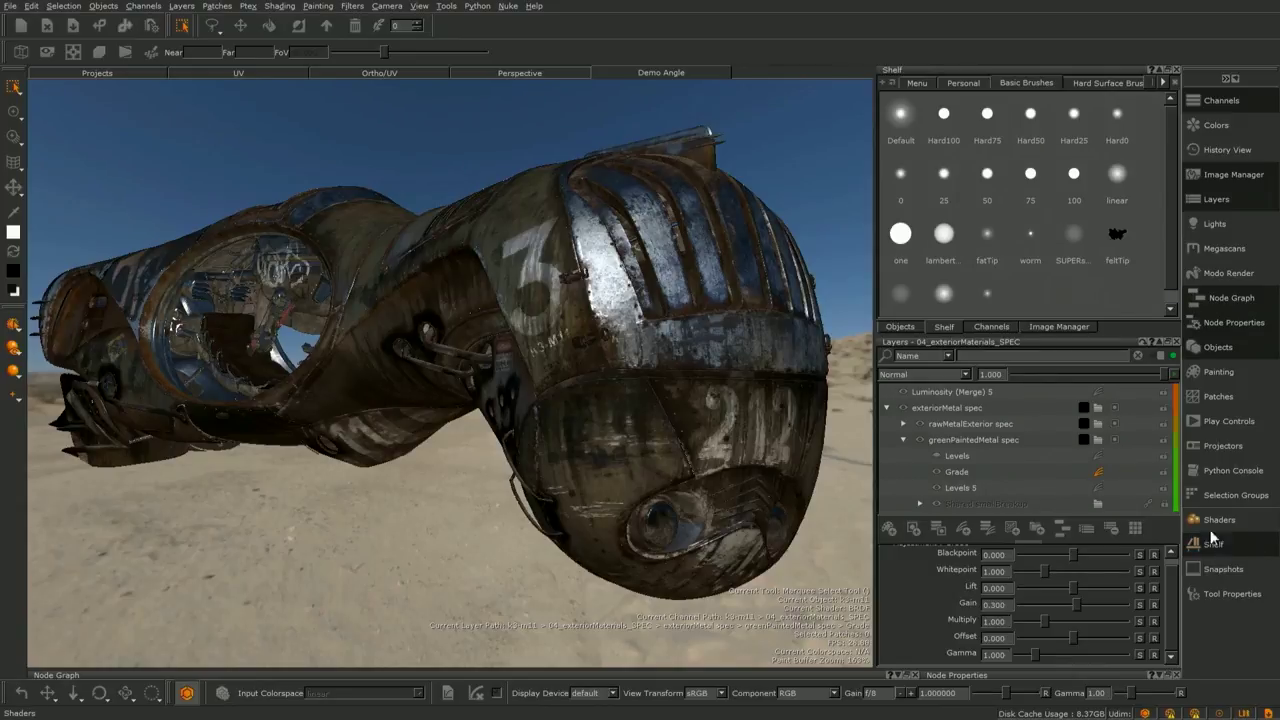
click(1238, 300)
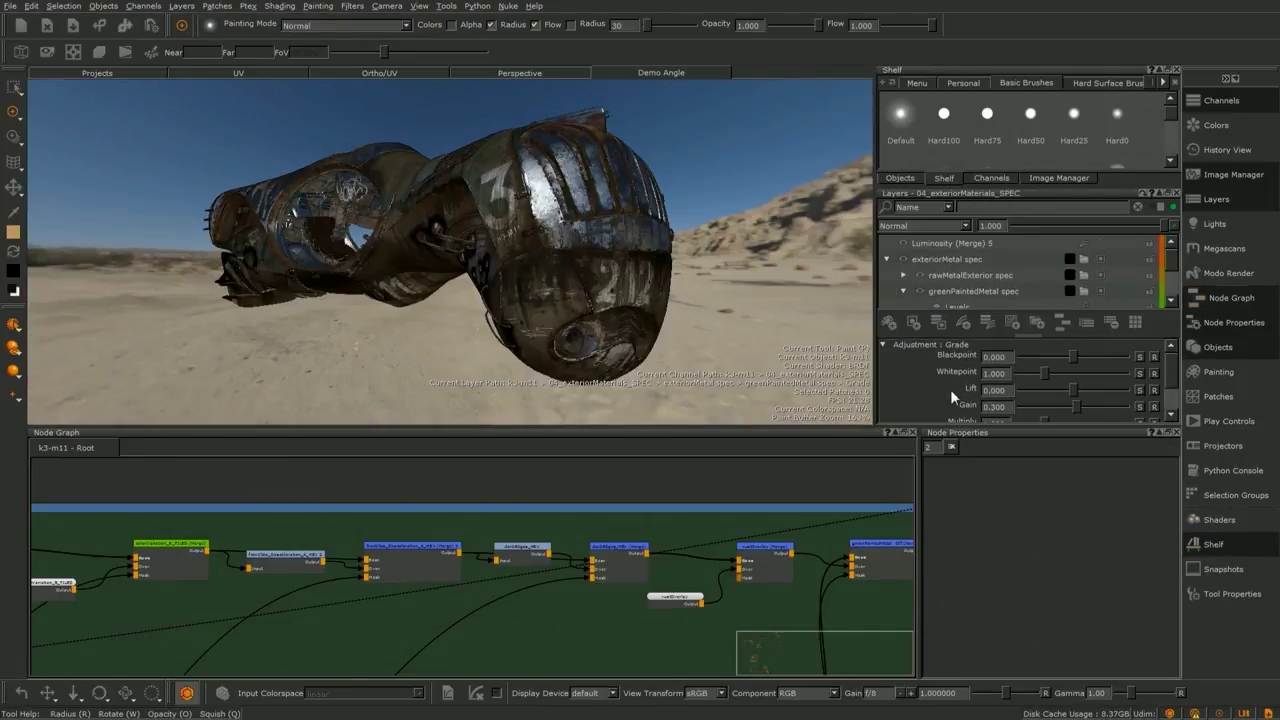
click(684, 599)
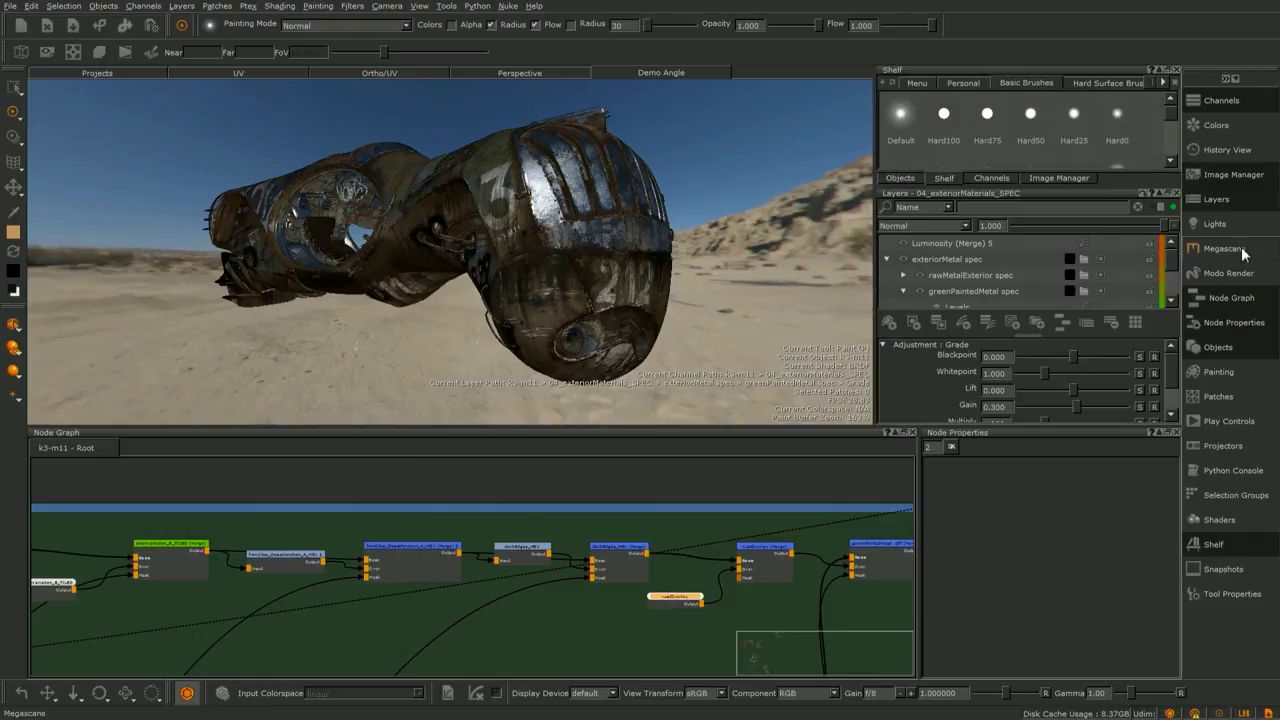
click(1230, 297)
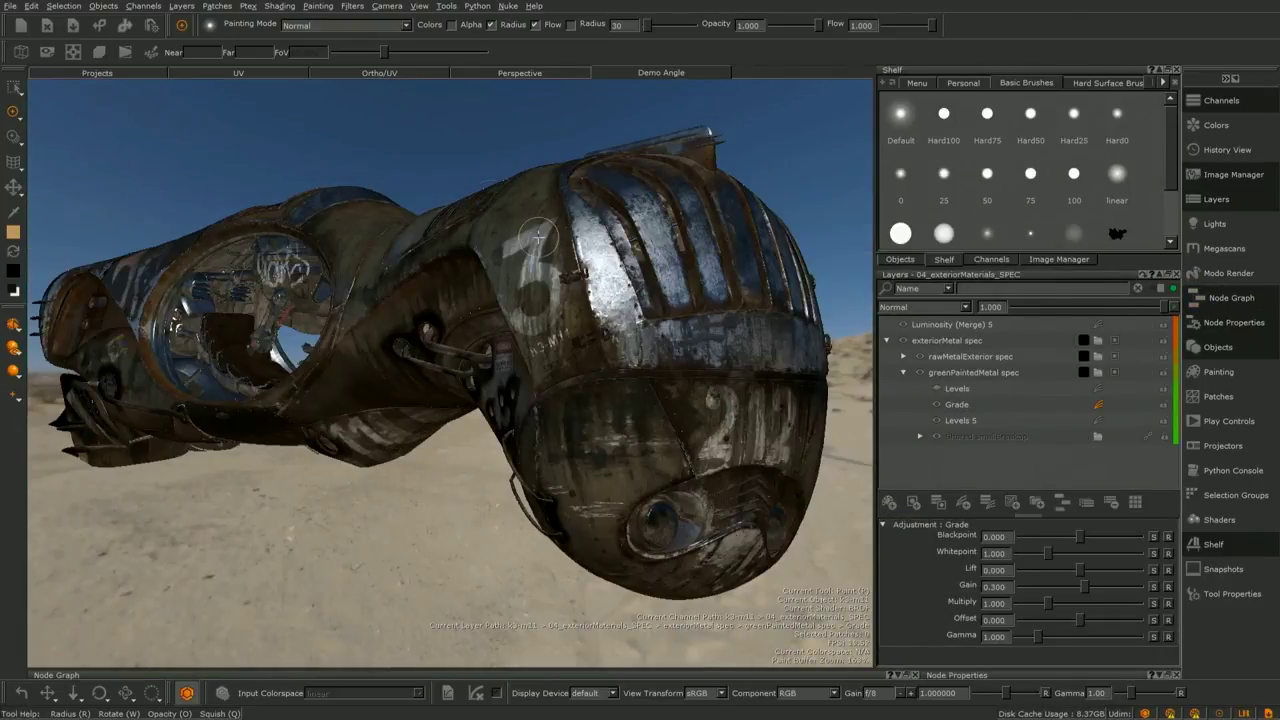
- Collapse the palette bar to icons and show the image manager and brush presets
key(s)
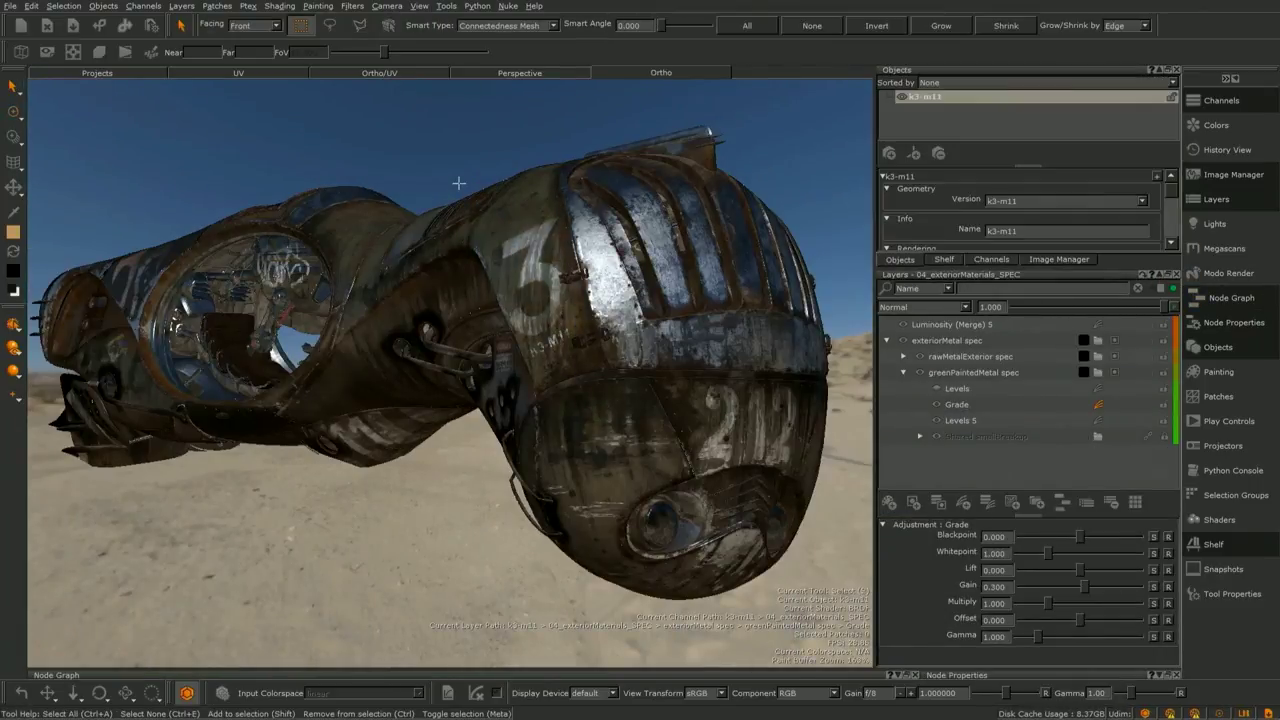
click(1227, 79)
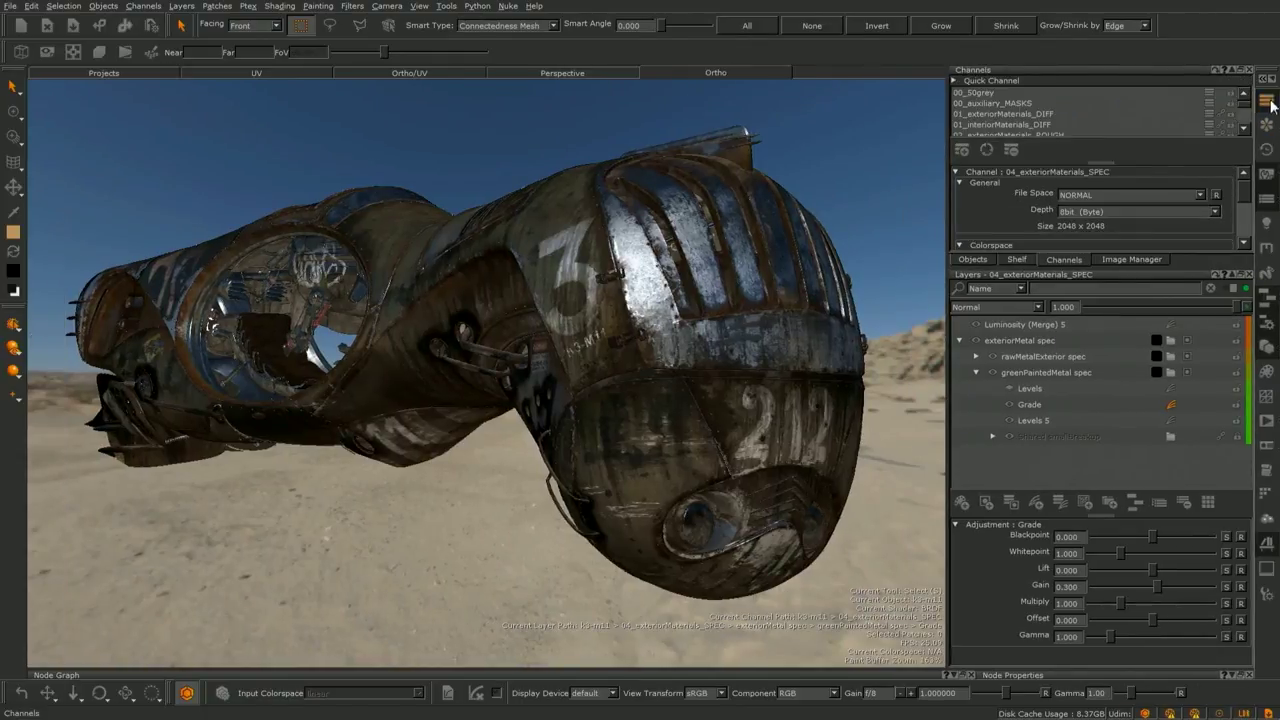
click(1266, 173)
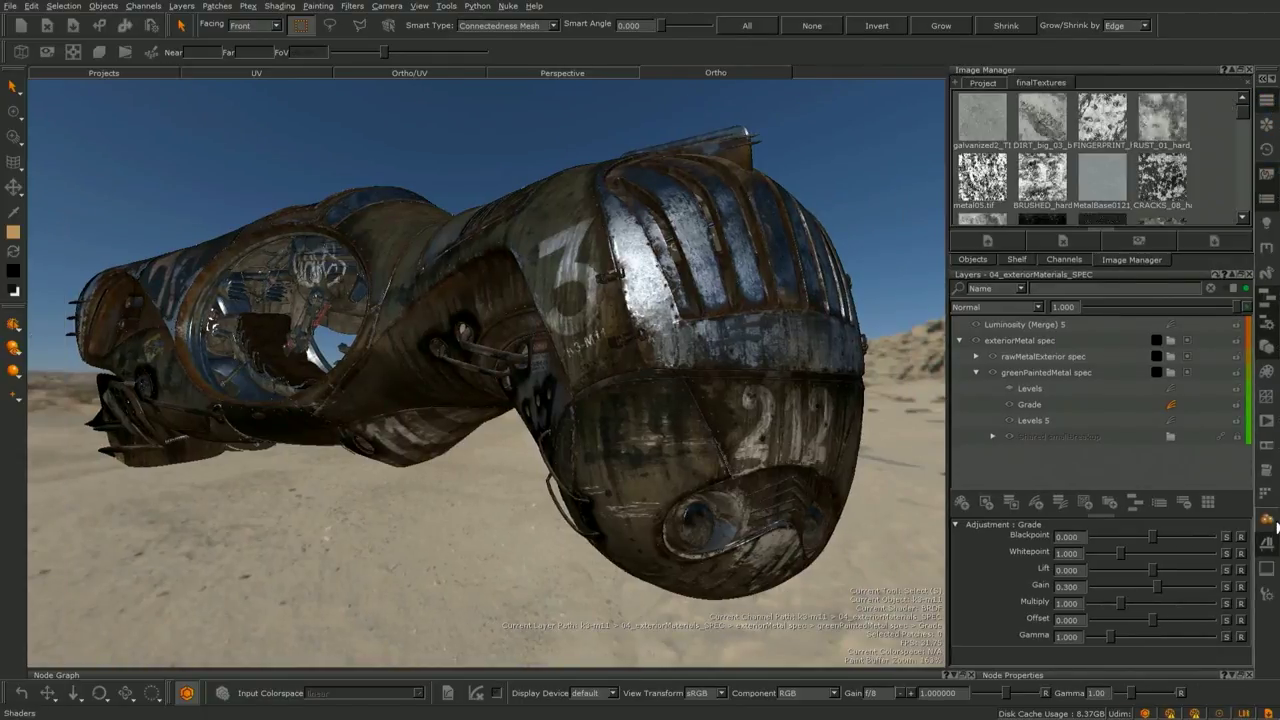
click(1267, 543)
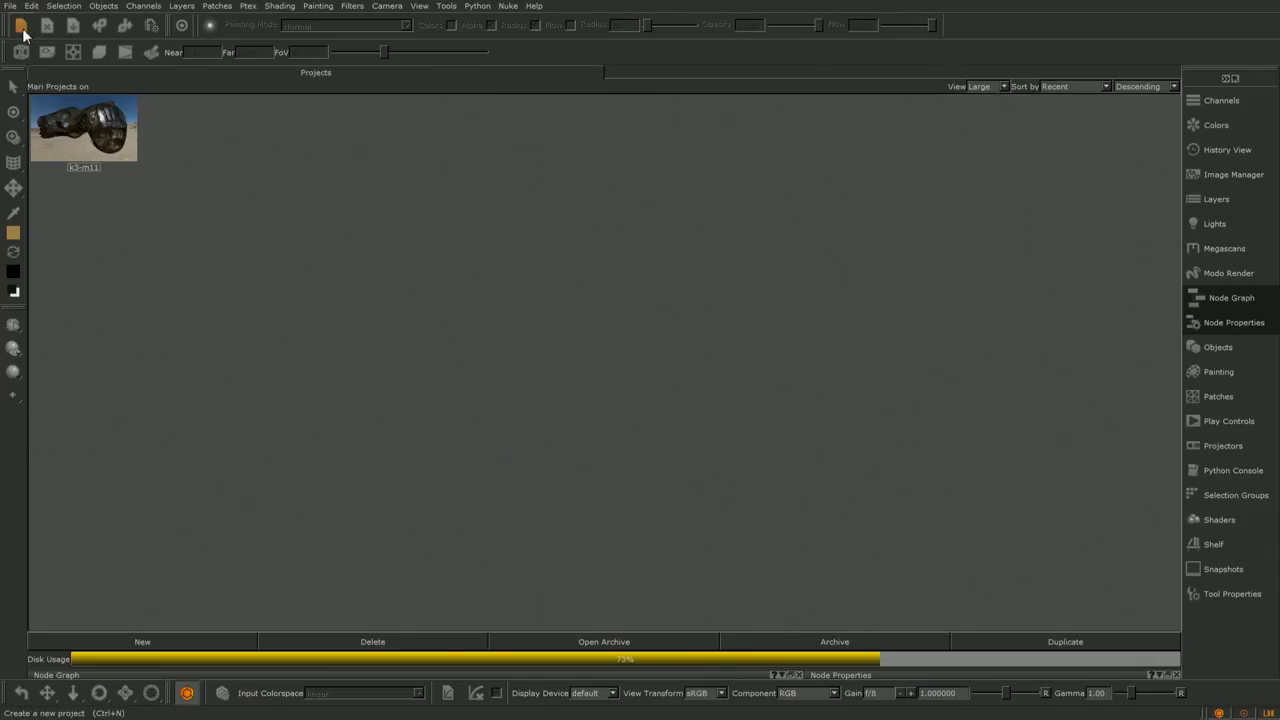
- Start a new project using the mariShaderBall .obj as its geometry
click(22, 28)
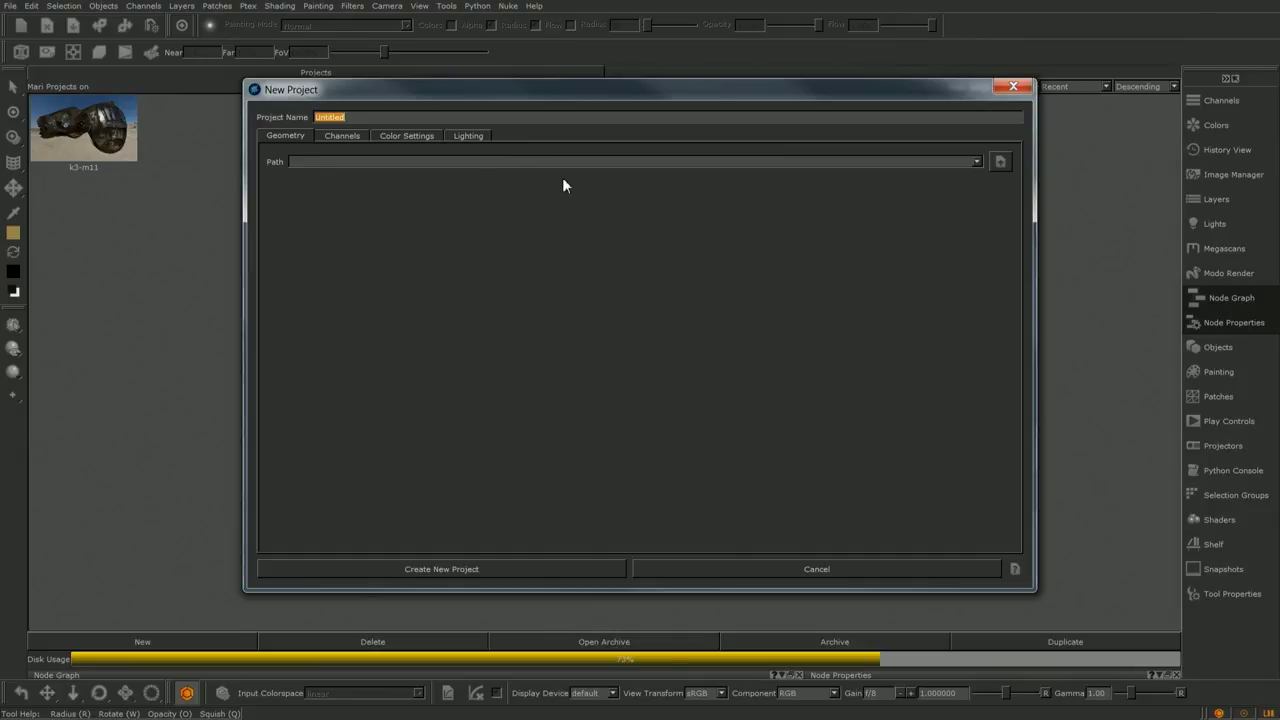
click(976, 161)
click(959, 172)
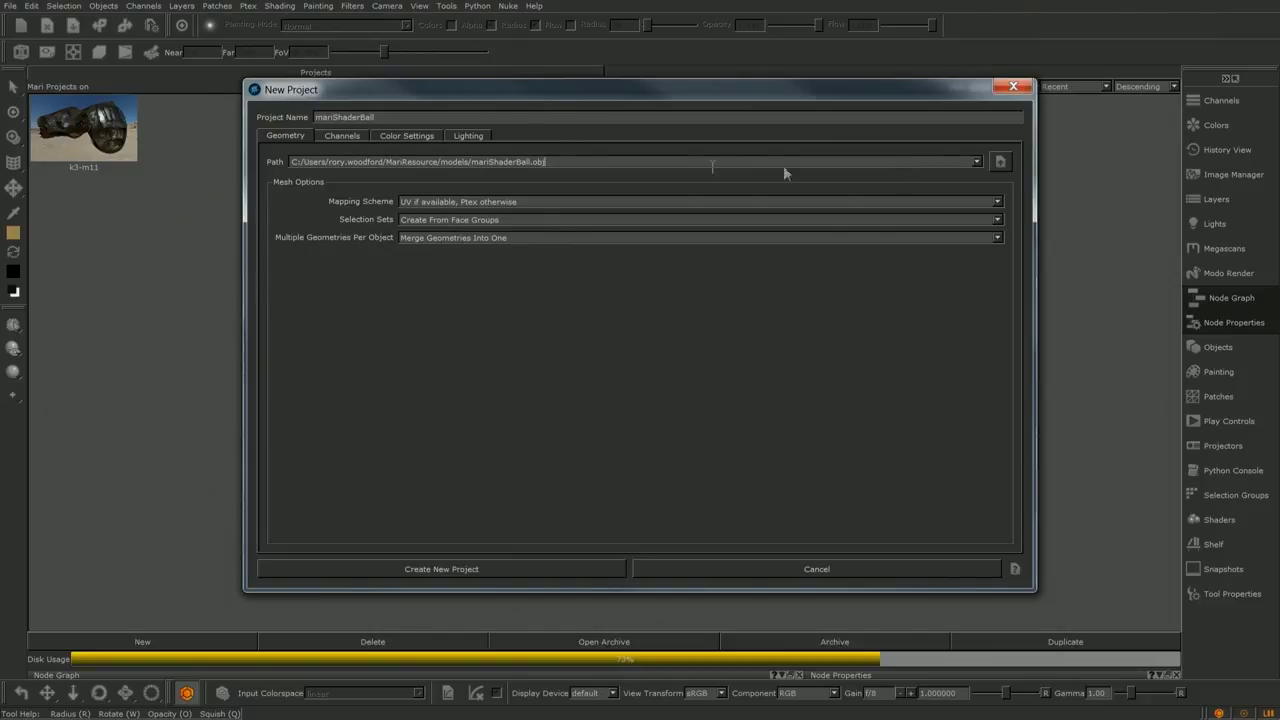
- Set the channels root path to shaderBall Test and add Glossiness, Reflectance and Specular Color channels
click(334, 136)
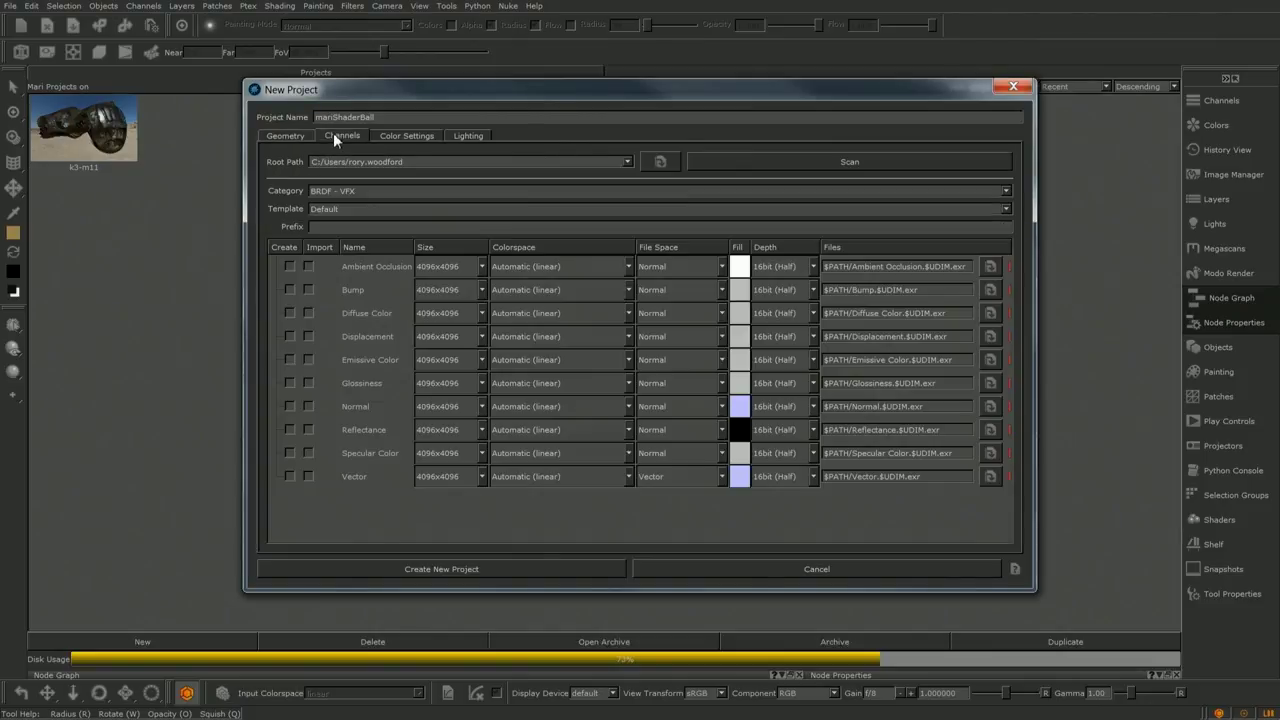
click(628, 157)
click(600, 175)
click(289, 383)
click(289, 452)
click(289, 429)
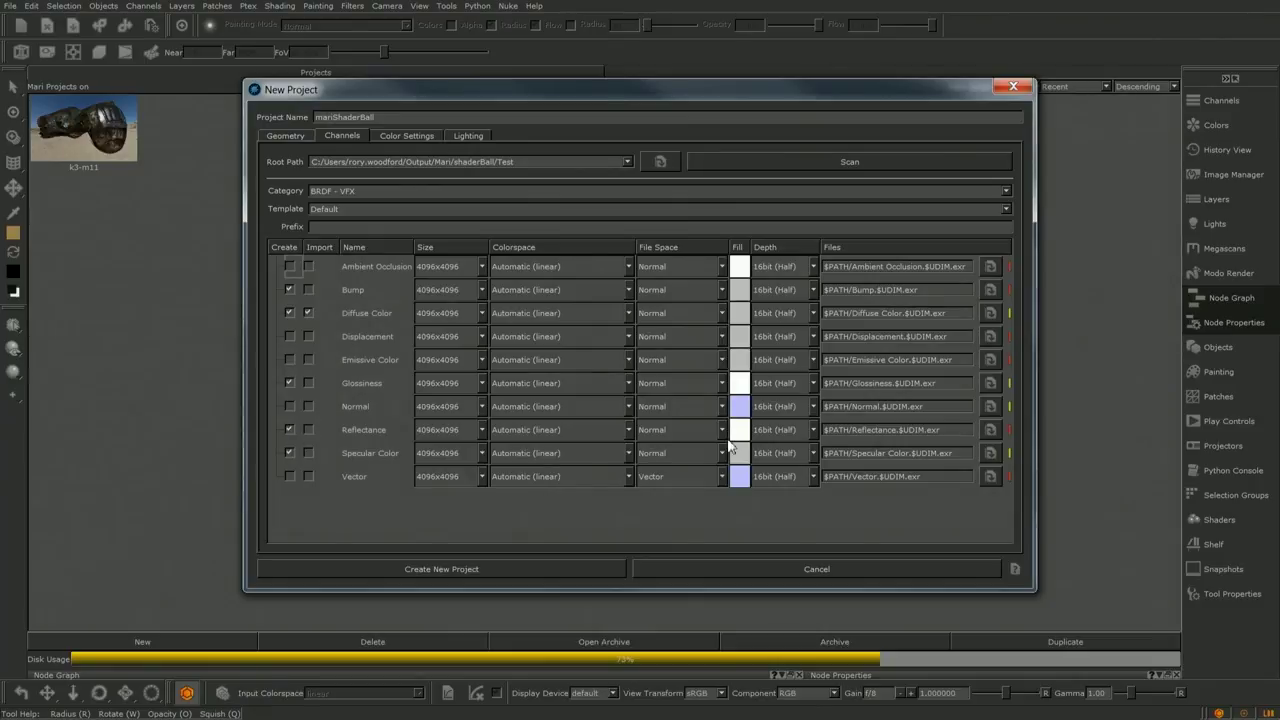
- Keep the project's OCIO config at nuke-default after briefly trying aces
click(406, 135)
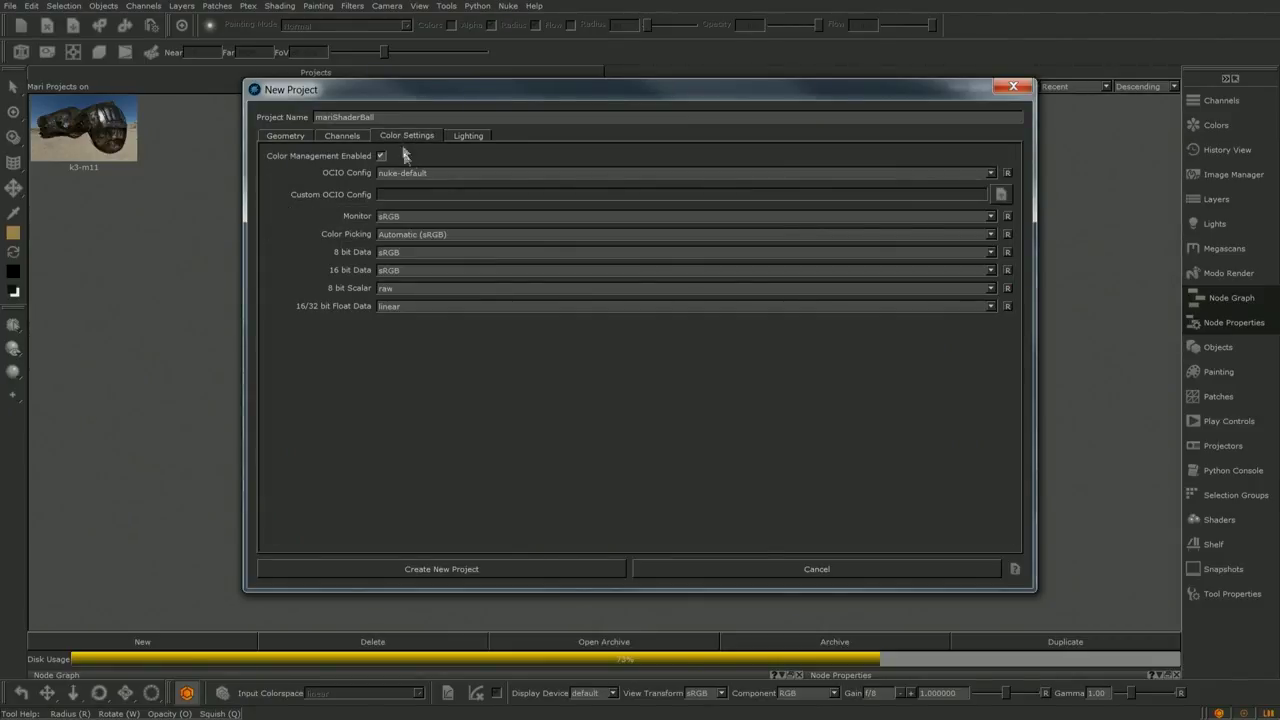
click(418, 172)
click(424, 164)
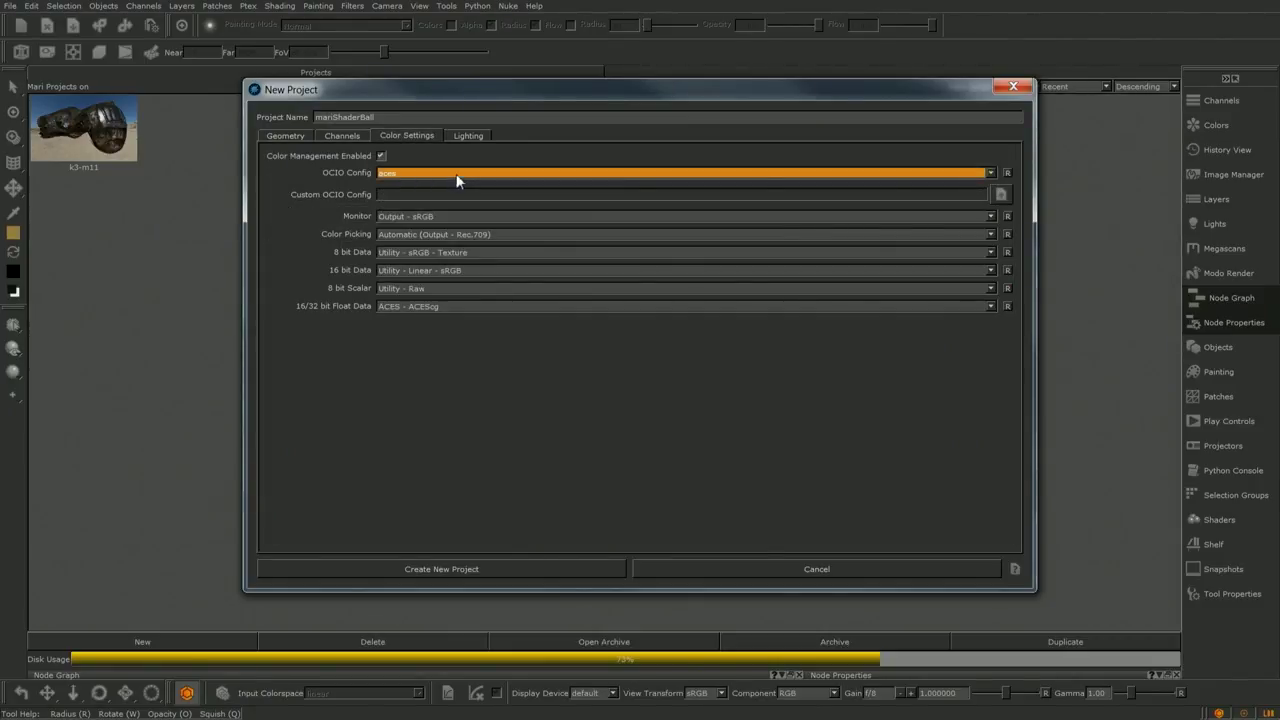
click(467, 176)
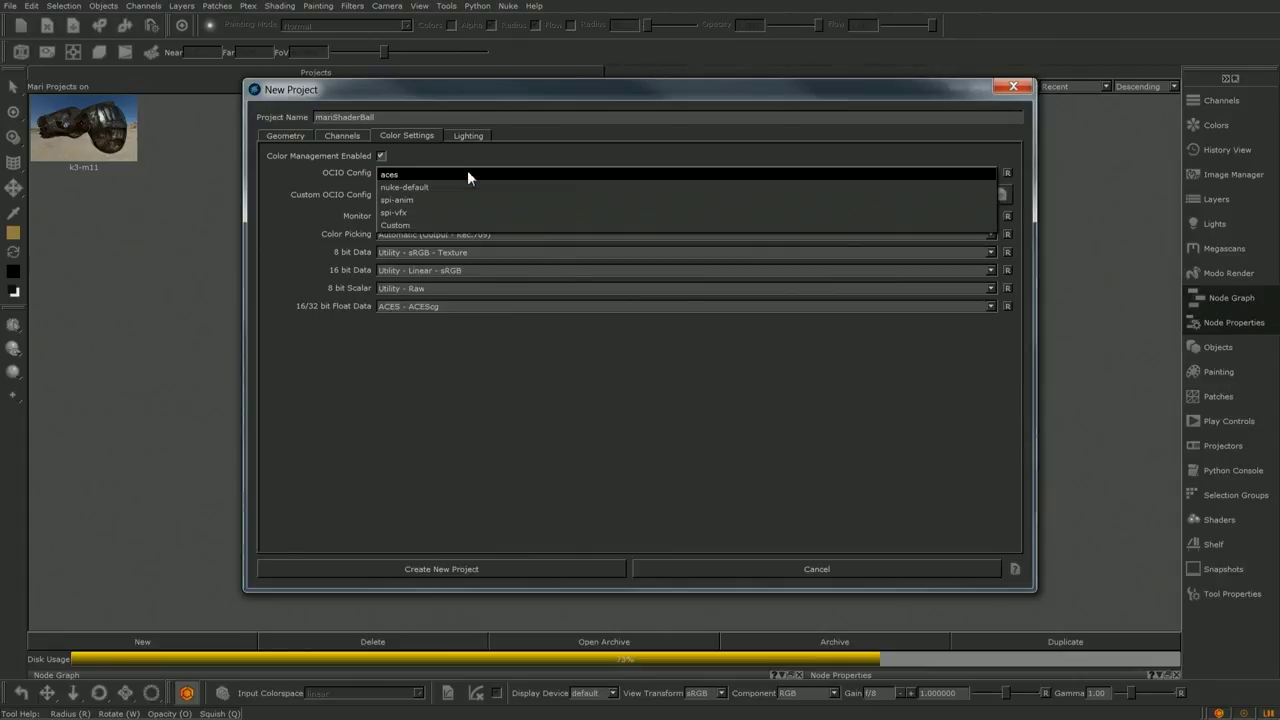
click(457, 186)
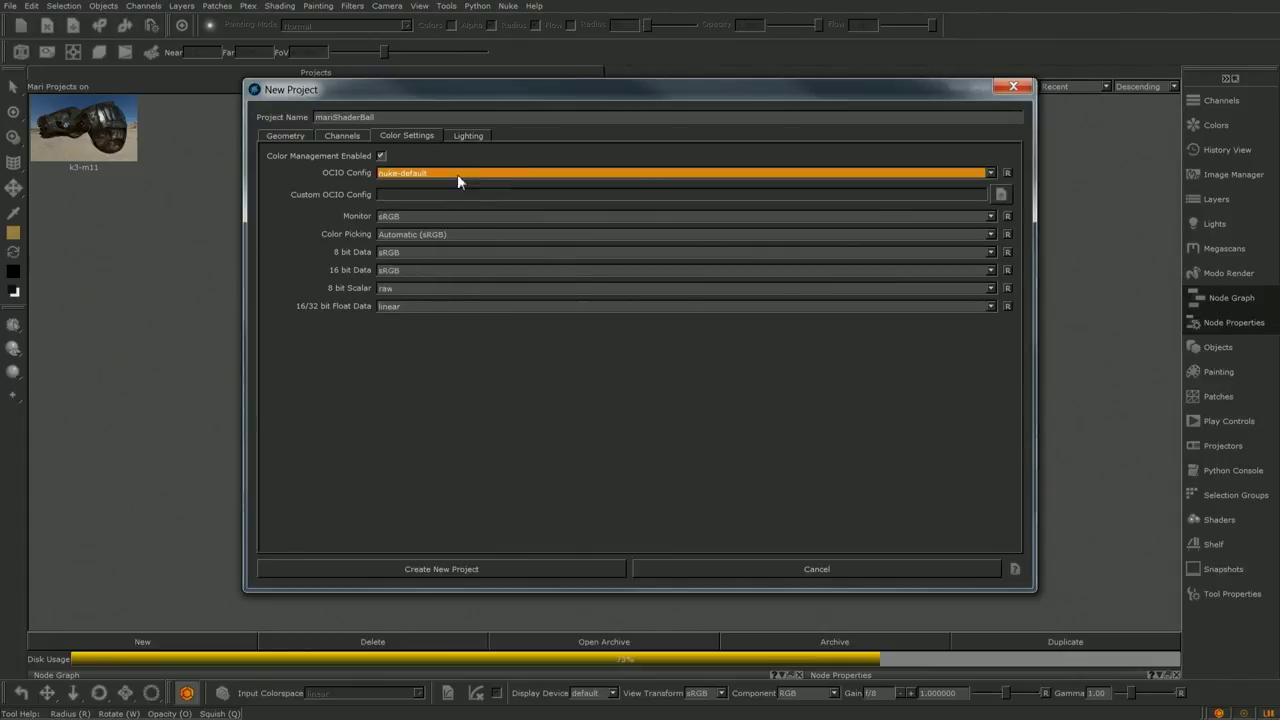
mouse_move(457, 175)
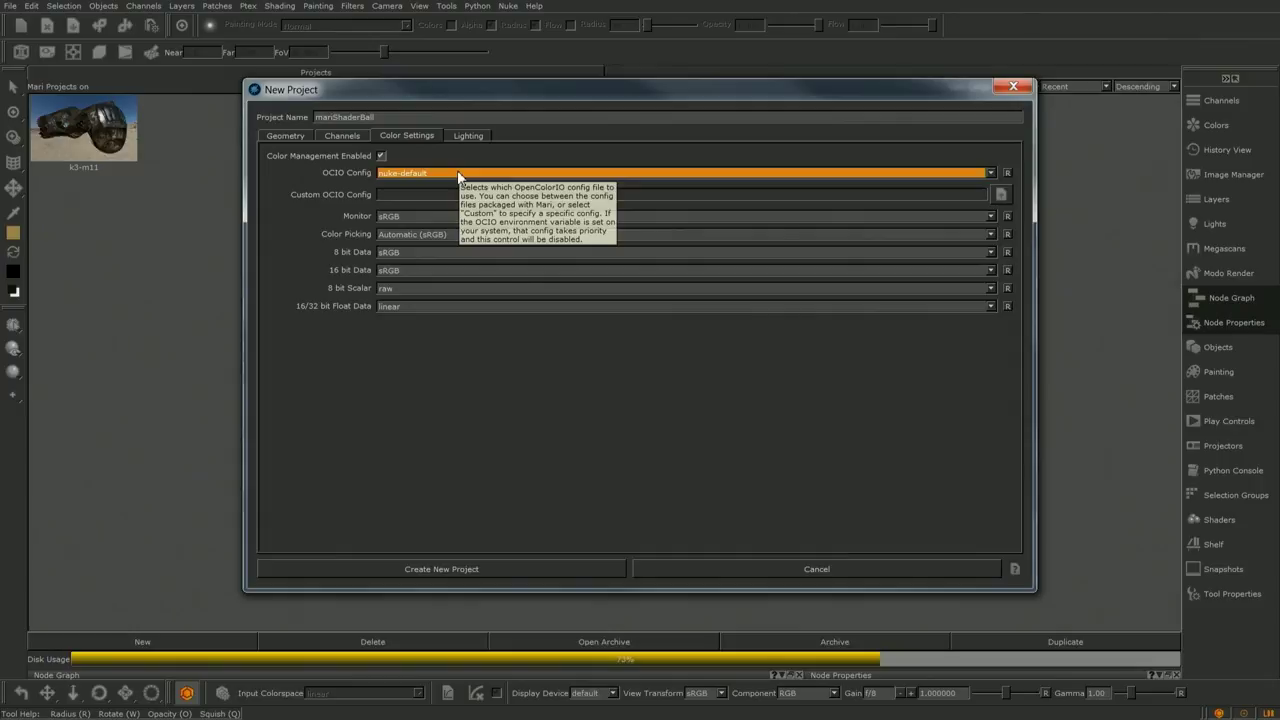
click(472, 136)
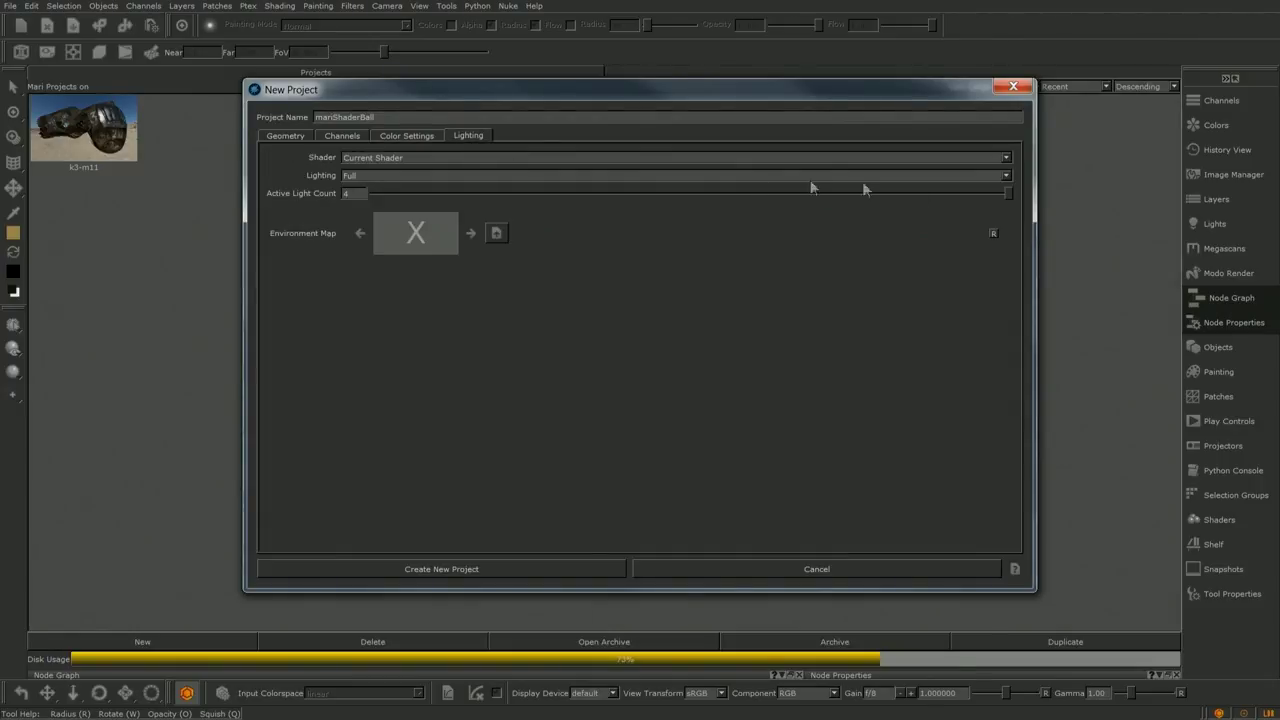
- Reduce the active light count to 1 and pick the first desert environment map
drag(1006, 194, 498, 195)
click(434, 238)
click(445, 255)
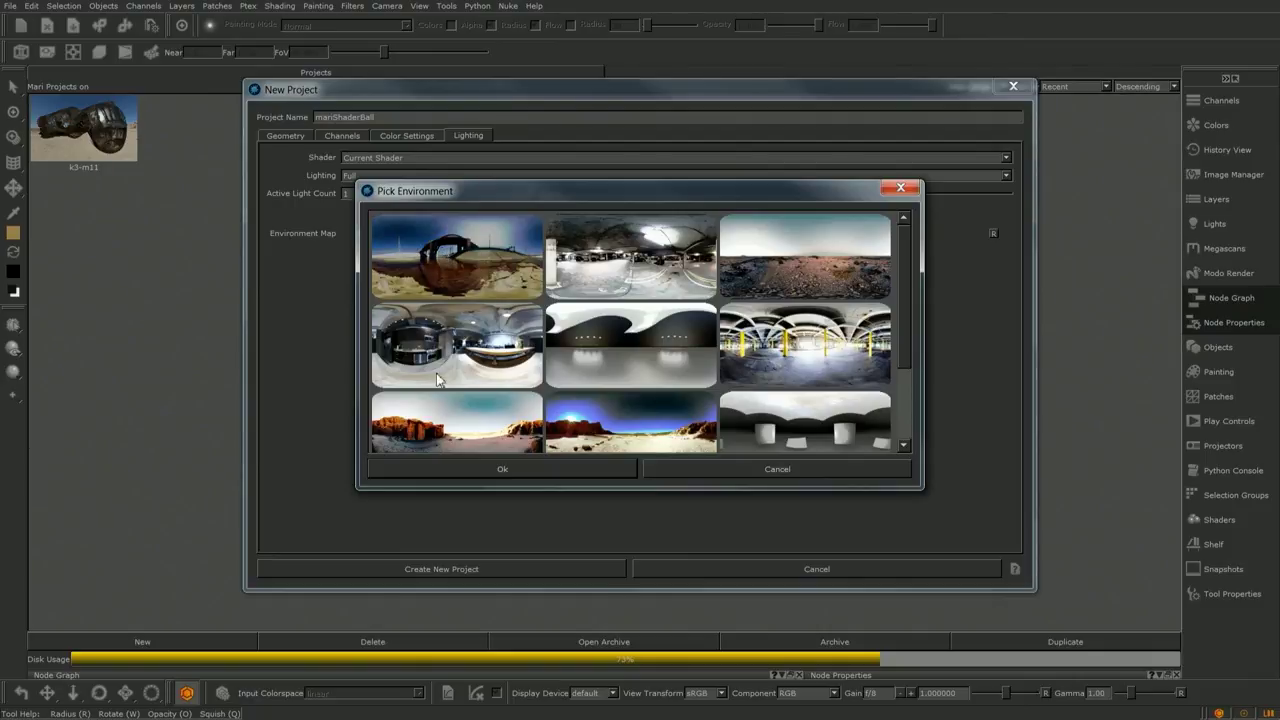
click(498, 470)
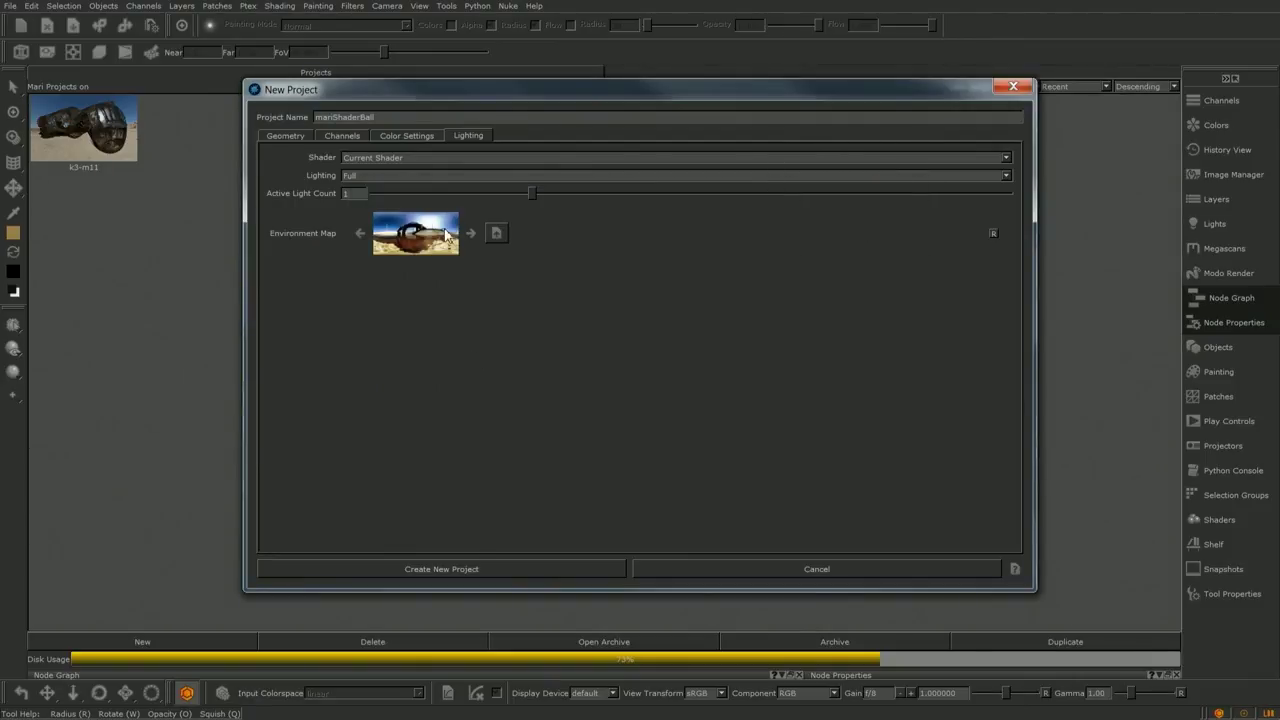
- Set Shader to Current Shader and Lighting to Full with Shadows, then create the project
click(452, 158)
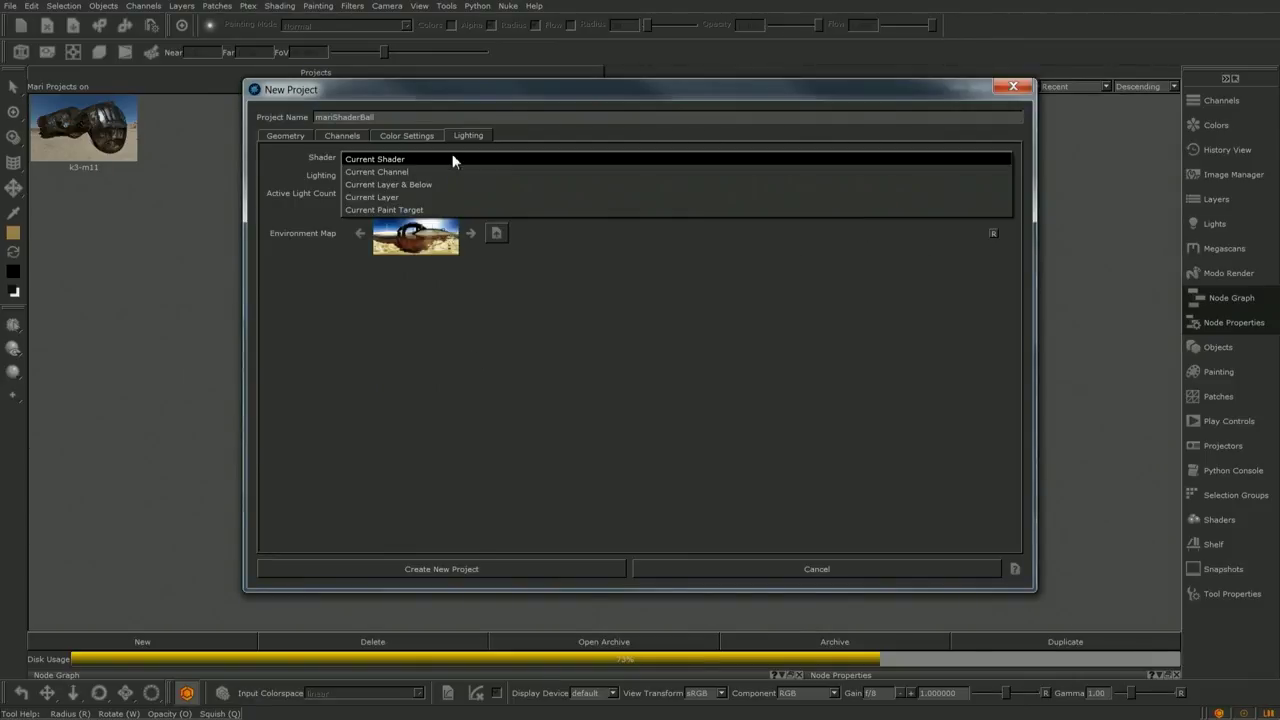
click(452, 159)
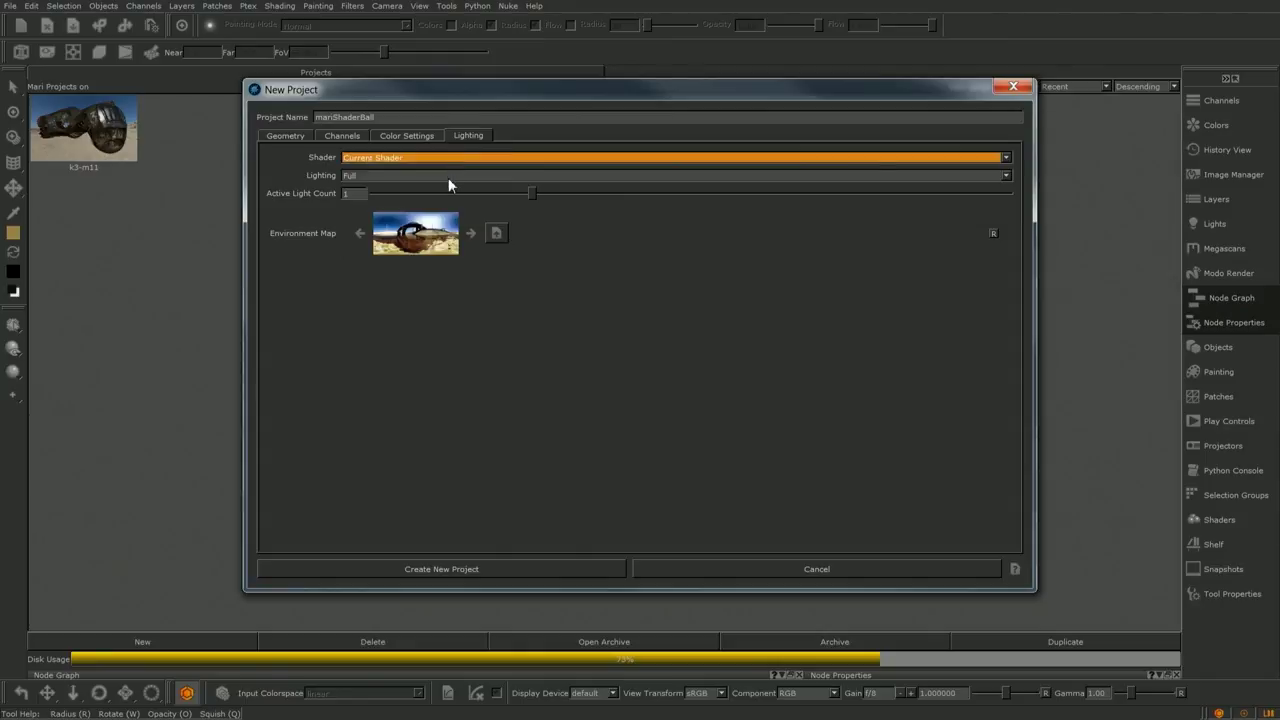
click(448, 176)
click(447, 189)
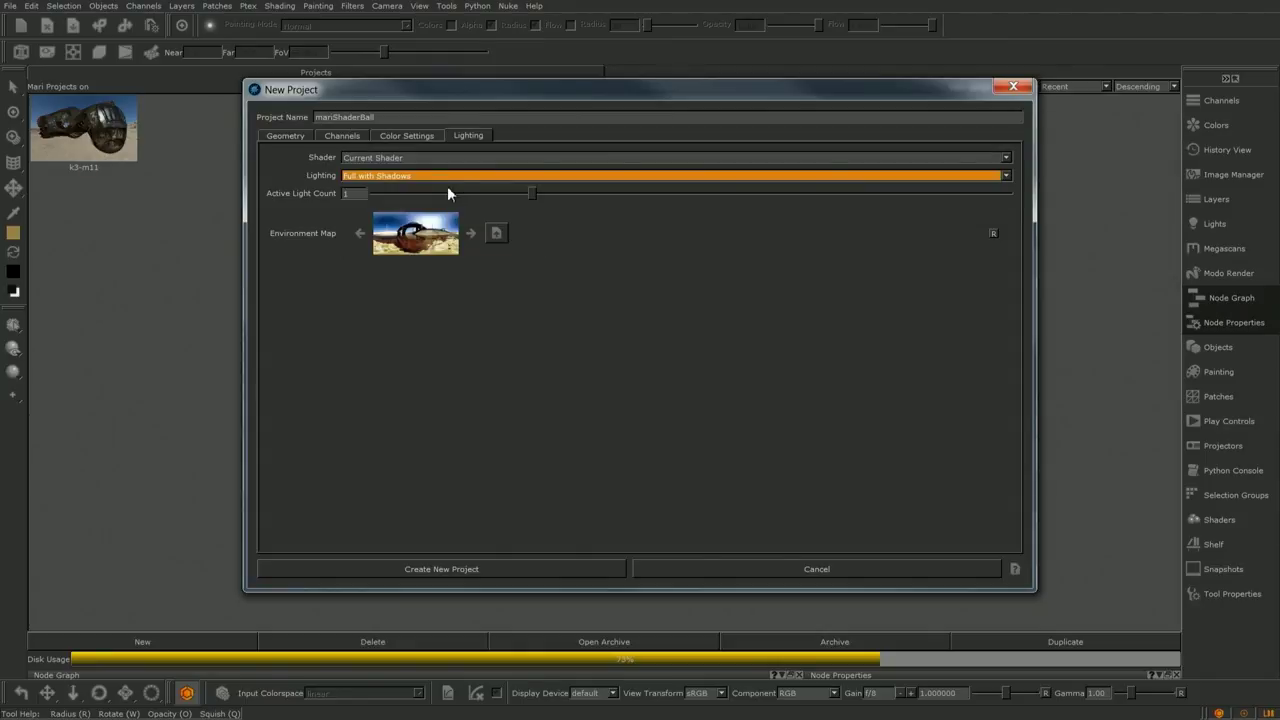
click(529, 564)
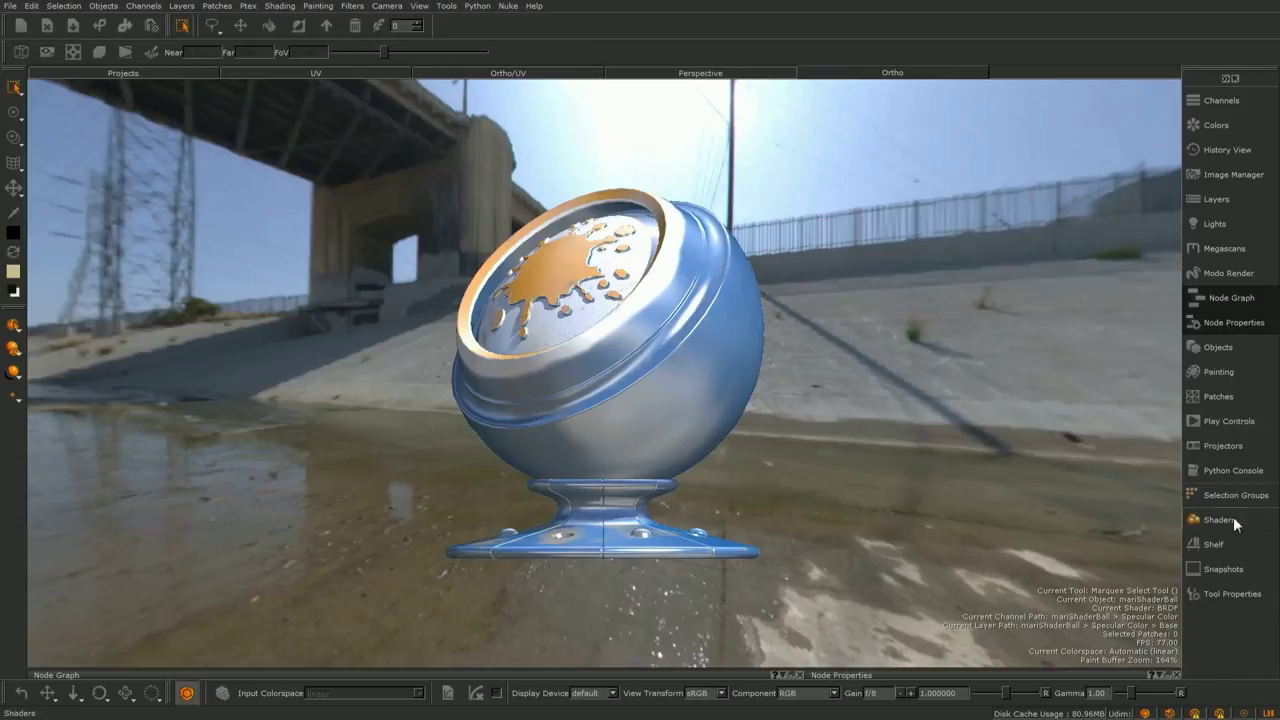
- Show the Shaders palette while the project loads
click(1232, 519)
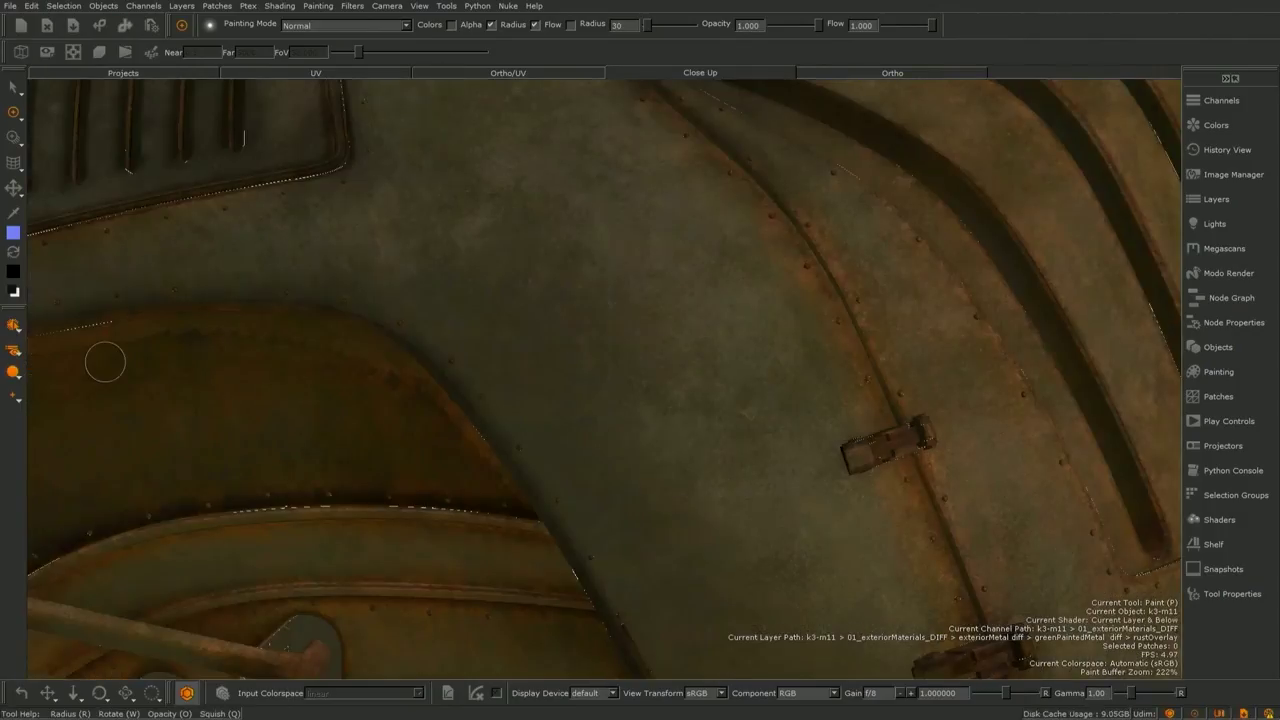
- Shift the paint hue from blue to warm orange and paint zigzag strokes over the hull
click(14, 234)
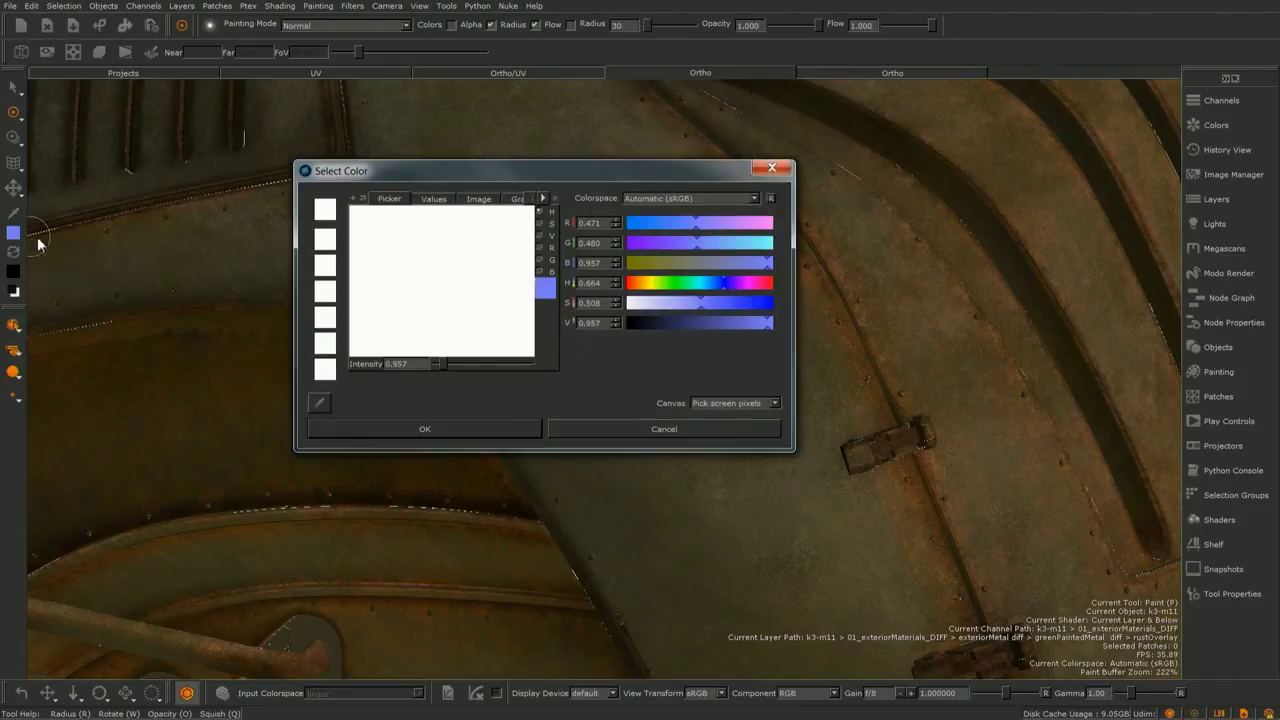
drag(791, 452, 1116, 551)
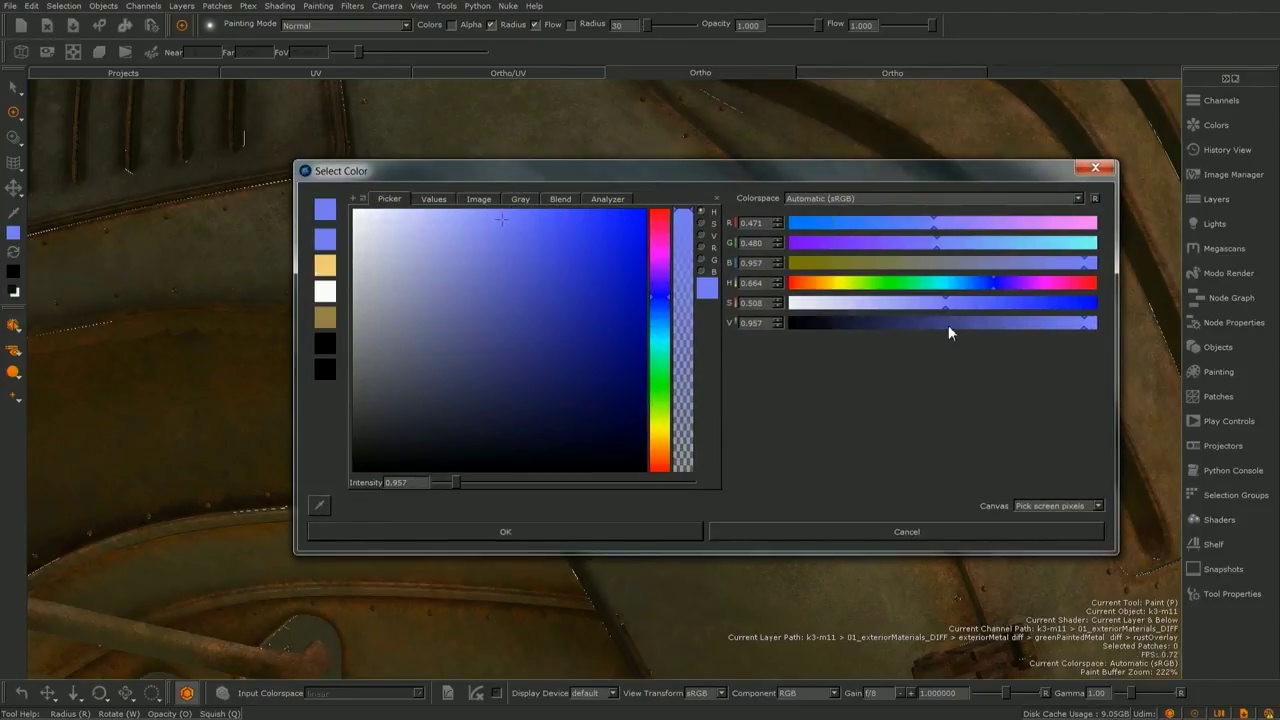
drag(976, 290, 820, 295)
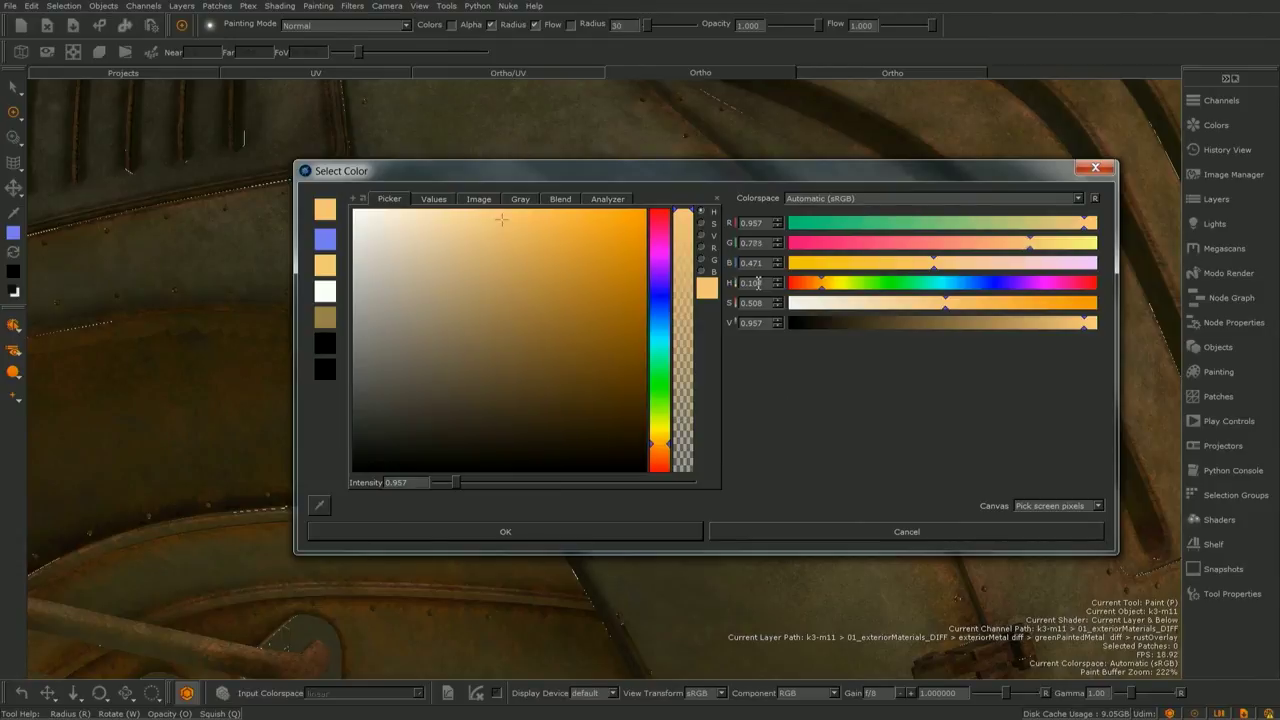
scroll(758, 283, down, 1)
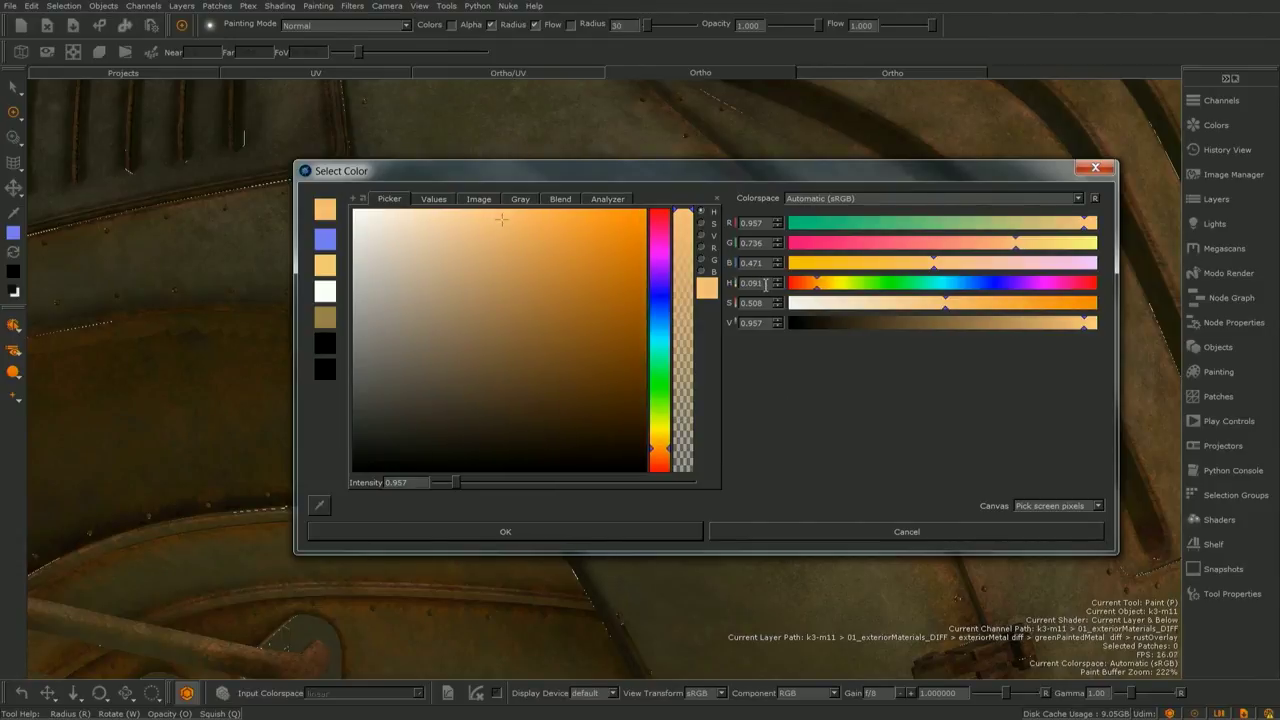
click(767, 284)
click(565, 539)
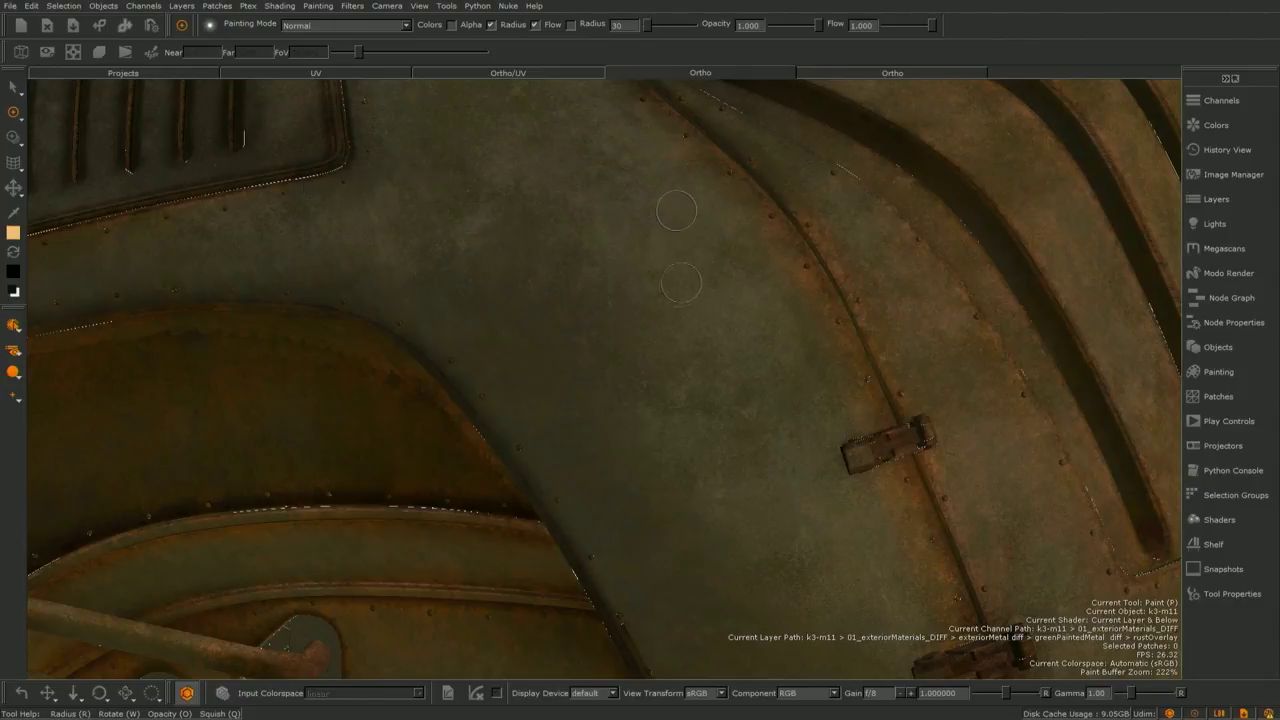
drag(662, 182, 572, 353)
mouse_move(634, 214)
mouse_down()
mouse_move(612, 355)
mouse_move(771, 286)
mouse_move(857, 420)
mouse_up()
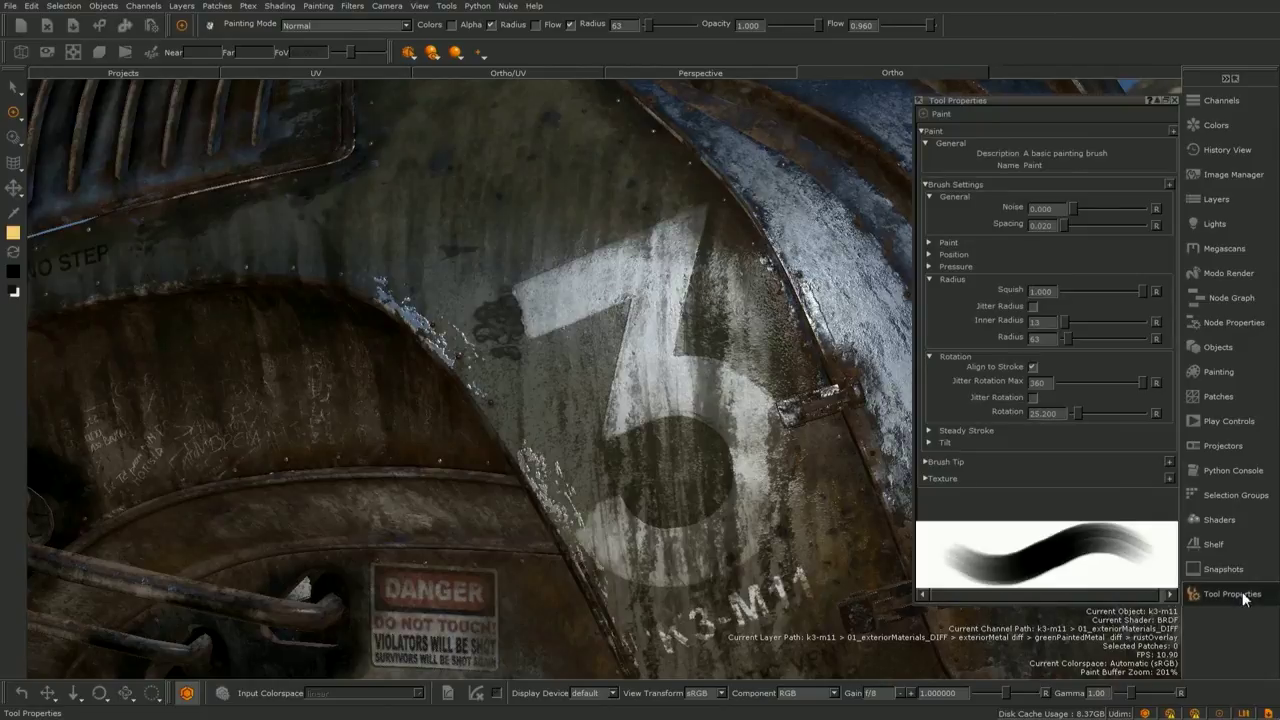
- Turn on radius and rotation jitter, raise brush radius and spacing, and save it to Personal
click(1033, 306)
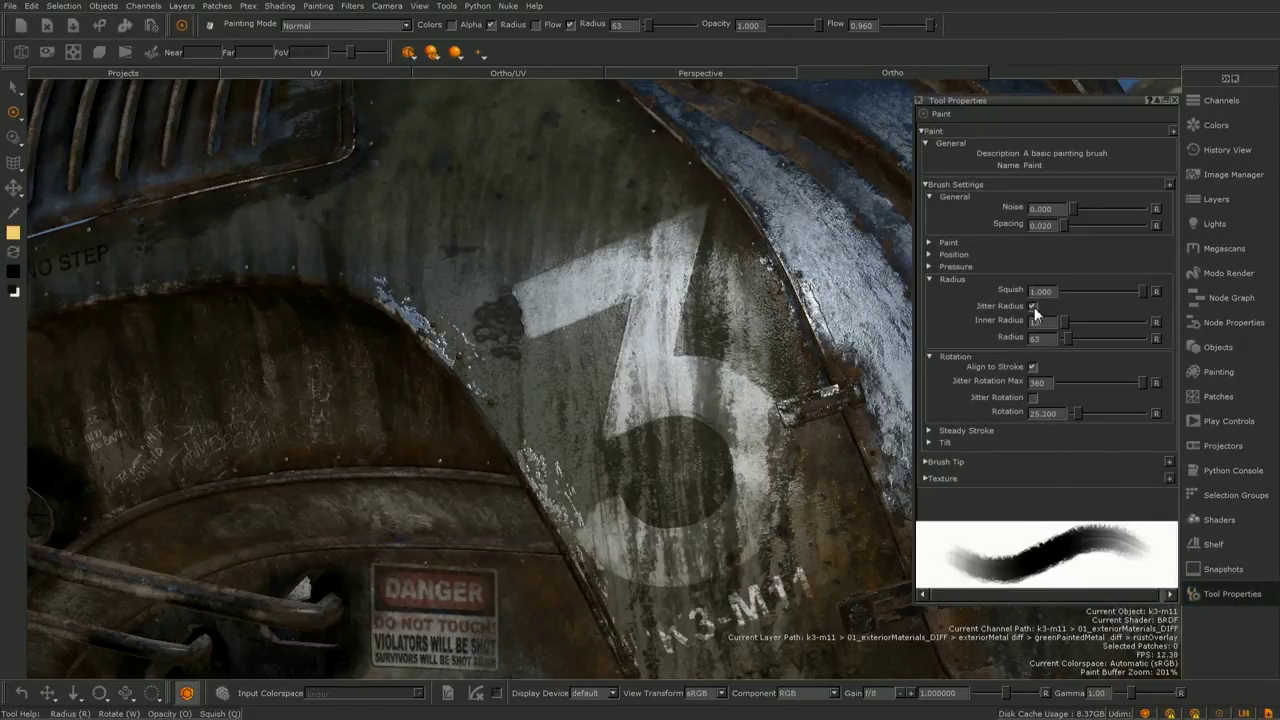
click(1033, 397)
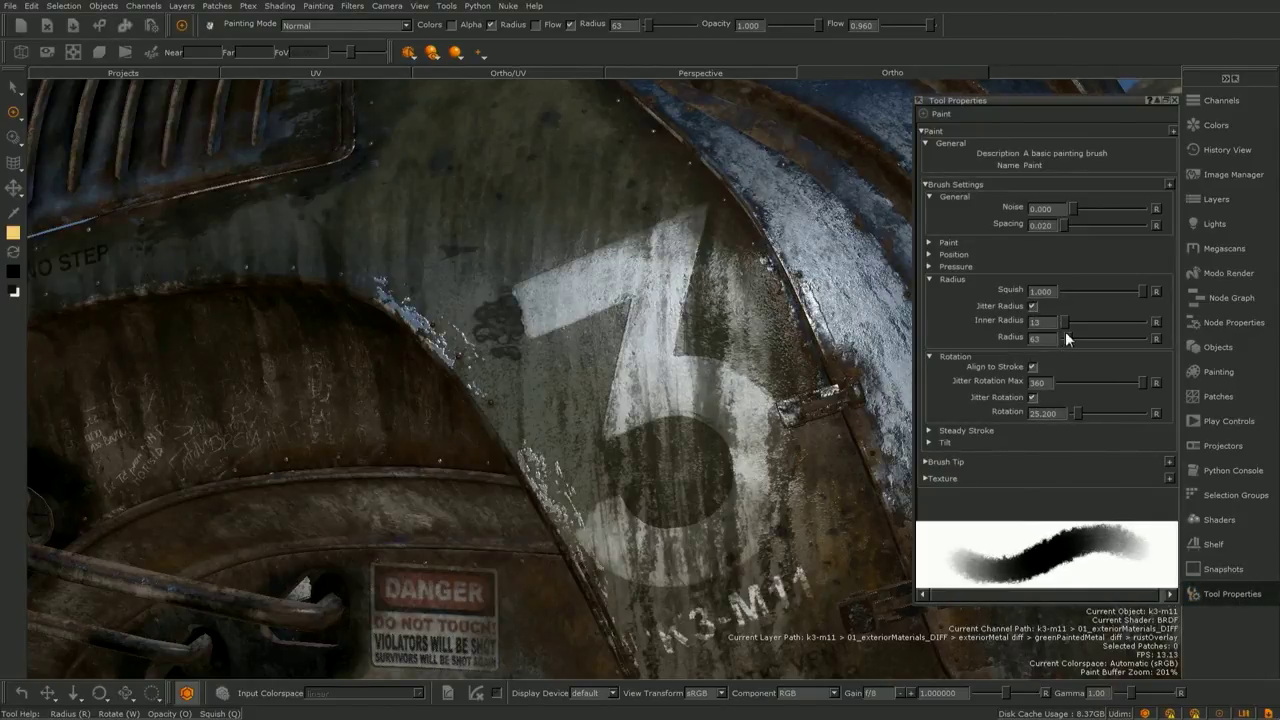
drag(1066, 336, 1077, 337)
drag(1063, 225, 1071, 237)
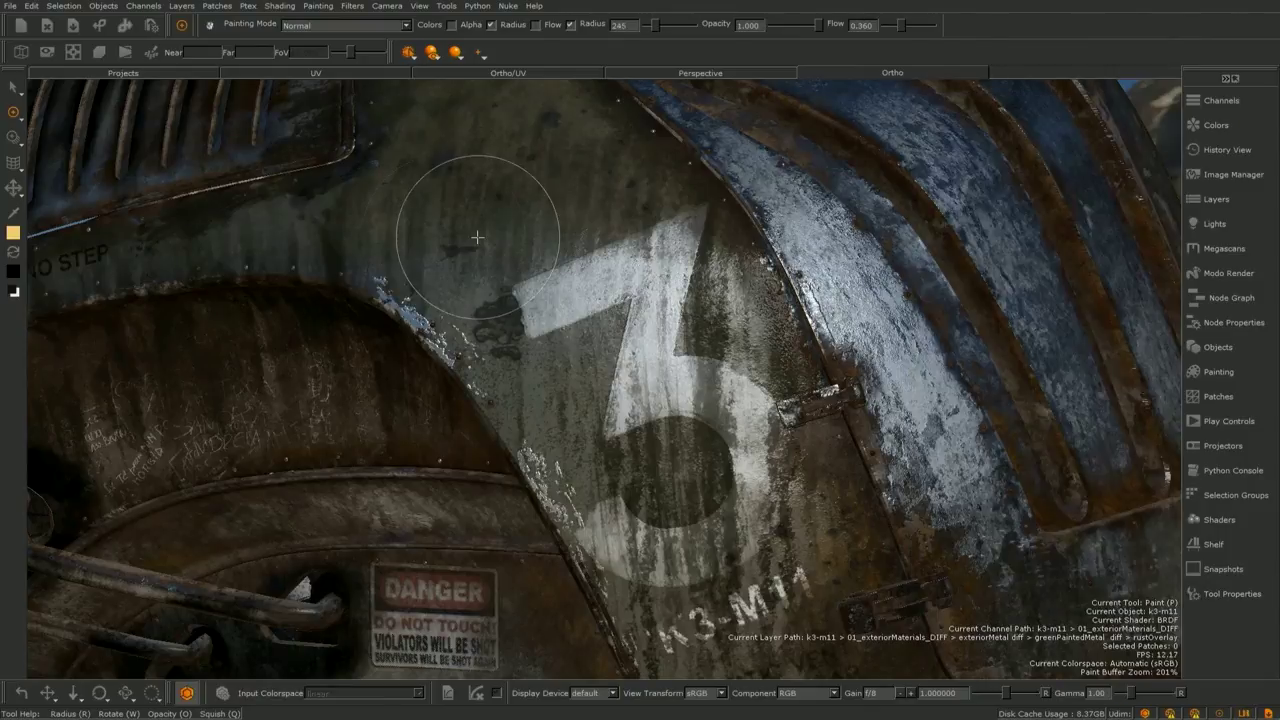
drag(498, 203, 580, 203)
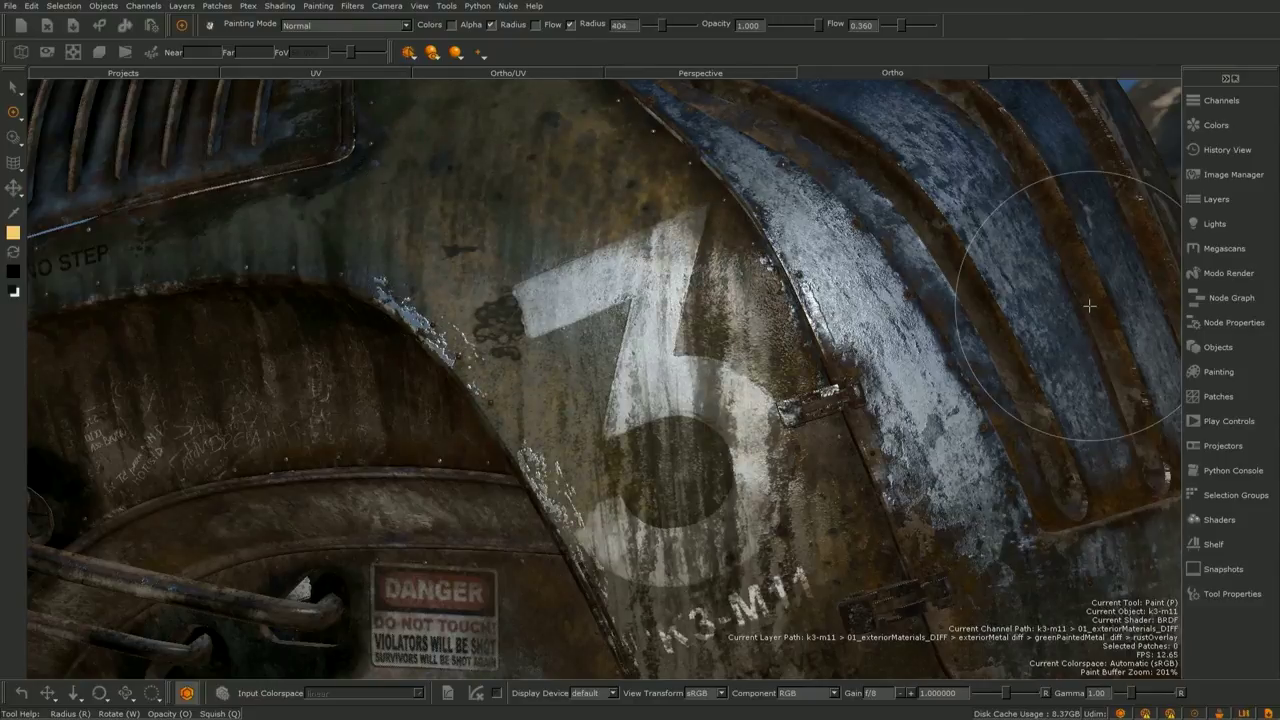
click(1220, 544)
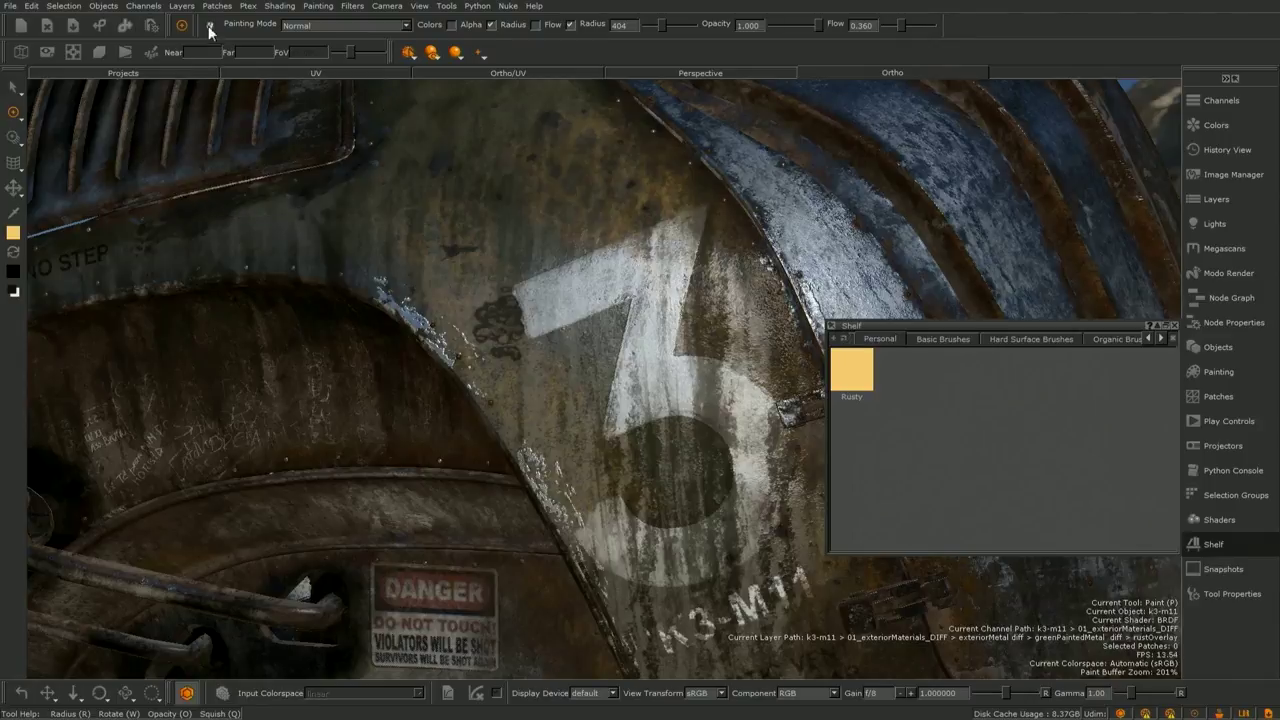
drag(210, 28, 900, 385)
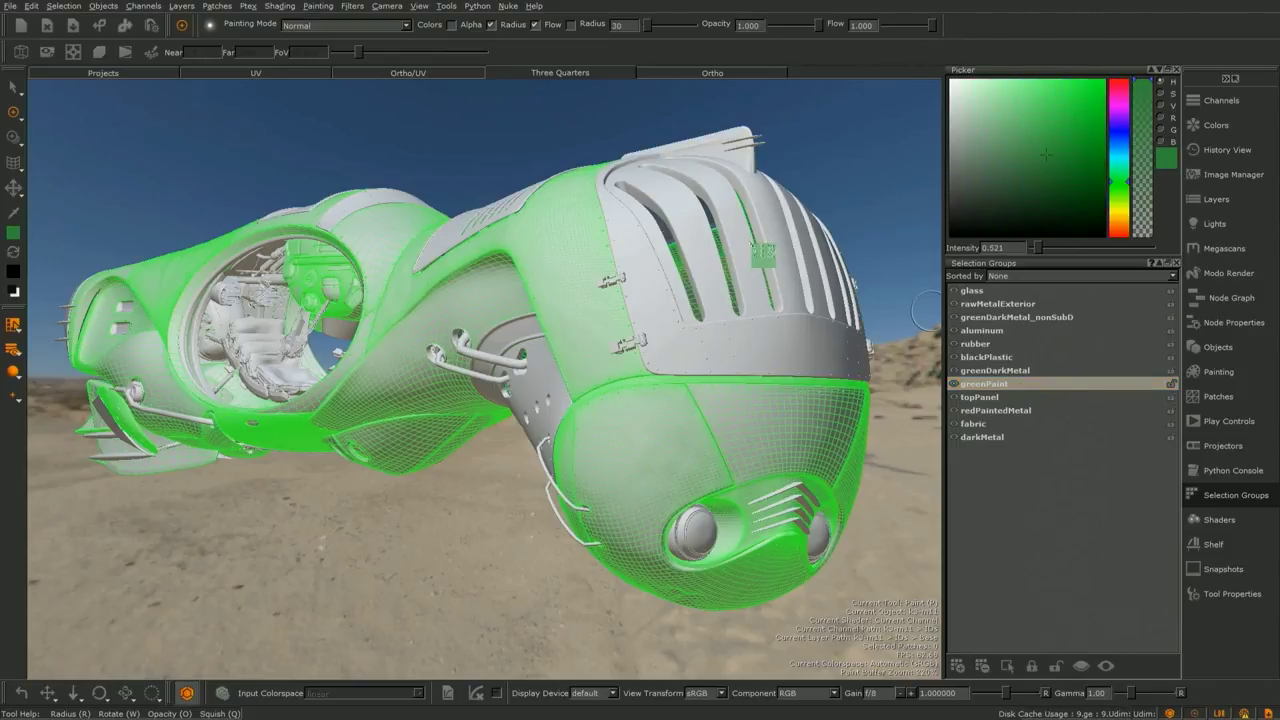
- Fill greenPaint with dark green and rawMetalExterior with light blue
key(ctrl+f)
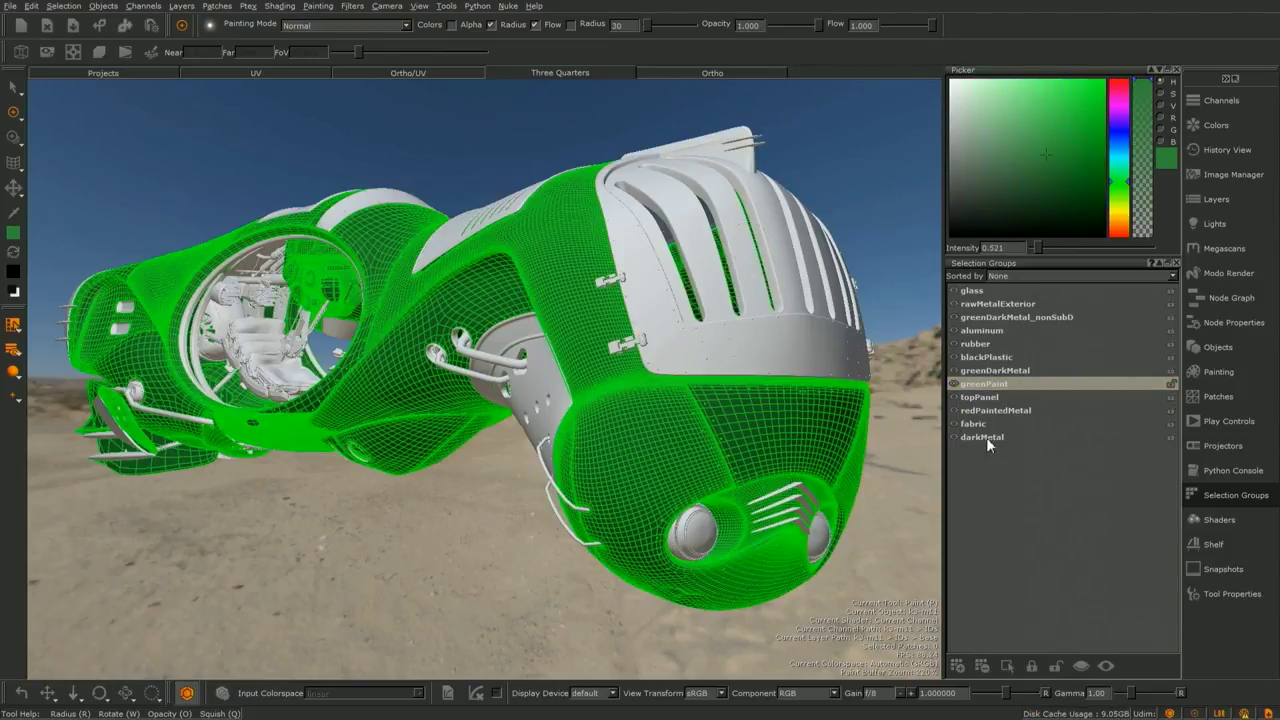
click(1000, 303)
click(1120, 165)
click(1031, 82)
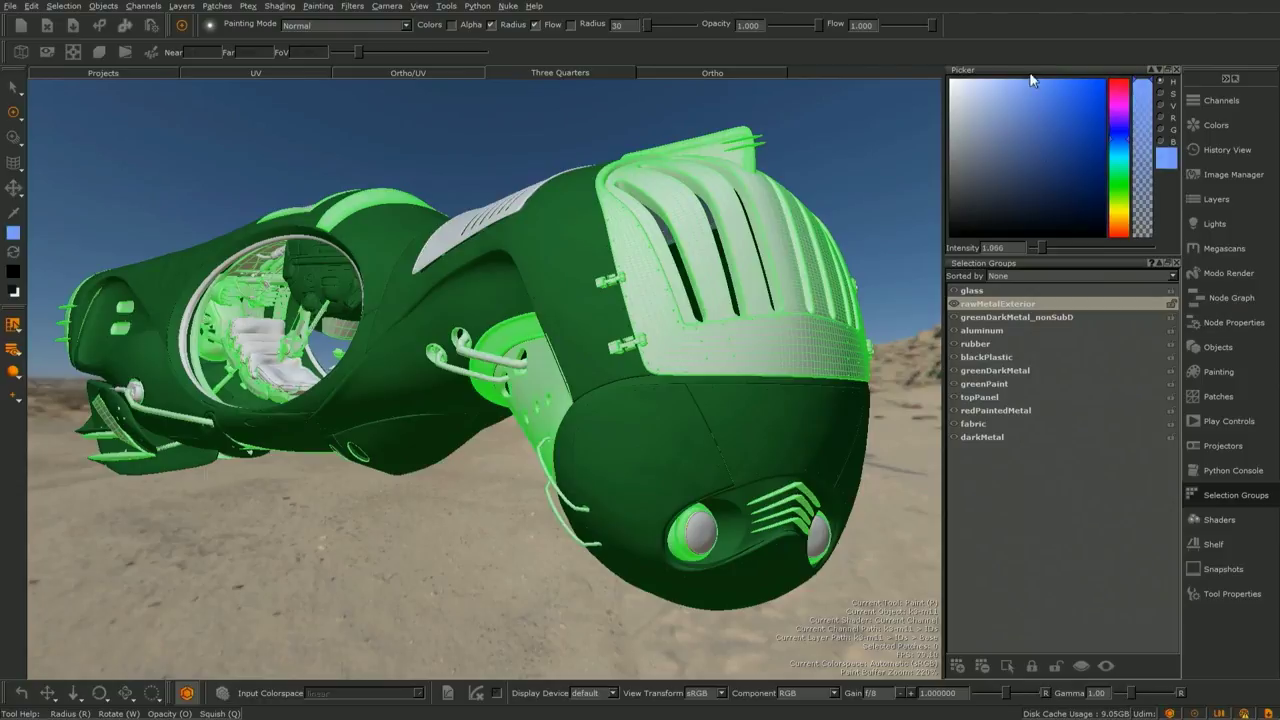
key(ctrl+f)
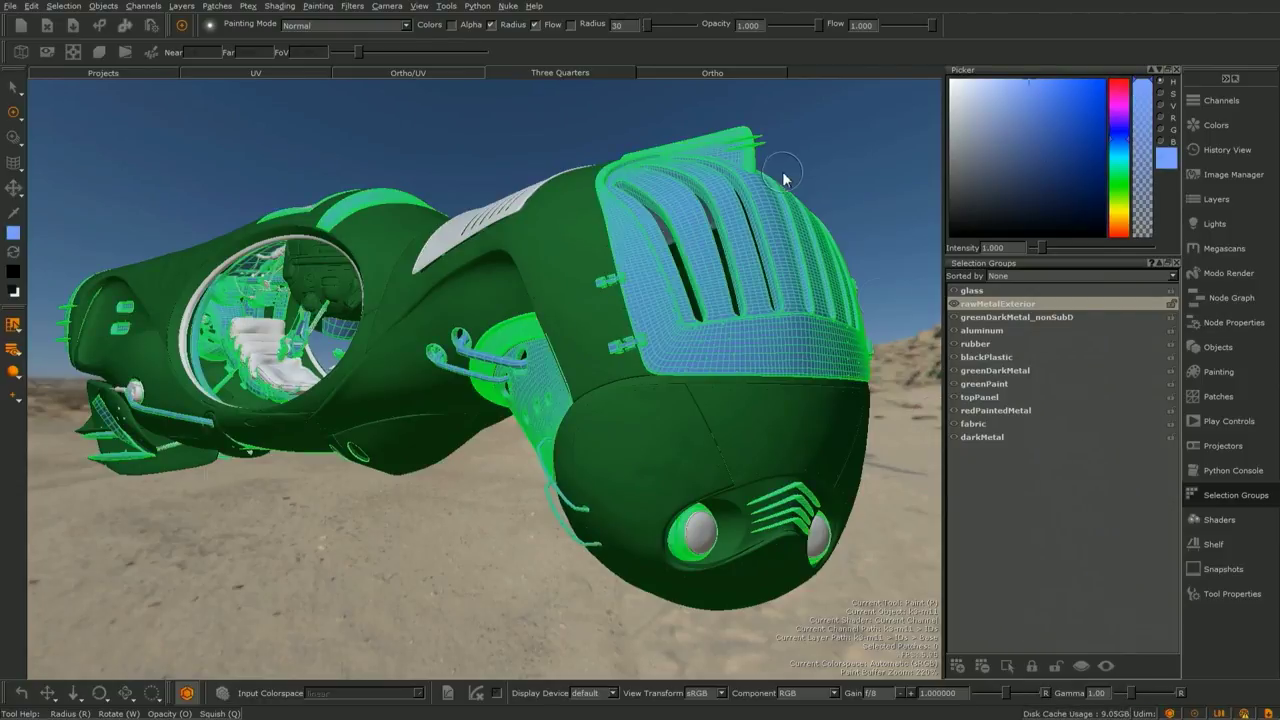
- Give topPanel cyan and fill the fabric seat group with pale yellow
click(980, 397)
click(1125, 150)
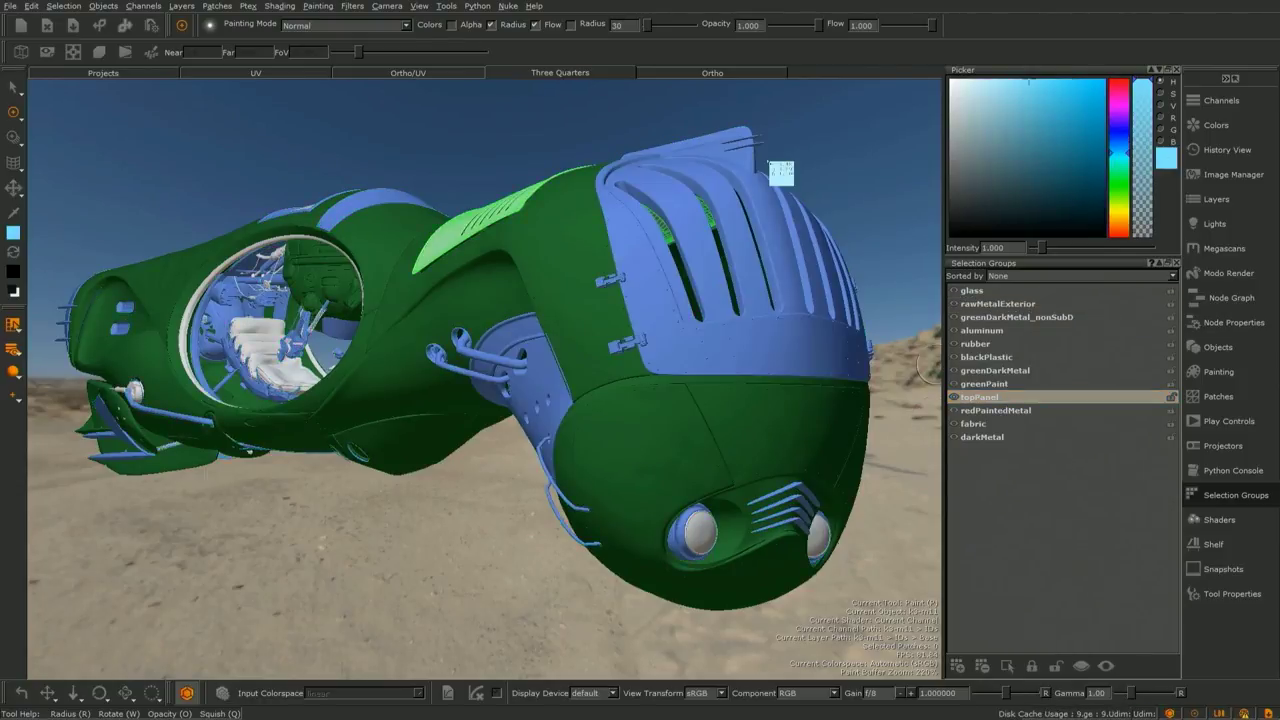
click(1019, 423)
click(1117, 205)
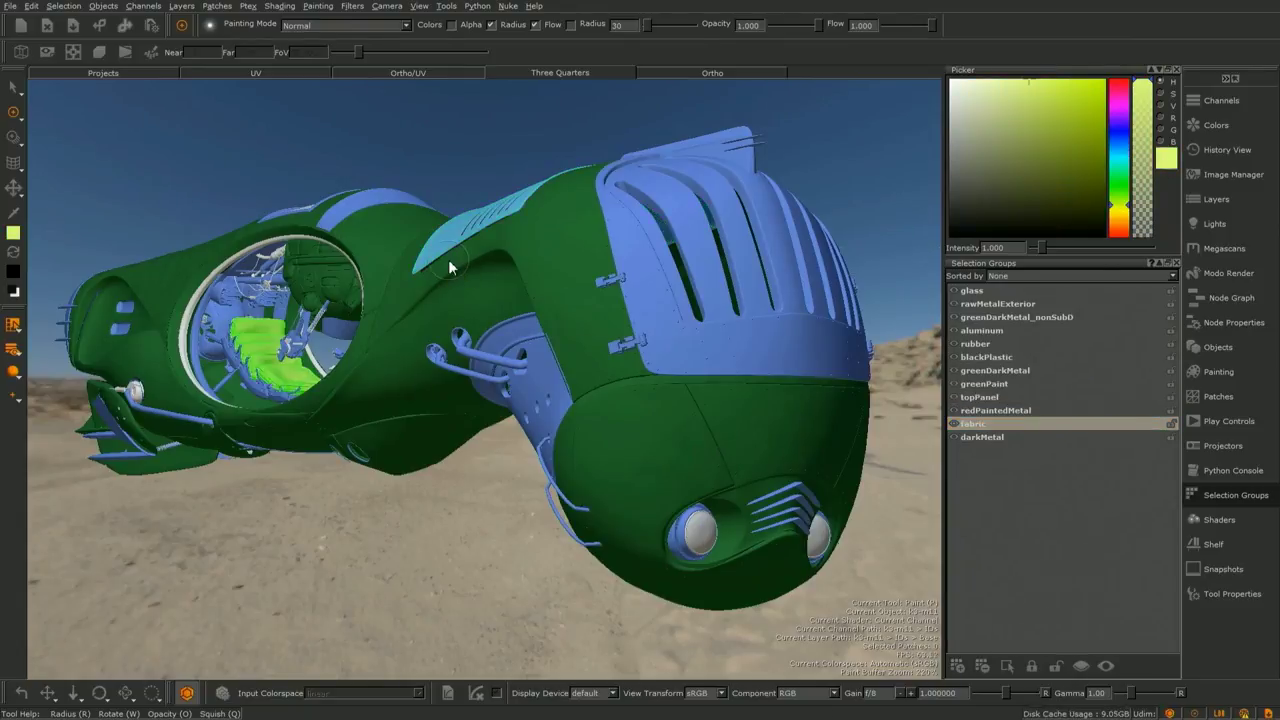
key(ctrl+f)
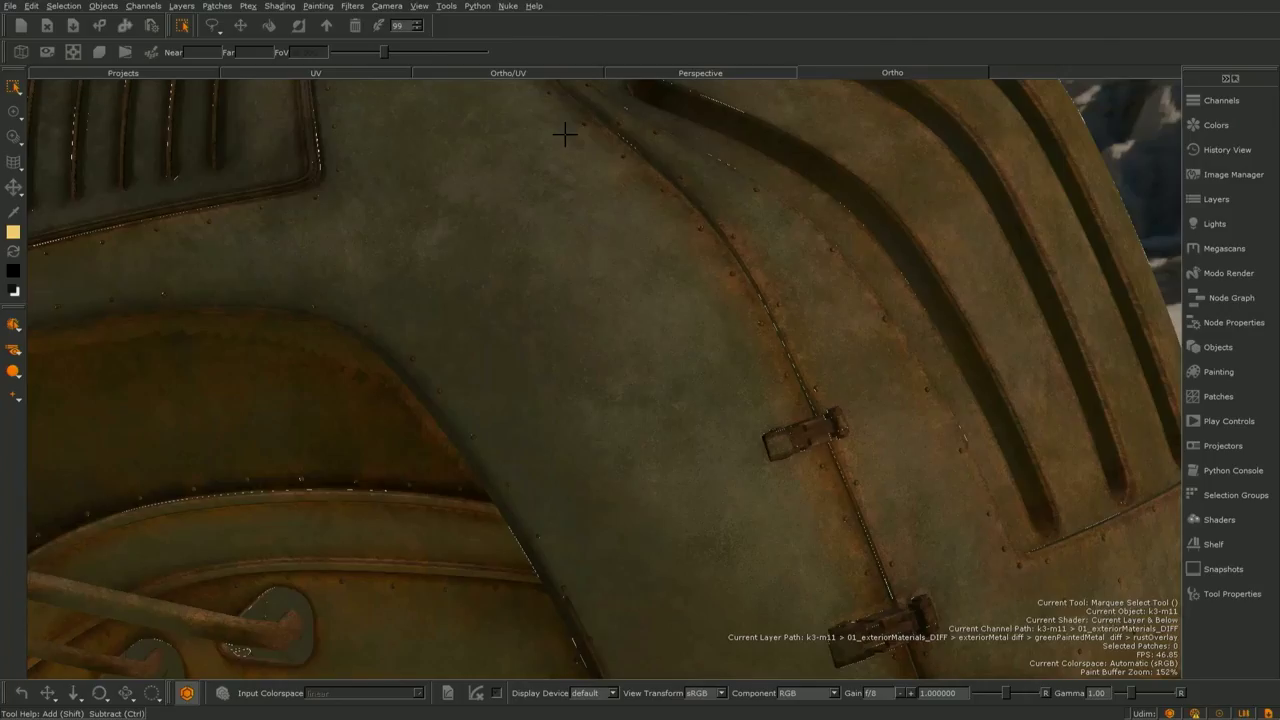
- Lasso an area along the hull seam, drop orange paint into it, and clear the selection
drag(652, 150, 677, 515)
drag(677, 515, 702, 97)
drag(14, 234, 683, 214)
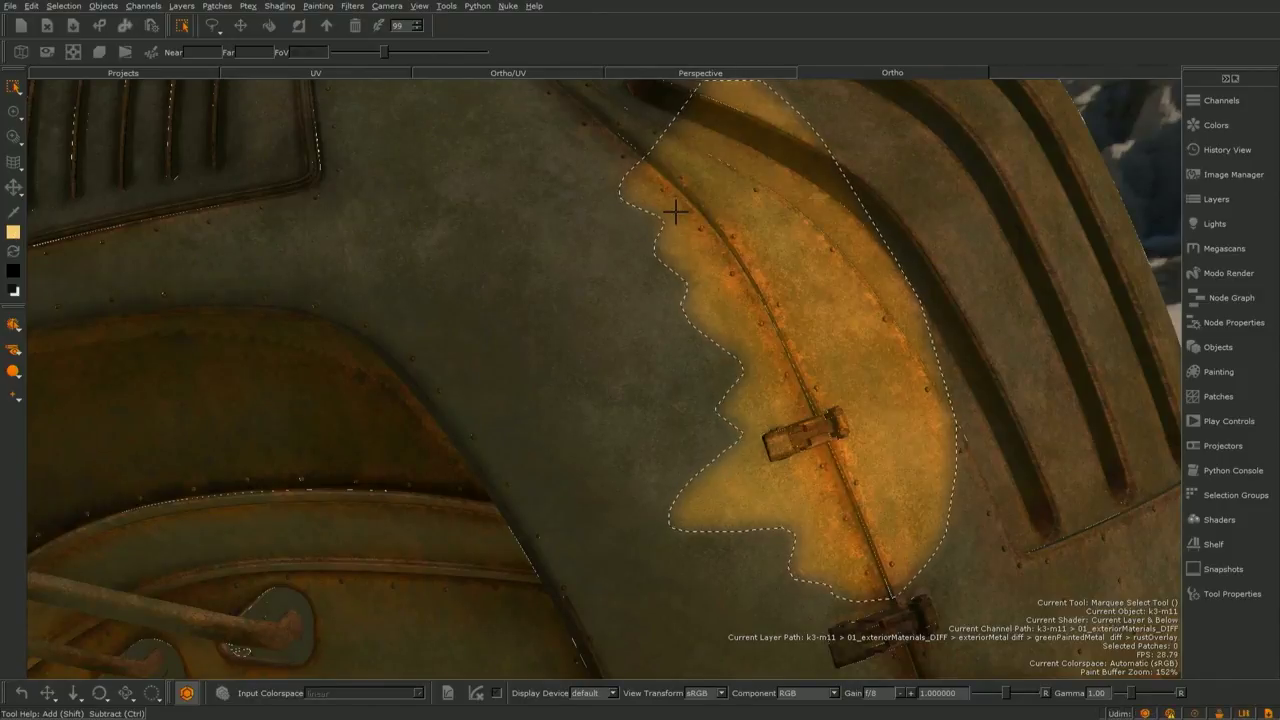
click(355, 26)
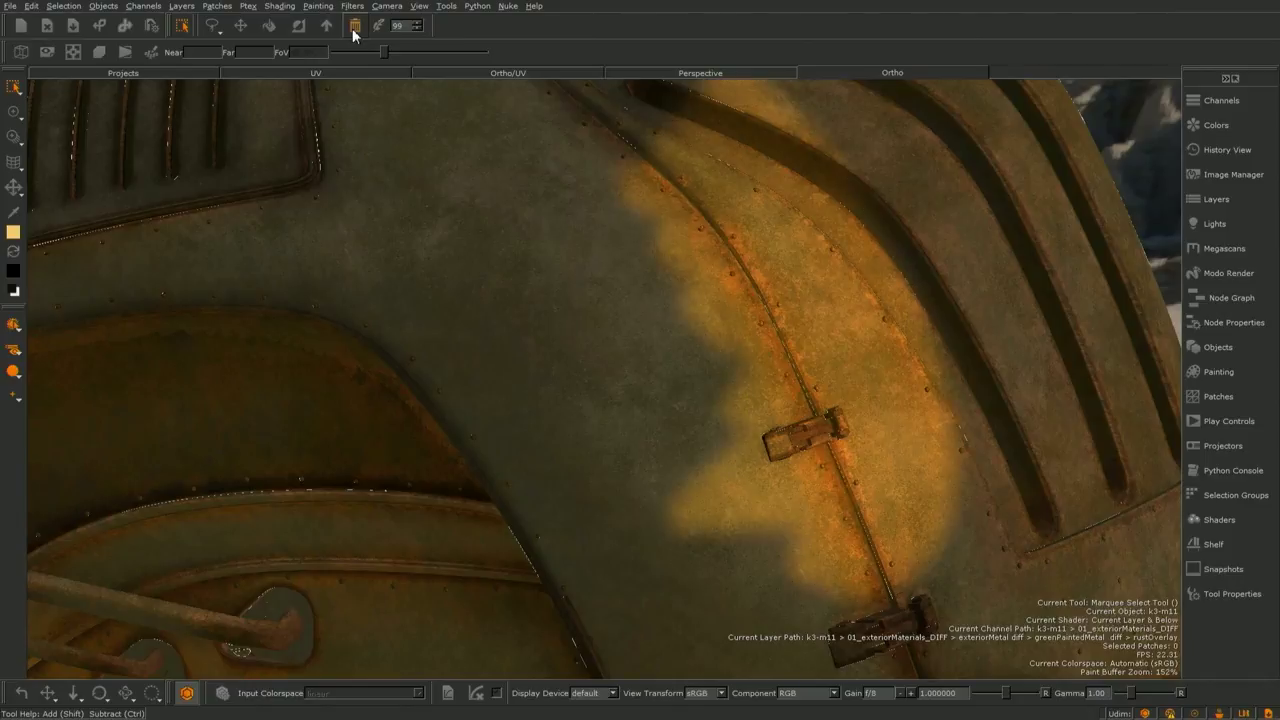
- Outline a rounded hull area, fill it, and clear the selection
mouse_move(568, 236)
mouse_down()
mouse_move(367, 301)
mouse_move(565, 236)
mouse_up()
key(BackSpace)
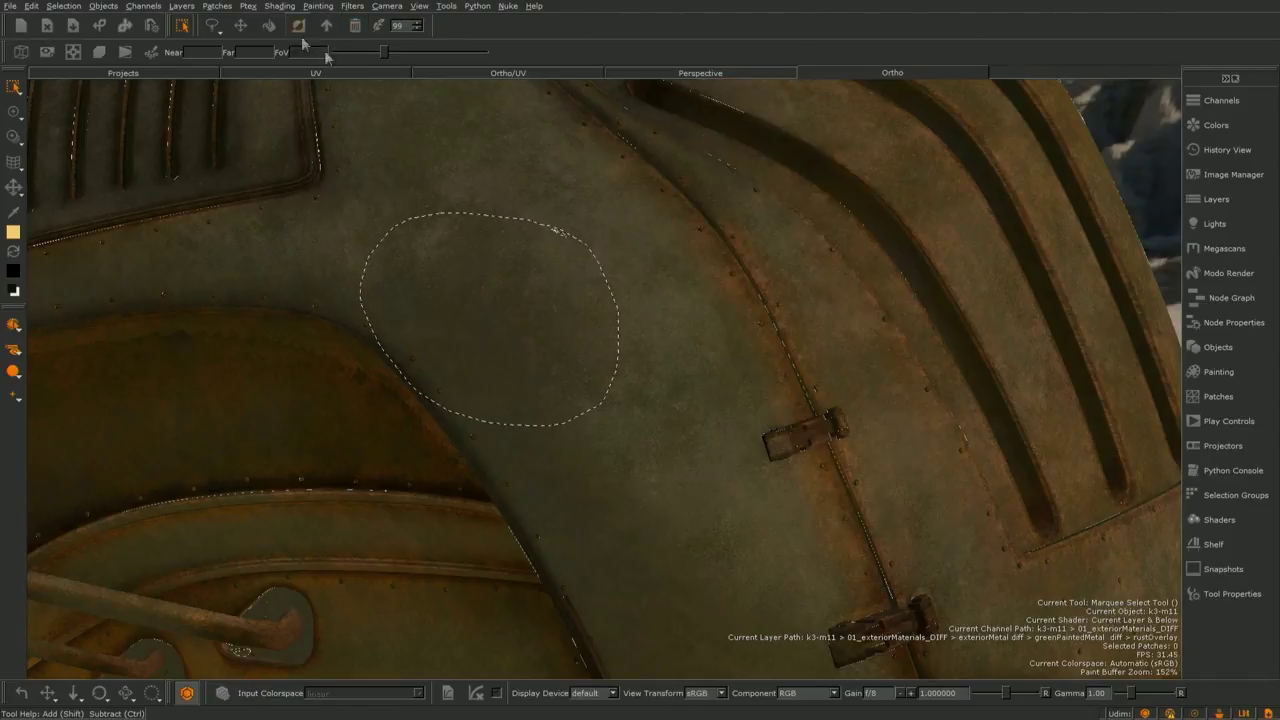
click(270, 28)
click(354, 30)
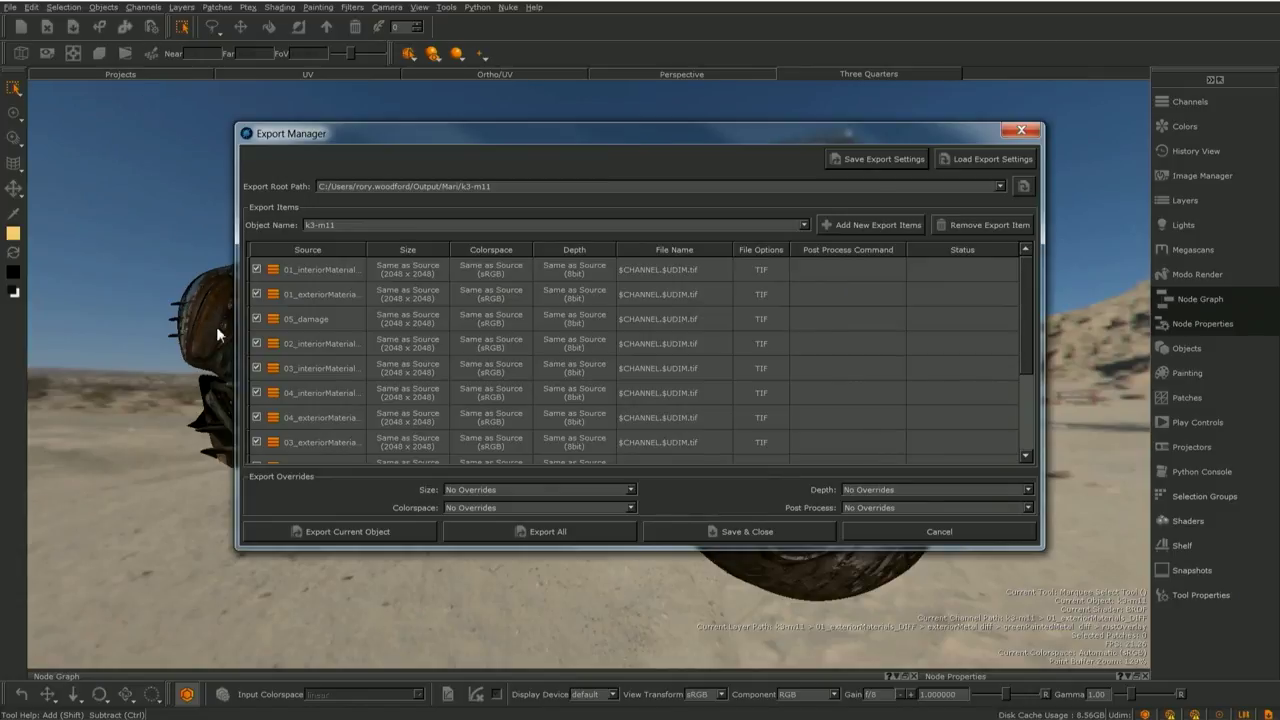
- Widen the Export Manager columns and change main_bump's file extension to tif
drag(240, 352, 120, 352)
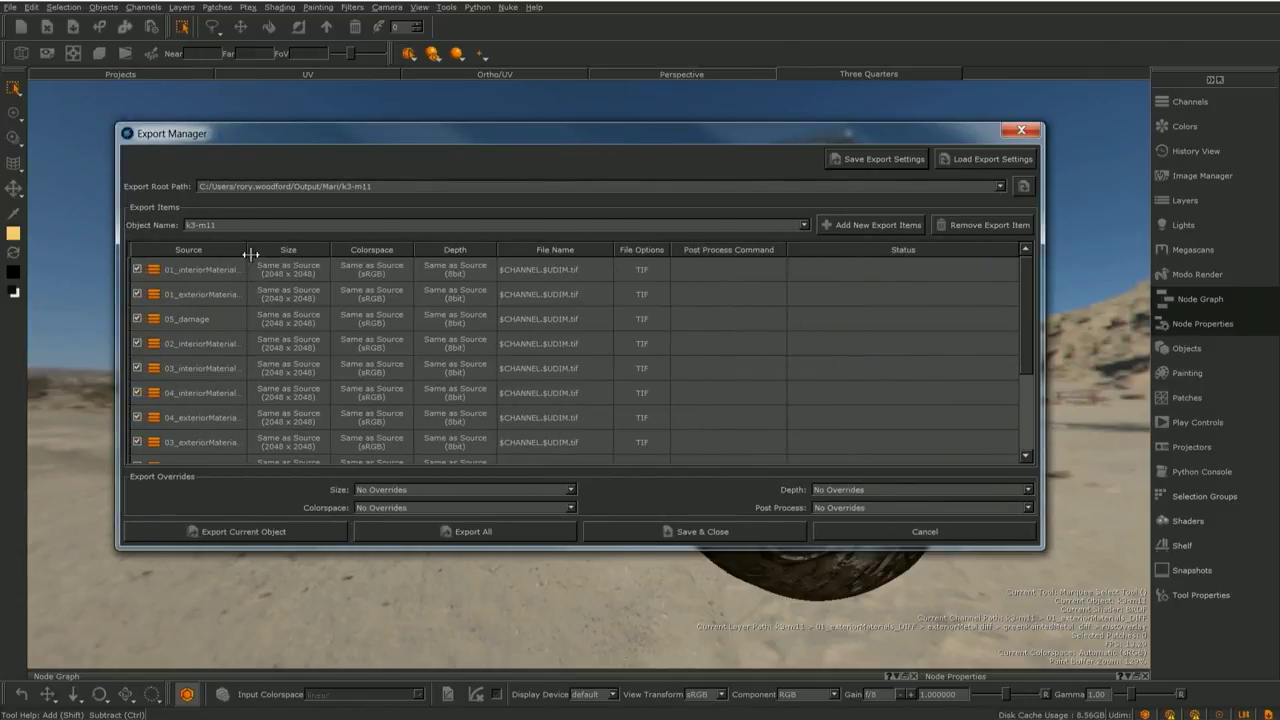
drag(248, 251, 313, 251)
scroll(316, 330, down, 2)
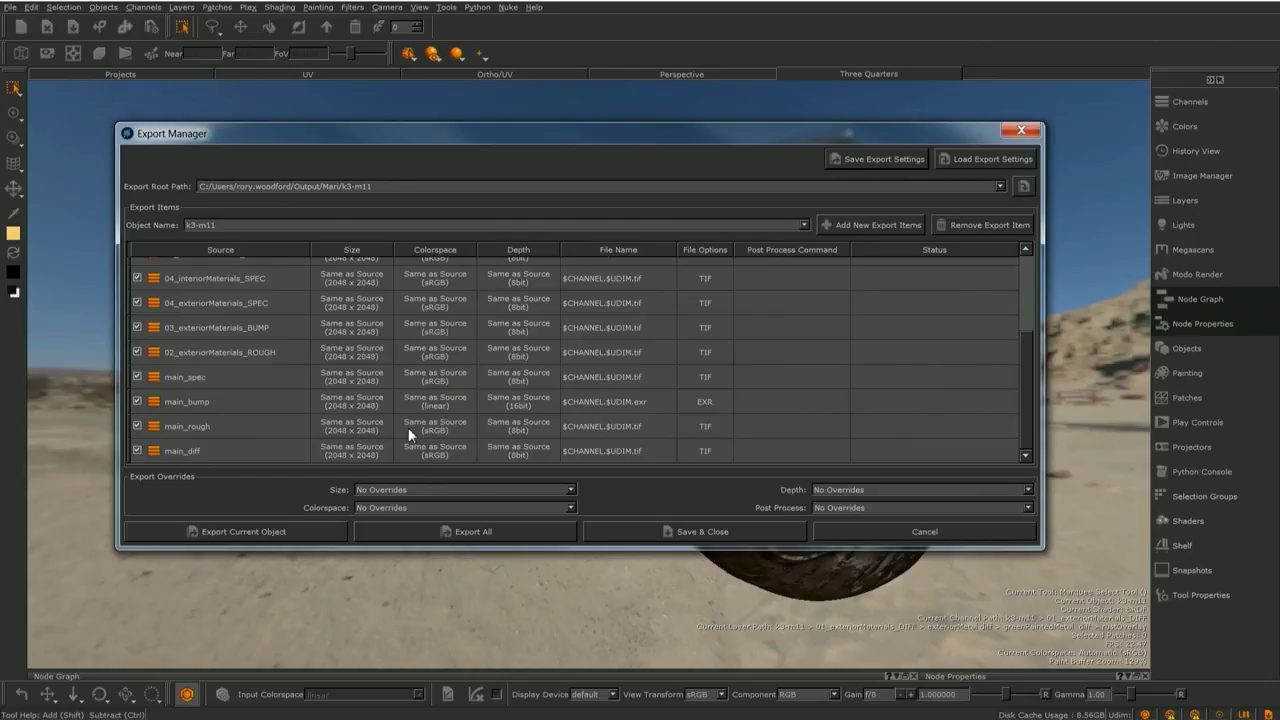
double_click(655, 401)
double_click(655, 401)
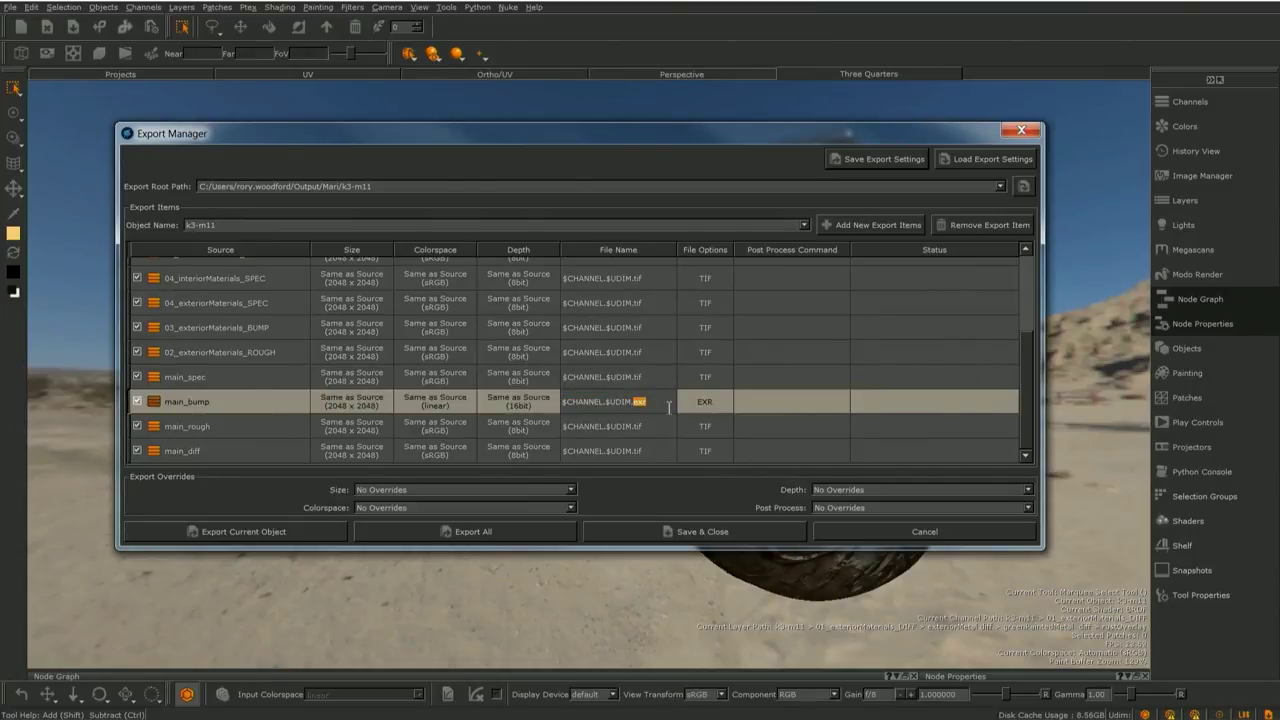
text(tif)
key(Return)
- Select the four main channel items and paste an exr file name onto them
click(495, 355)
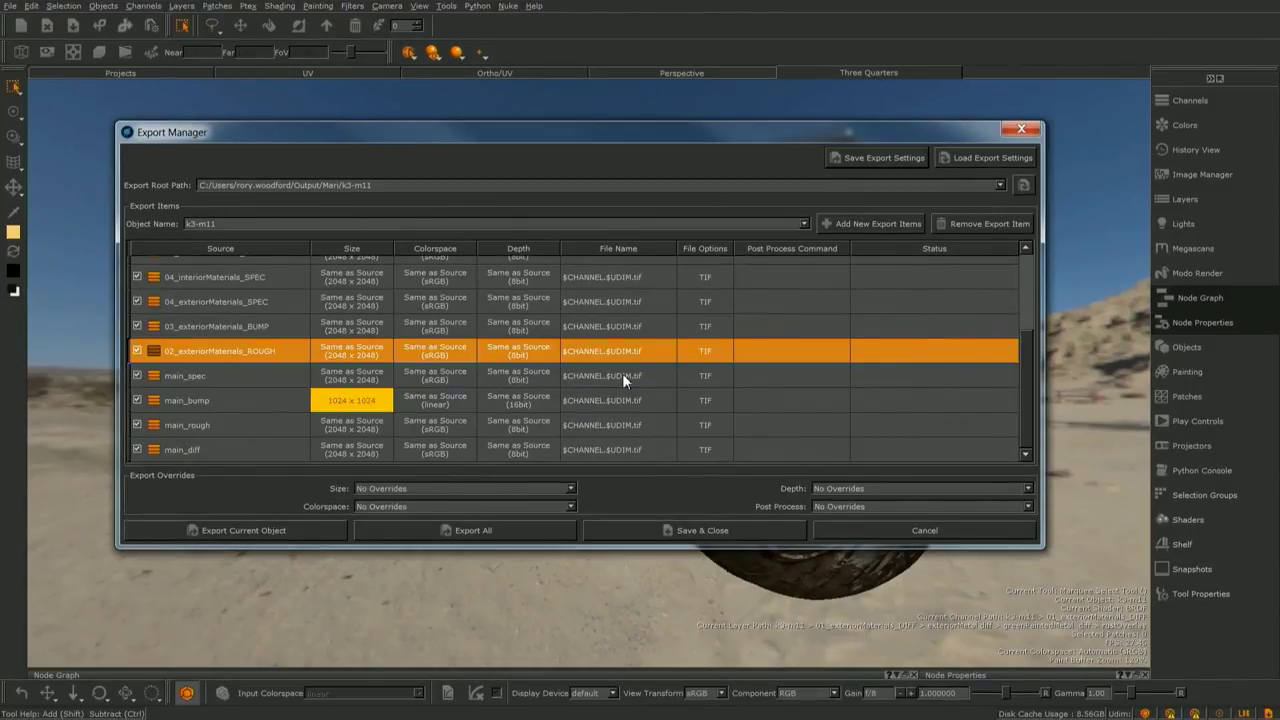
drag(622, 373, 614, 461)
right_click(630, 458)
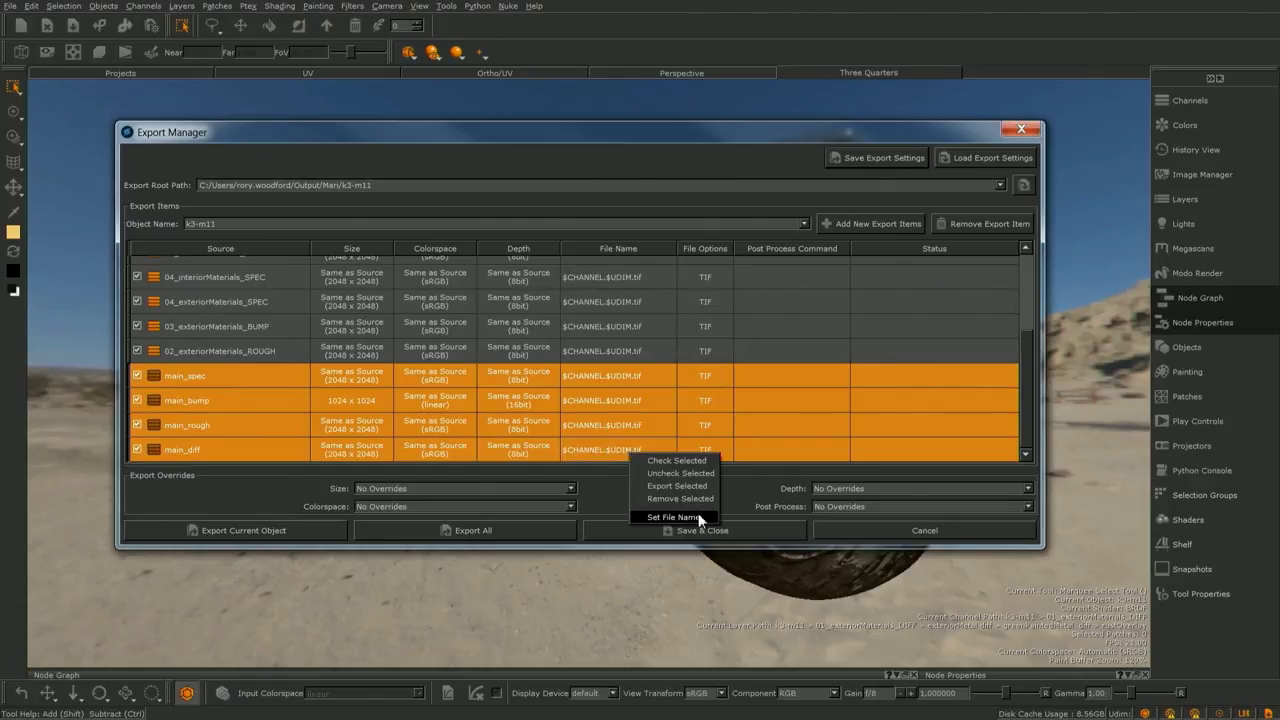
click(698, 513)
key(ctrl+v)
key(Return)
- Set the EXR file options compression to Zip (16 scanlines)
right_click(703, 454)
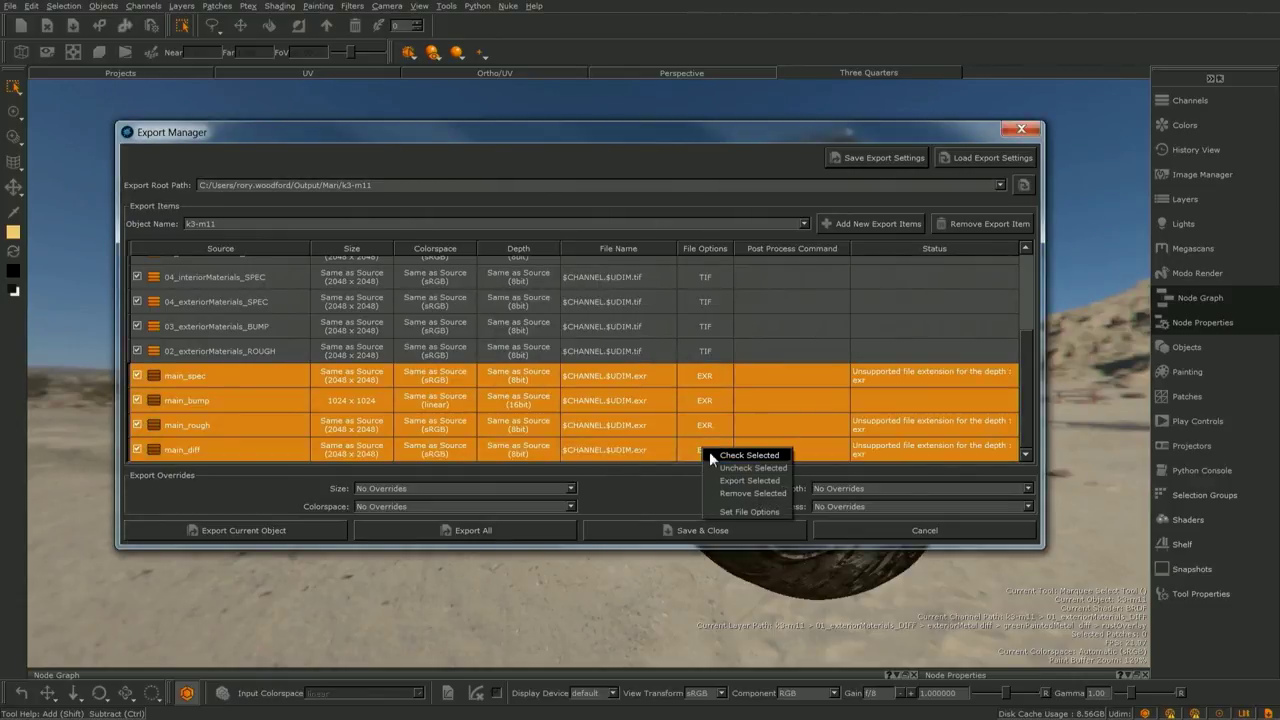
click(742, 509)
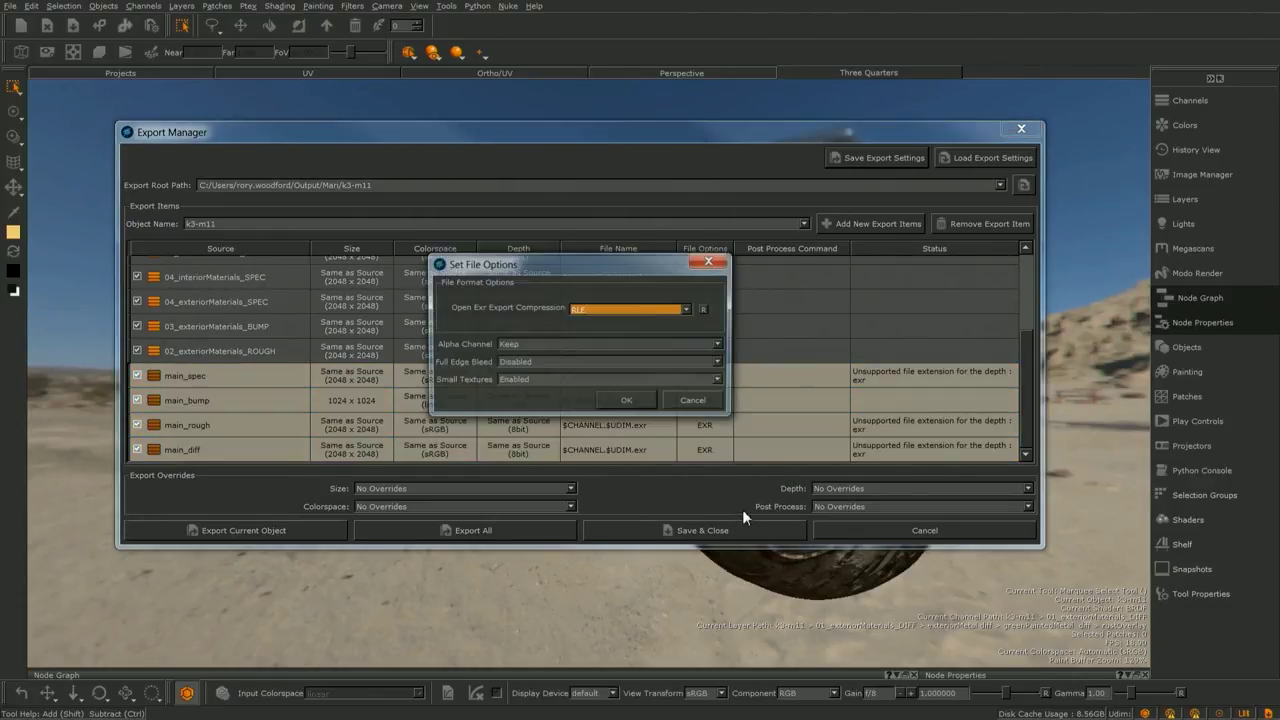
click(649, 314)
click(630, 281)
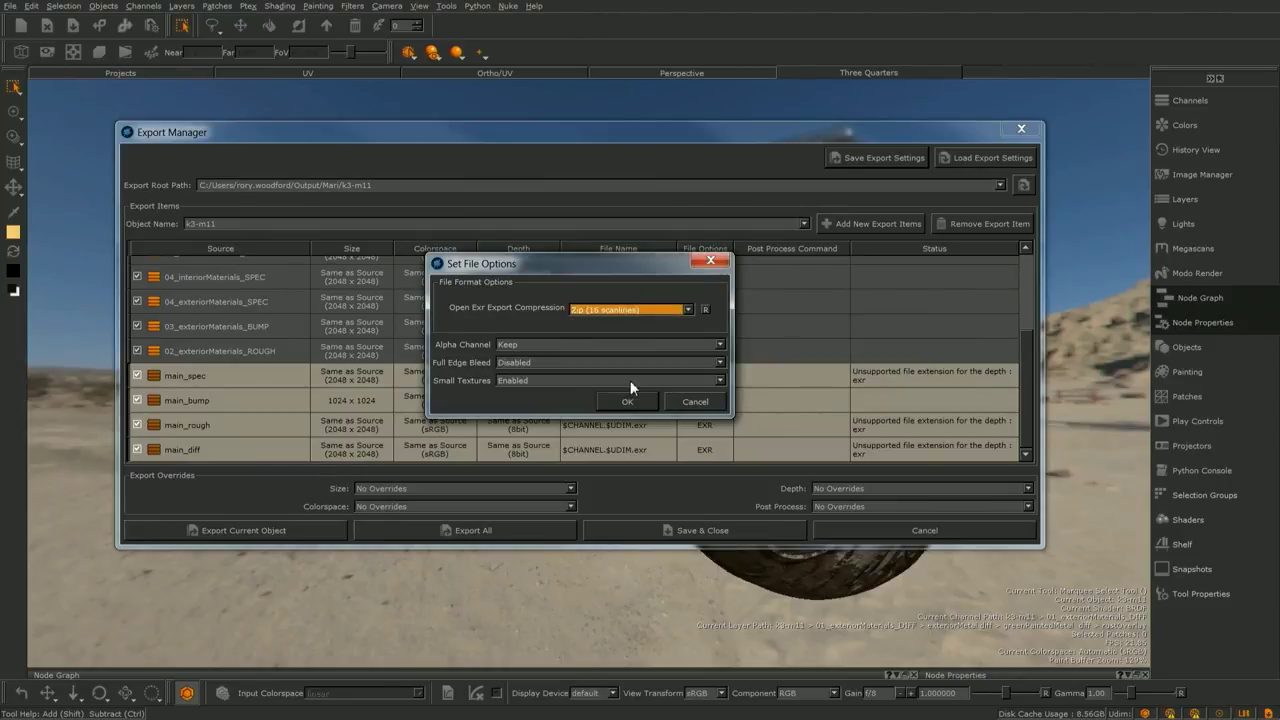
click(627, 401)
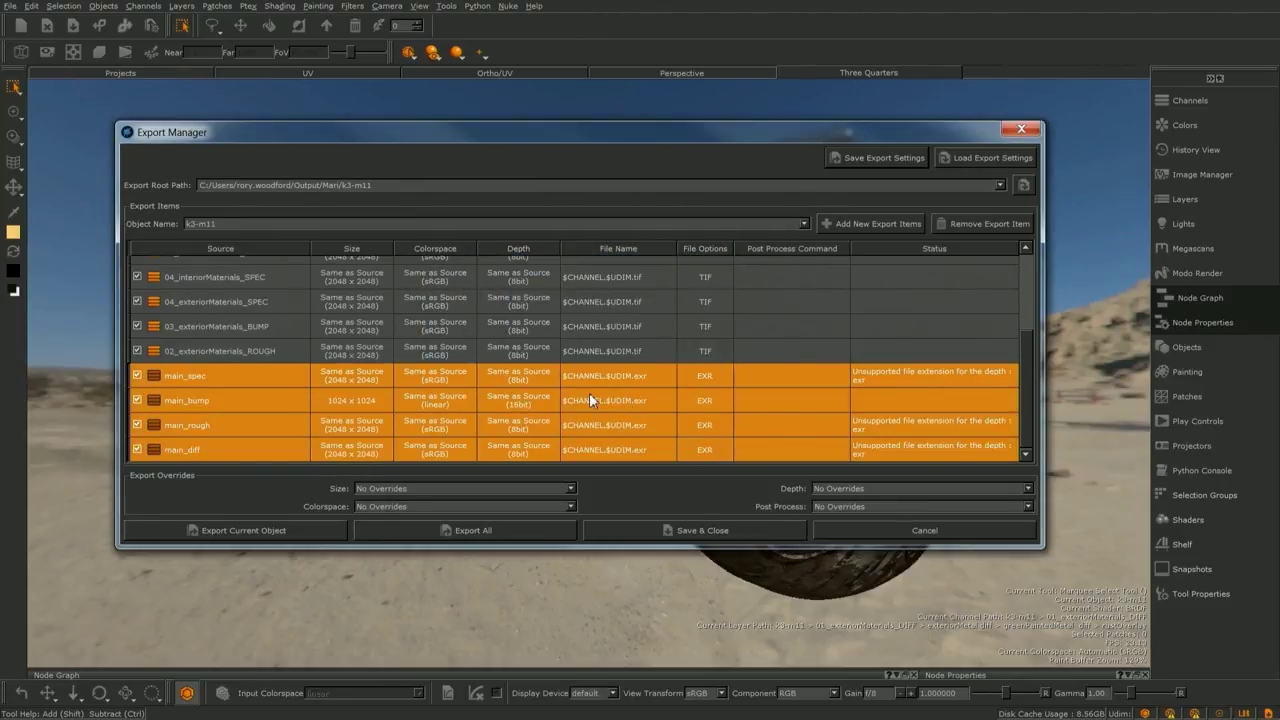
- Try a global 16bit (Half) depth override, then remove it
click(498, 354)
click(898, 488)
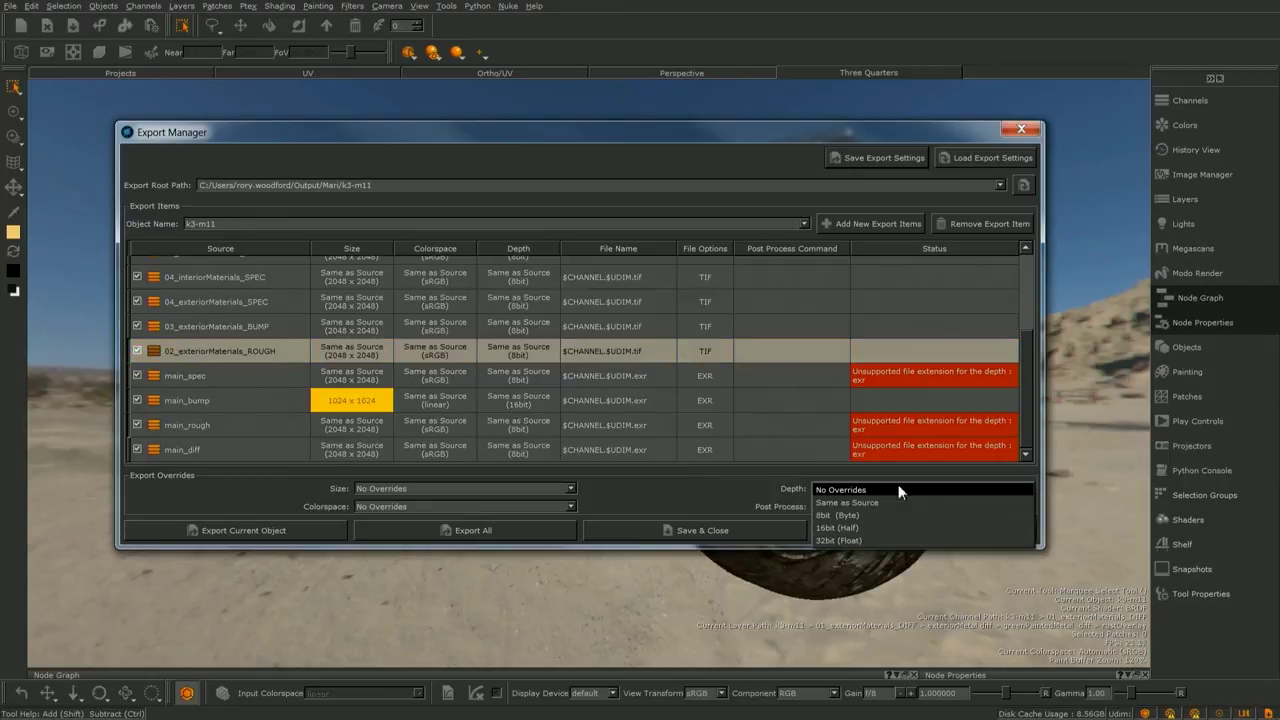
click(859, 525)
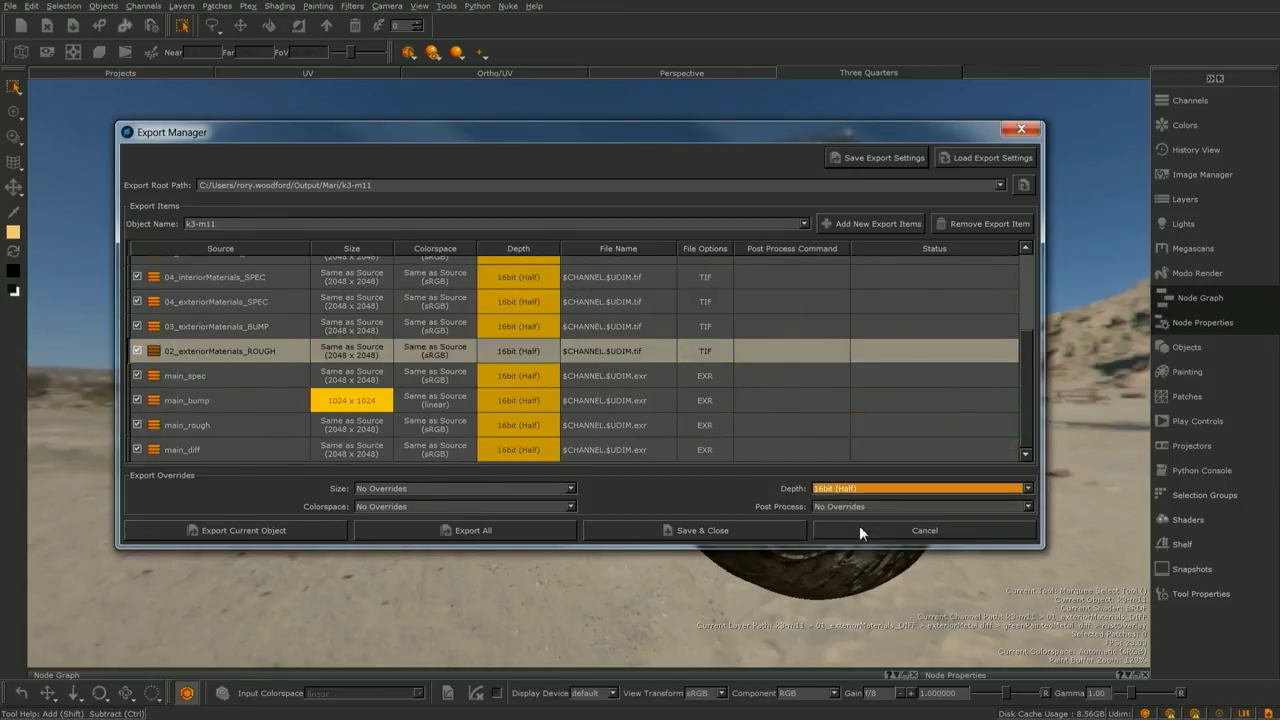
click(850, 489)
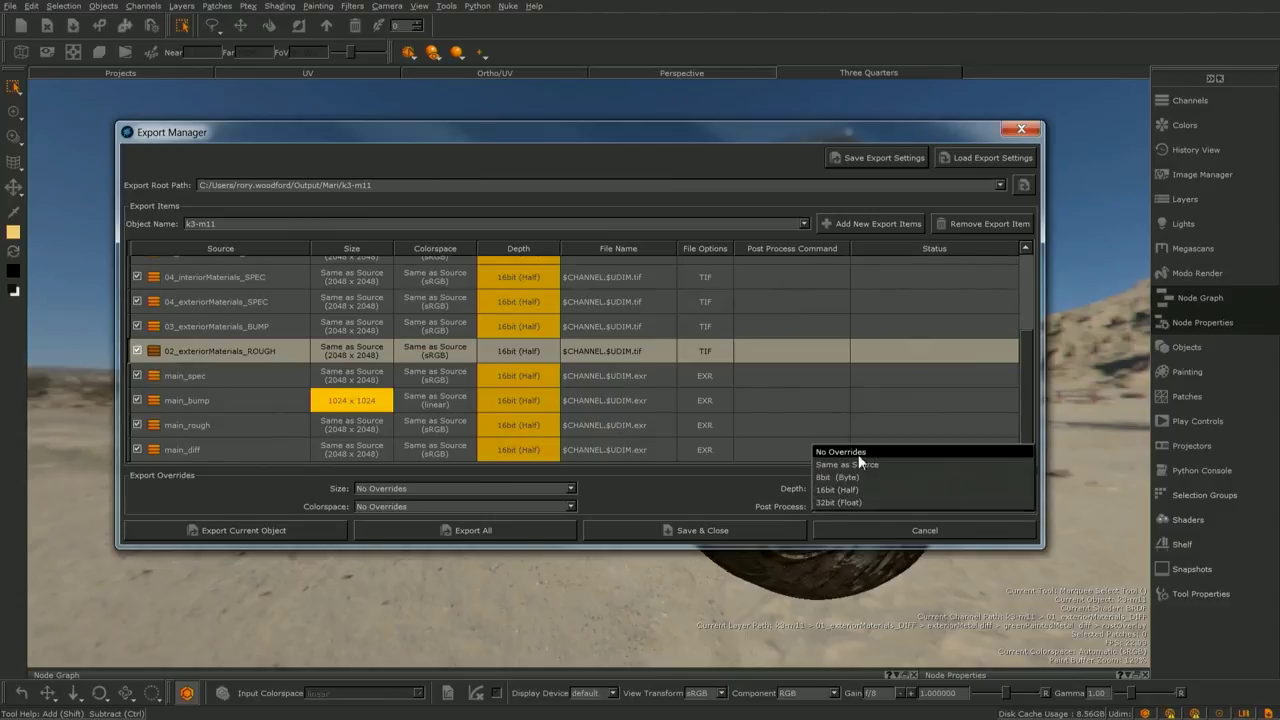
click(845, 454)
- Set the four EXR items, main_spec to main_diff, to 16bit (Half) depth
drag(829, 454, 530, 381)
double_click(530, 381)
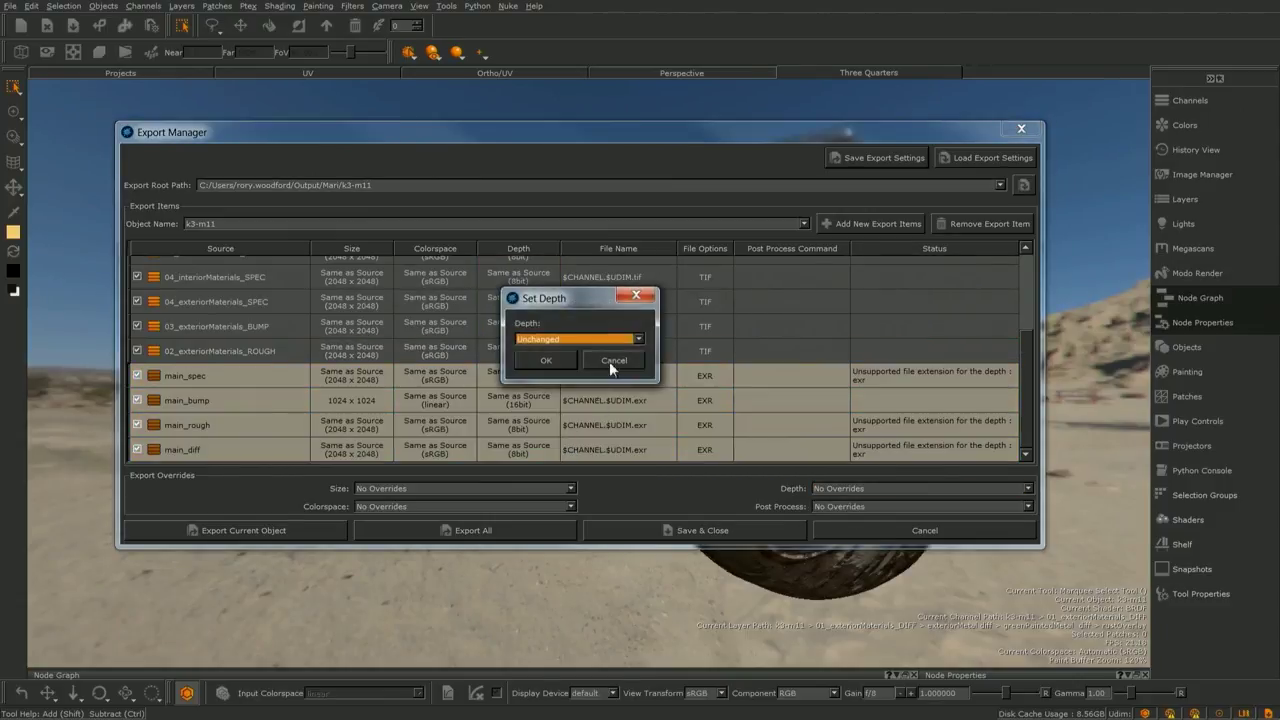
click(558, 379)
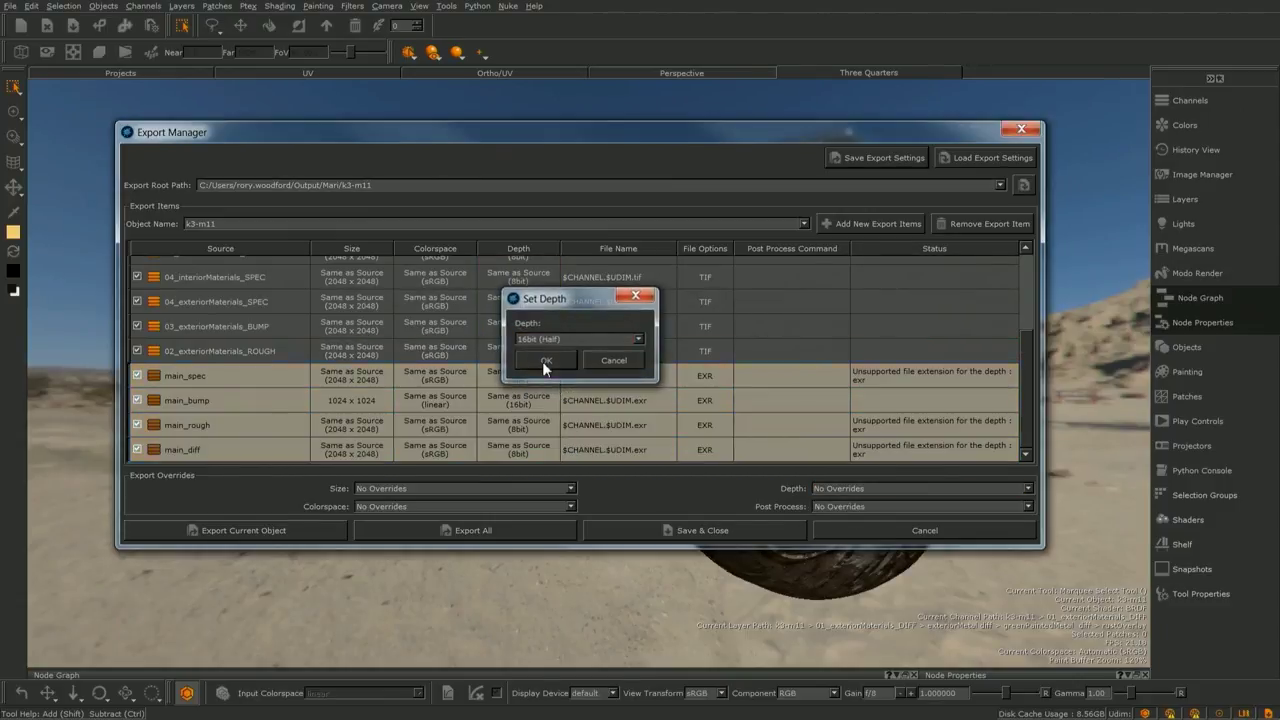
click(542, 361)
click(591, 425)
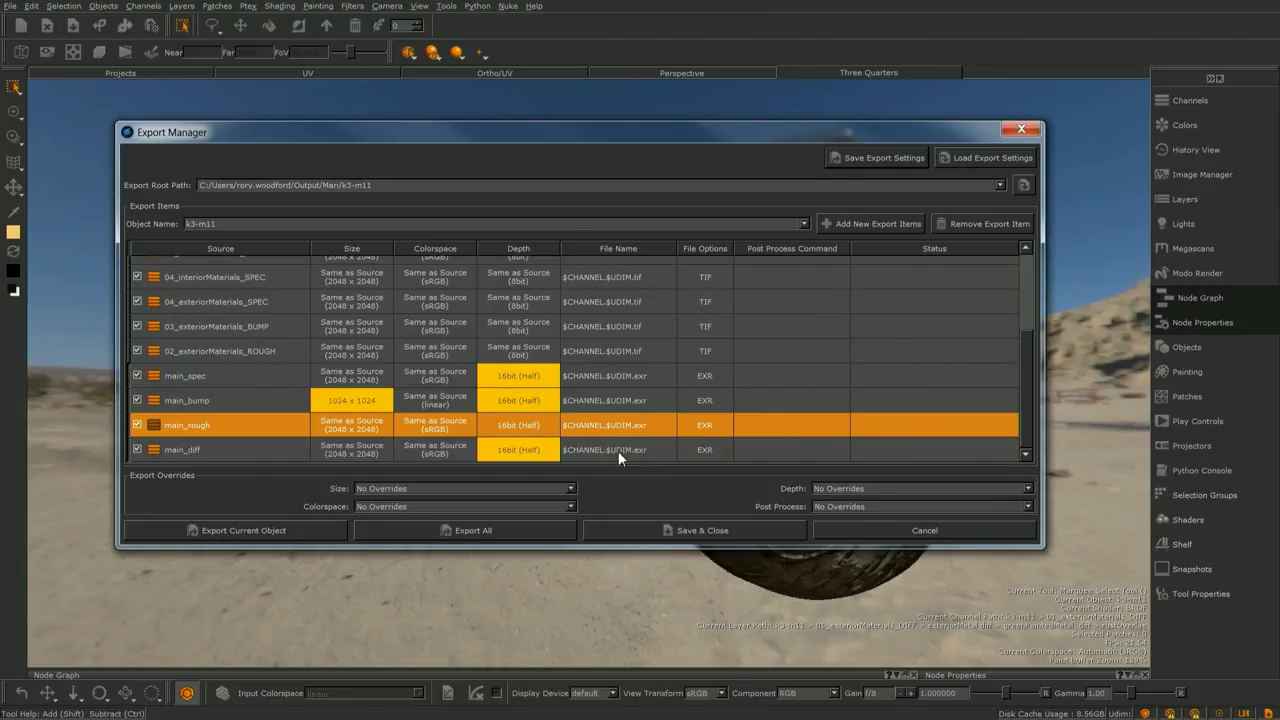
click(618, 451)
- Add a new main_diff channel export item
click(874, 226)
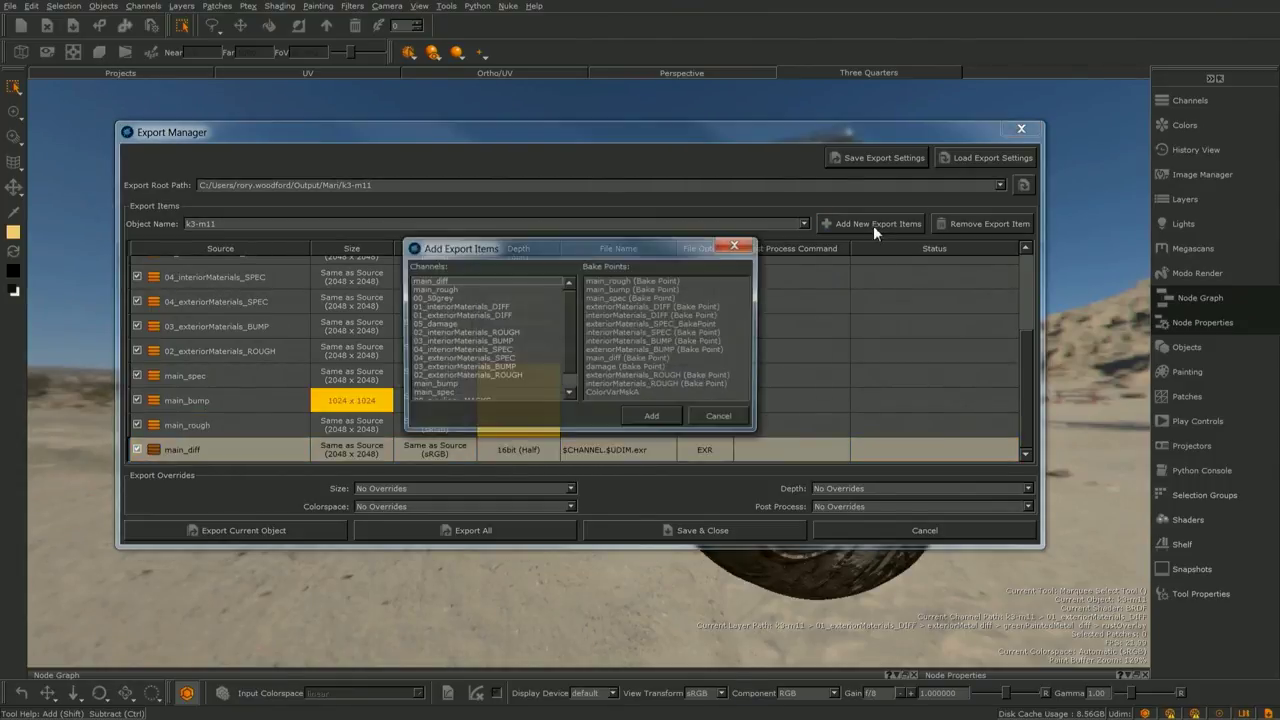
click(506, 283)
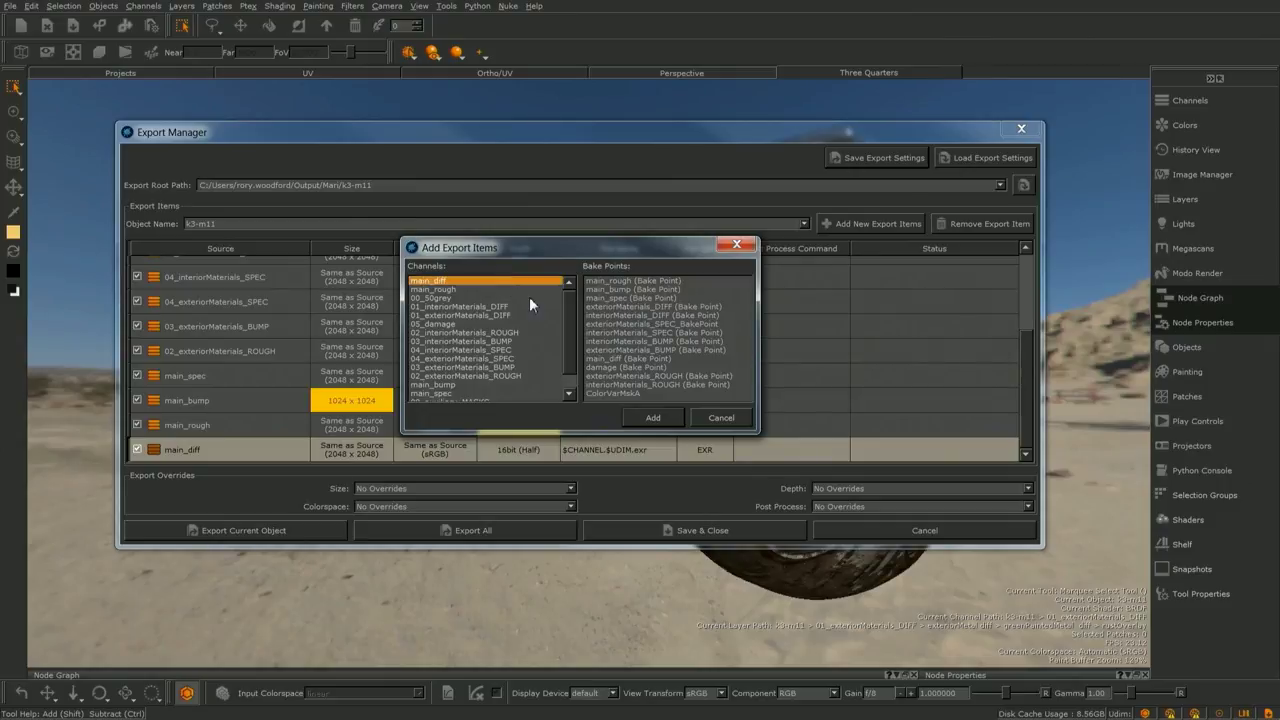
click(650, 418)
click(387, 440)
- Prefix the new item's file name with proxy/ and set its size to 512 x 512
scroll(387, 440, down, 1)
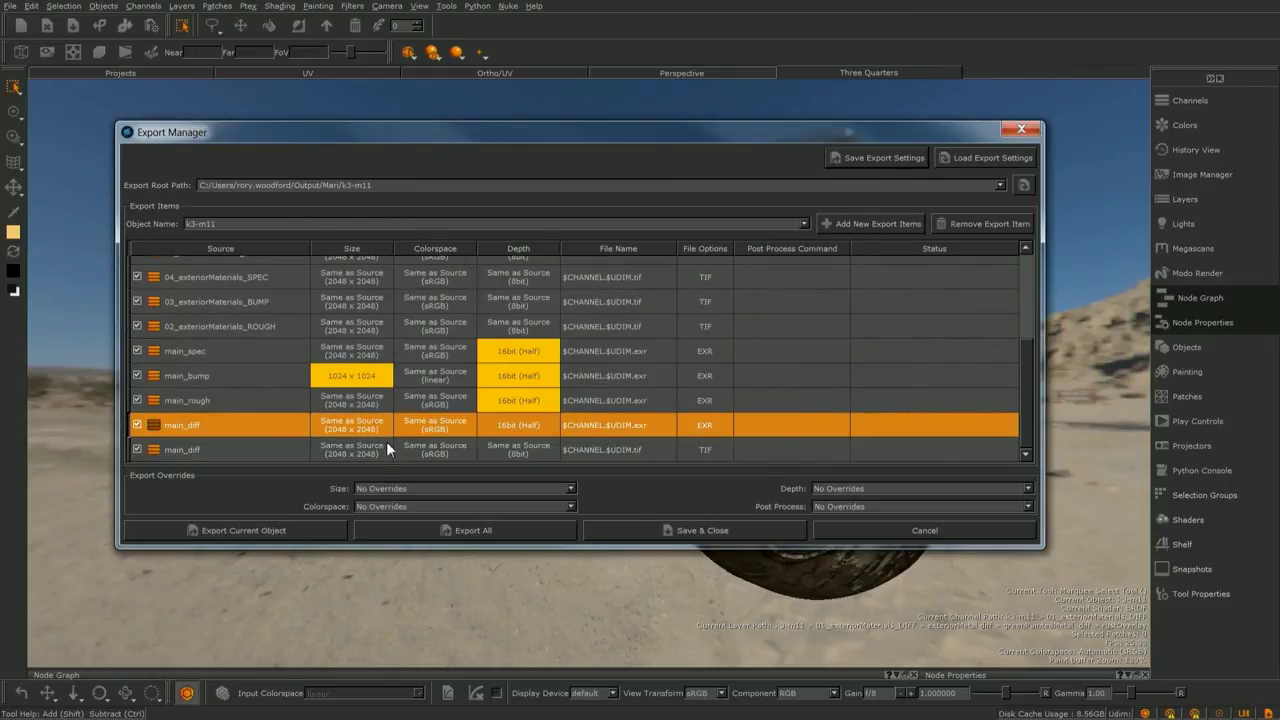
double_click(581, 447)
key(Home)
text(pr)
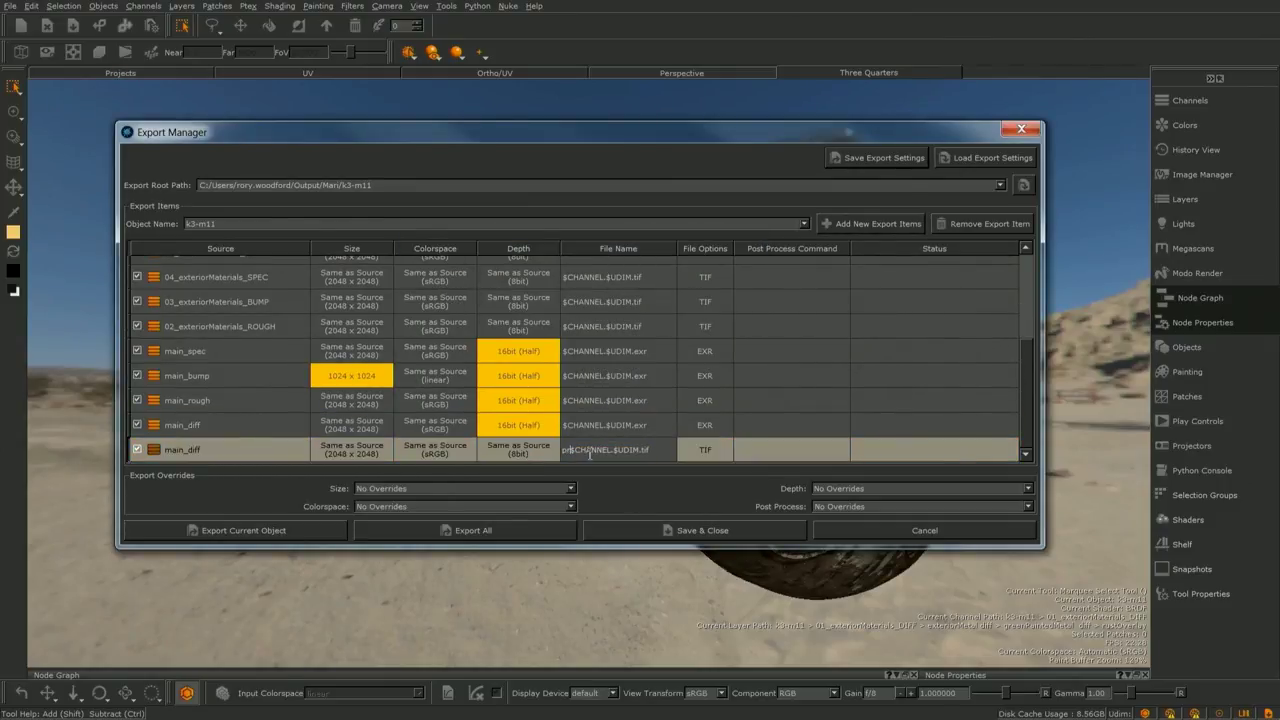
text(oxy/)
click(357, 452)
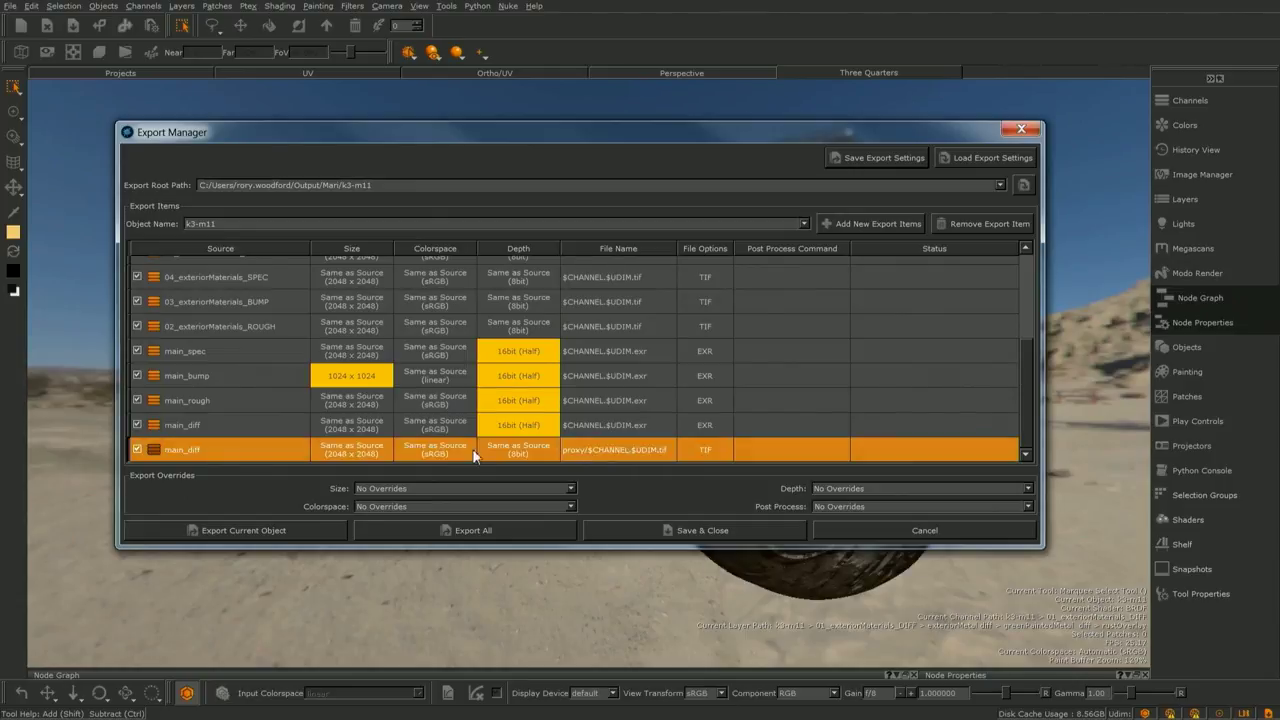
click(357, 452)
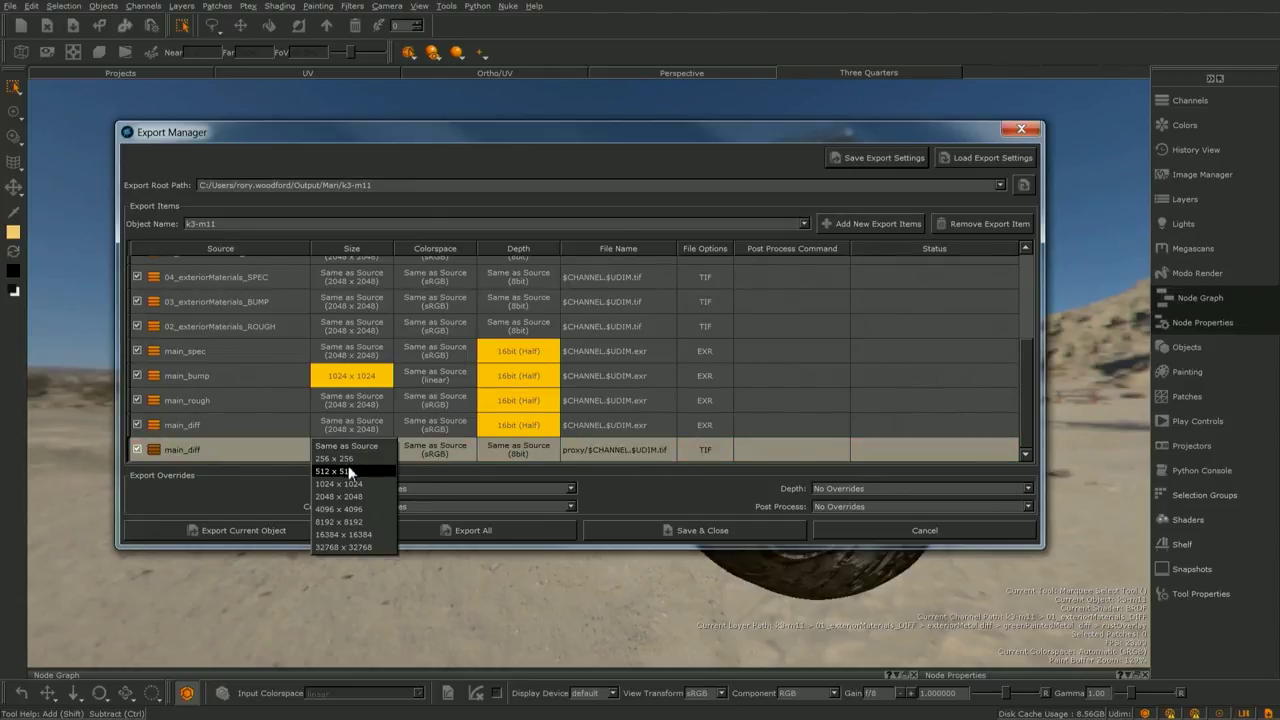
click(350, 472)
click(666, 422)
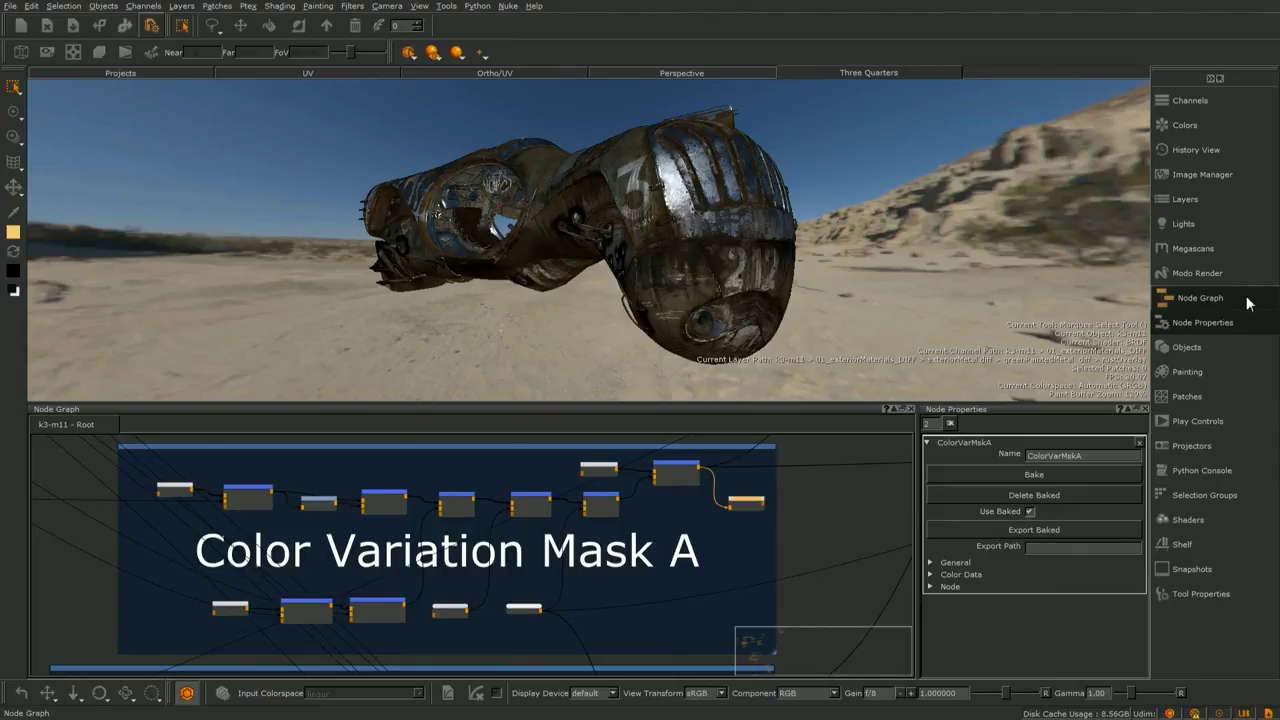
- Collapse the Node Graph and add the ColorVarMskA bake point as an export item
click(1165, 298)
click(150, 25)
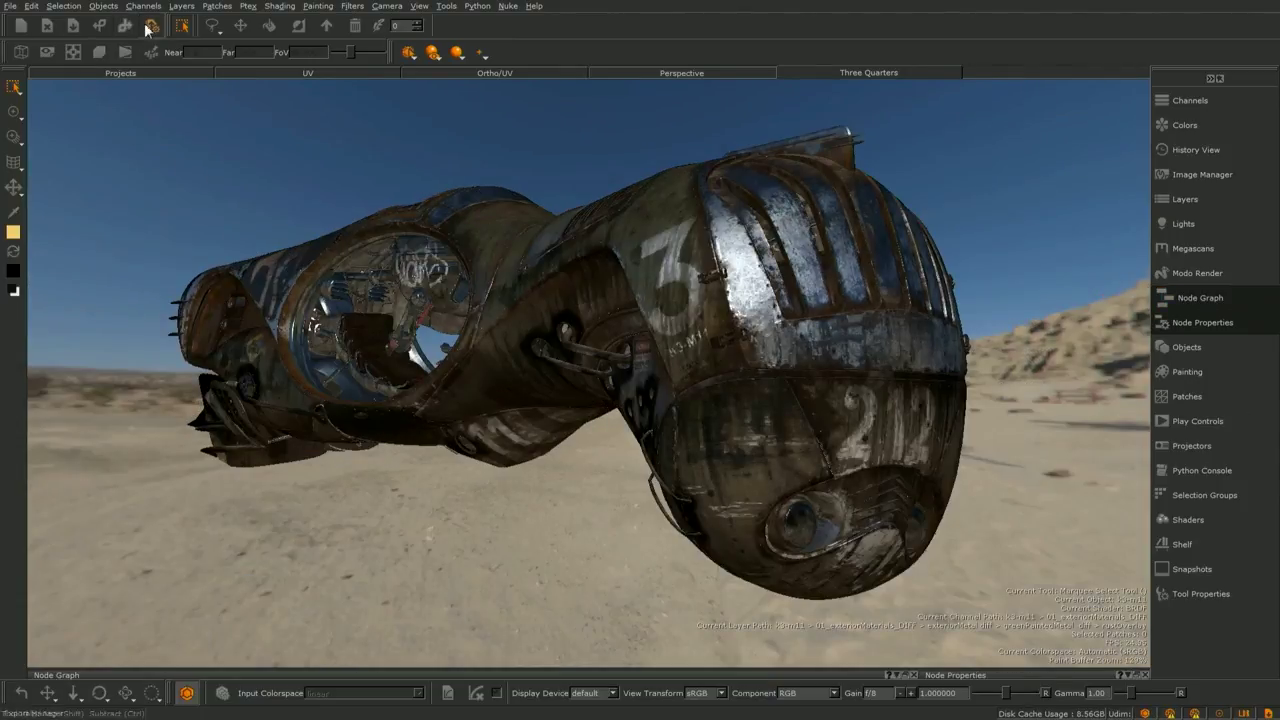
click(905, 226)
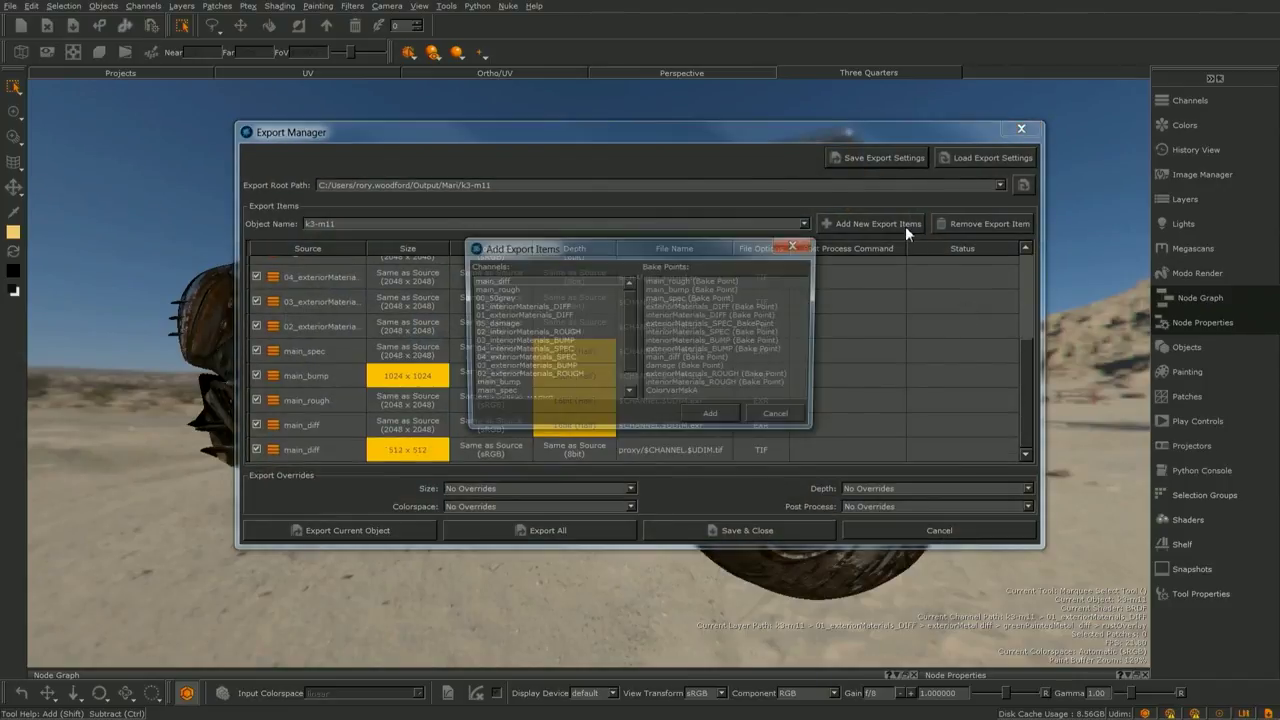
click(678, 394)
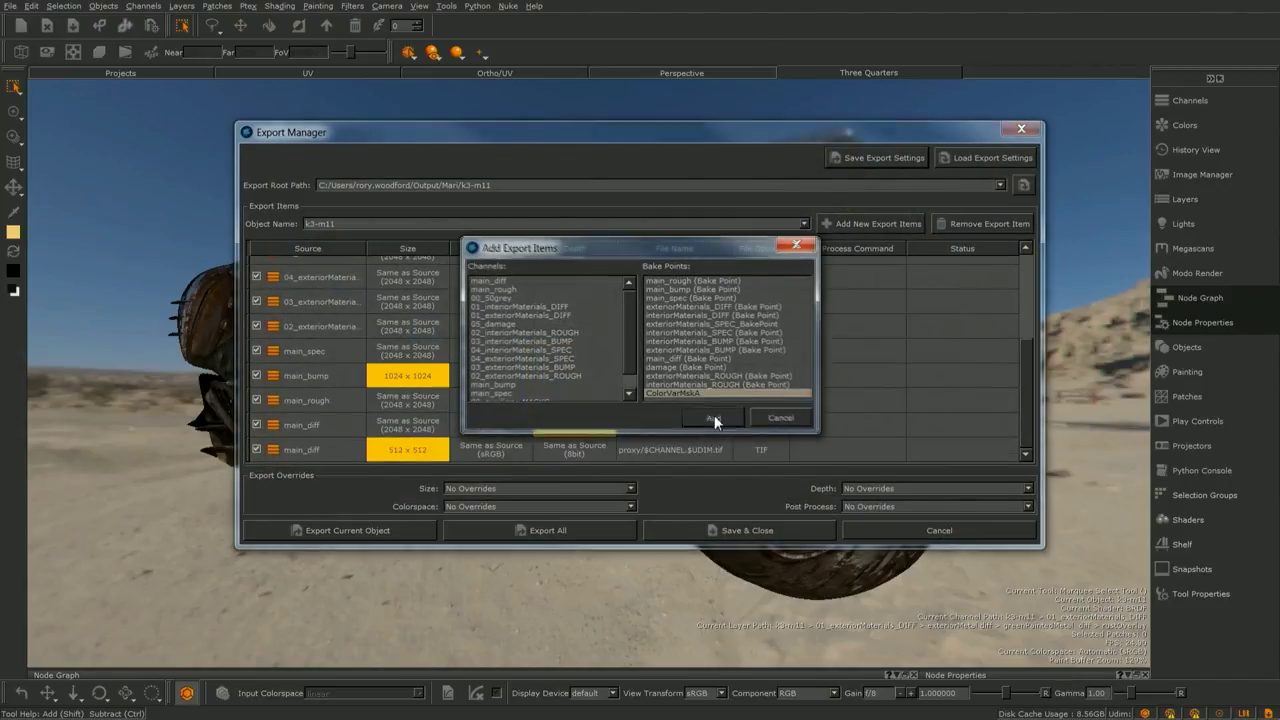
click(713, 417)
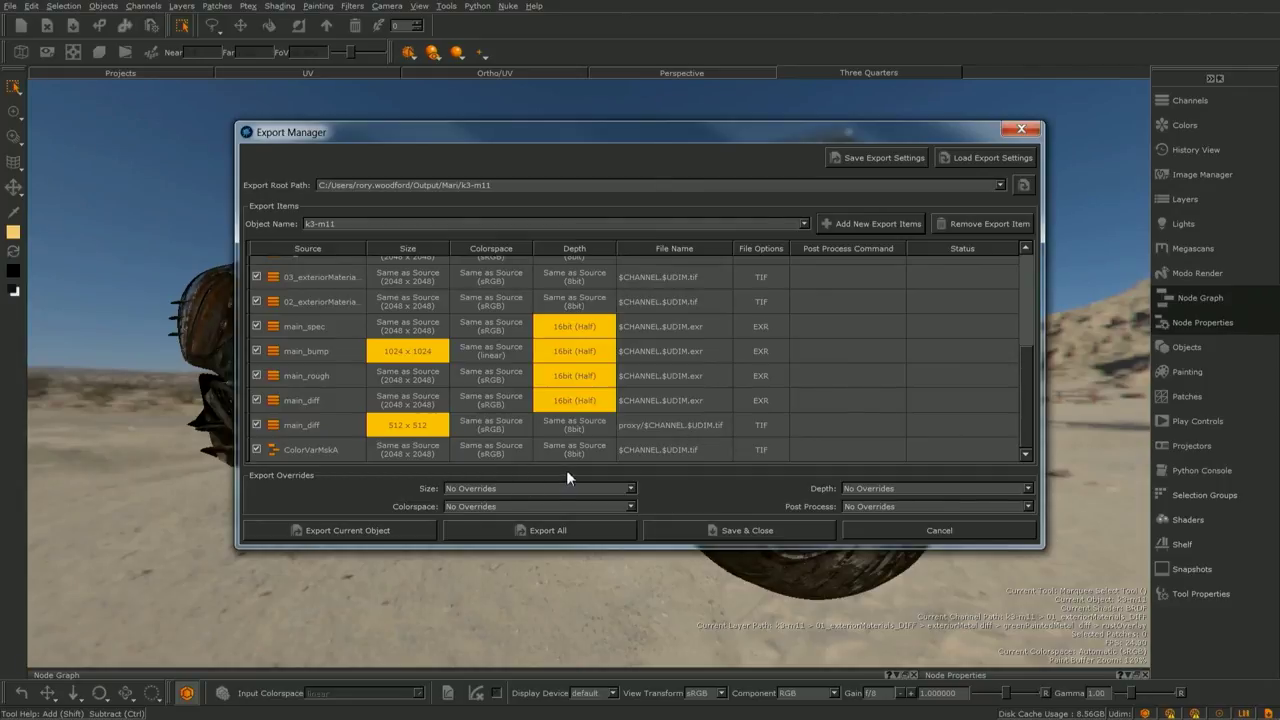
- Select all export items from the context menu, then narrow the selection to one item
click(323, 302)
scroll(353, 311, up, 2)
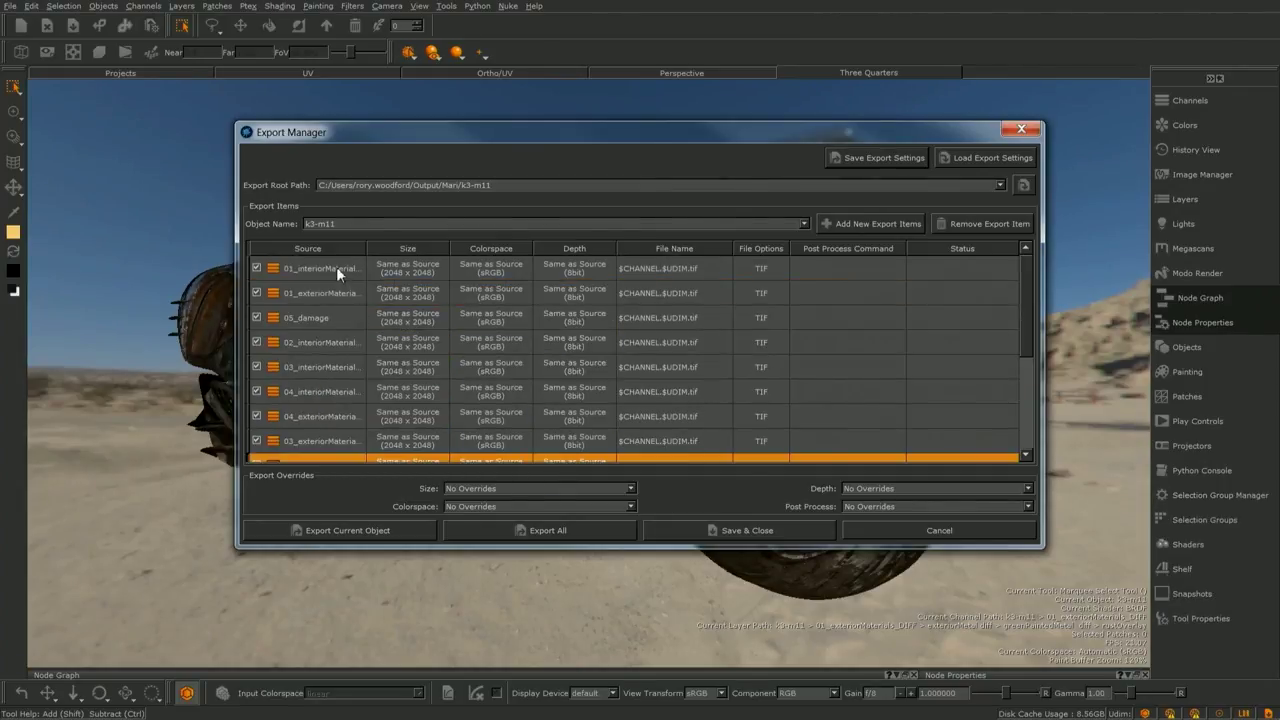
shift+click(336, 266)
right_click(330, 272)
click(362, 290)
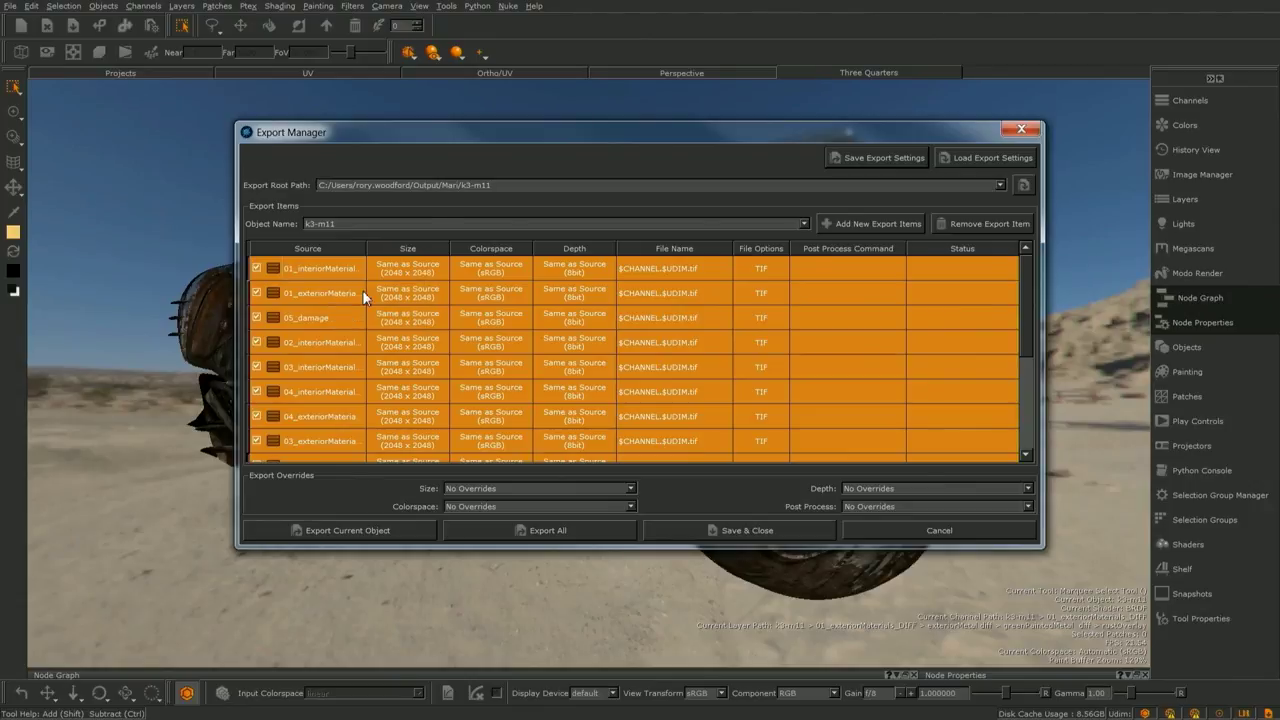
click(428, 348)
scroll(488, 348, down, 5)
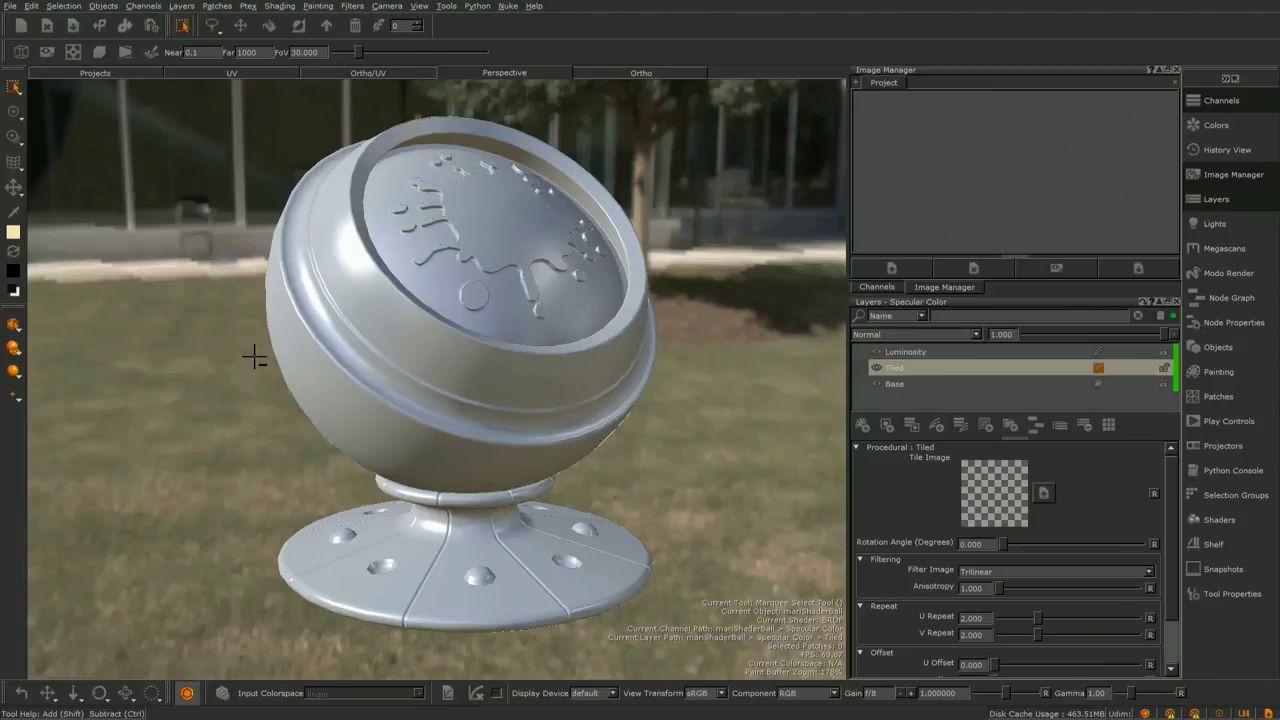
- Filter Megascans by 'ground' and load a concrete ground material into the project
click(1264, 251)
drag(790, 256, 789, 265)
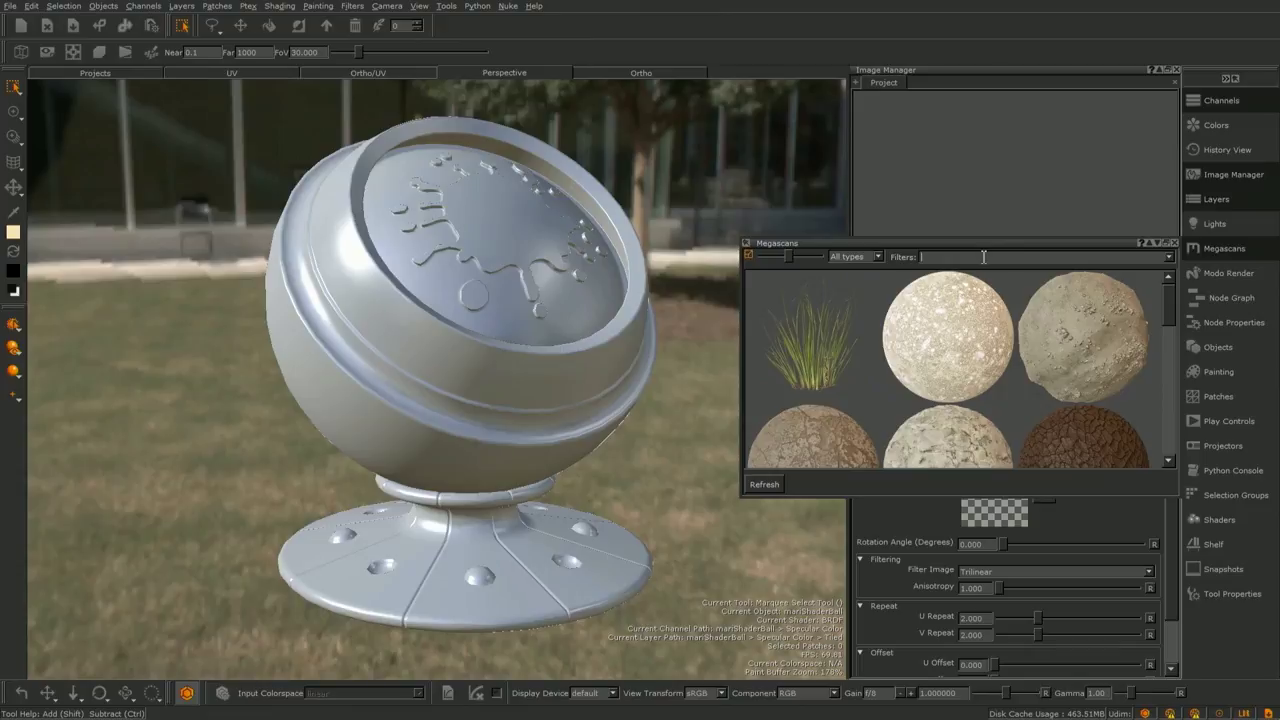
text(ground)
key(Return)
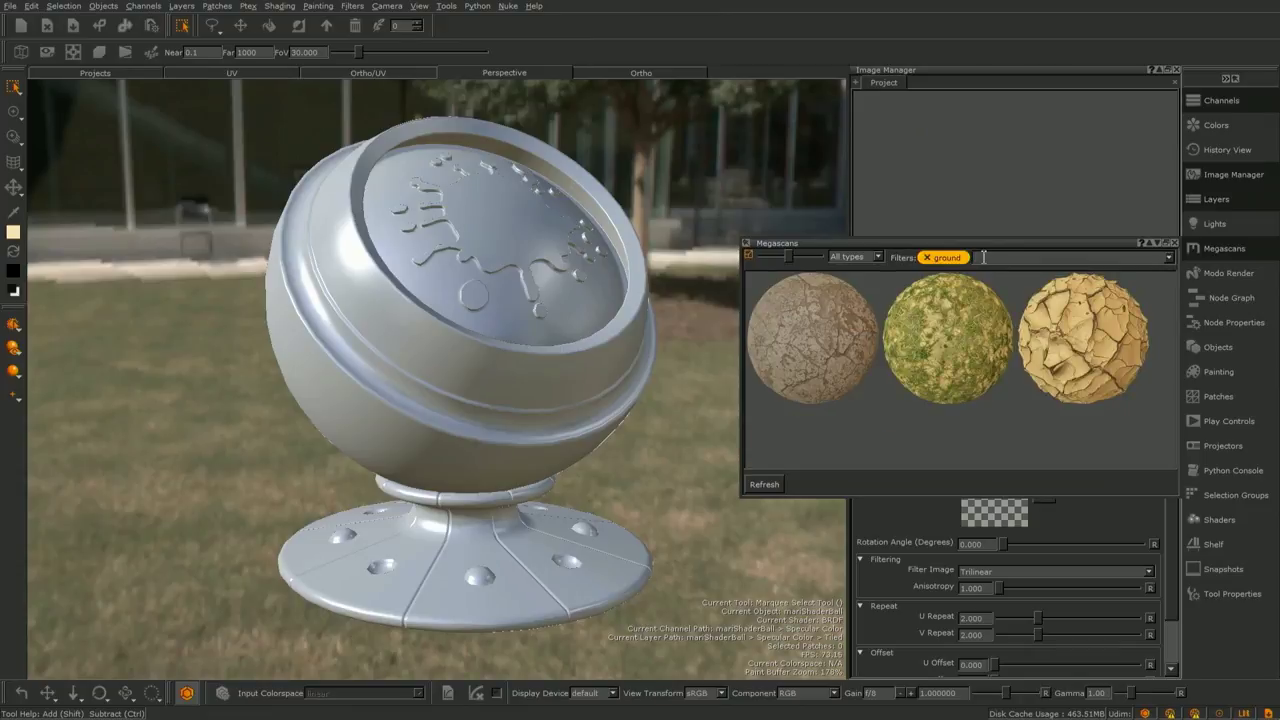
drag(801, 365, 976, 159)
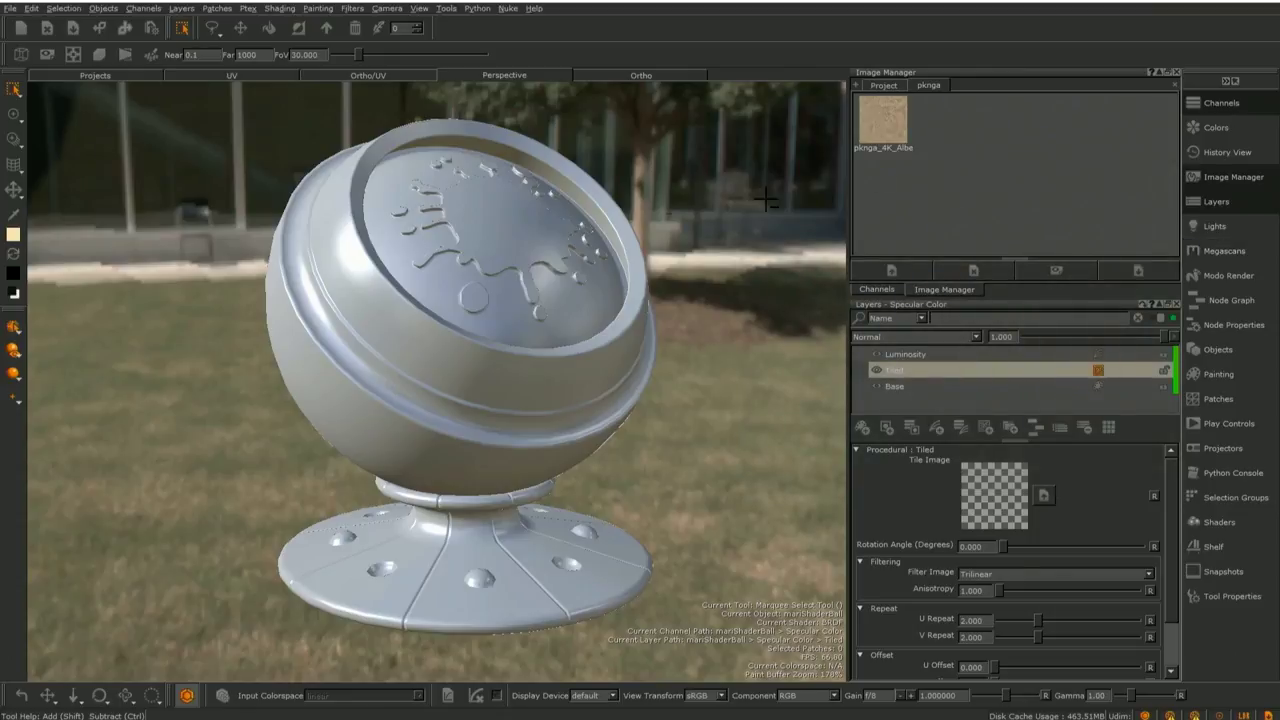
- Tile the albedo, normal and roughness maps onto the Diffuse Color, Normal and Roughness channels
key(q)
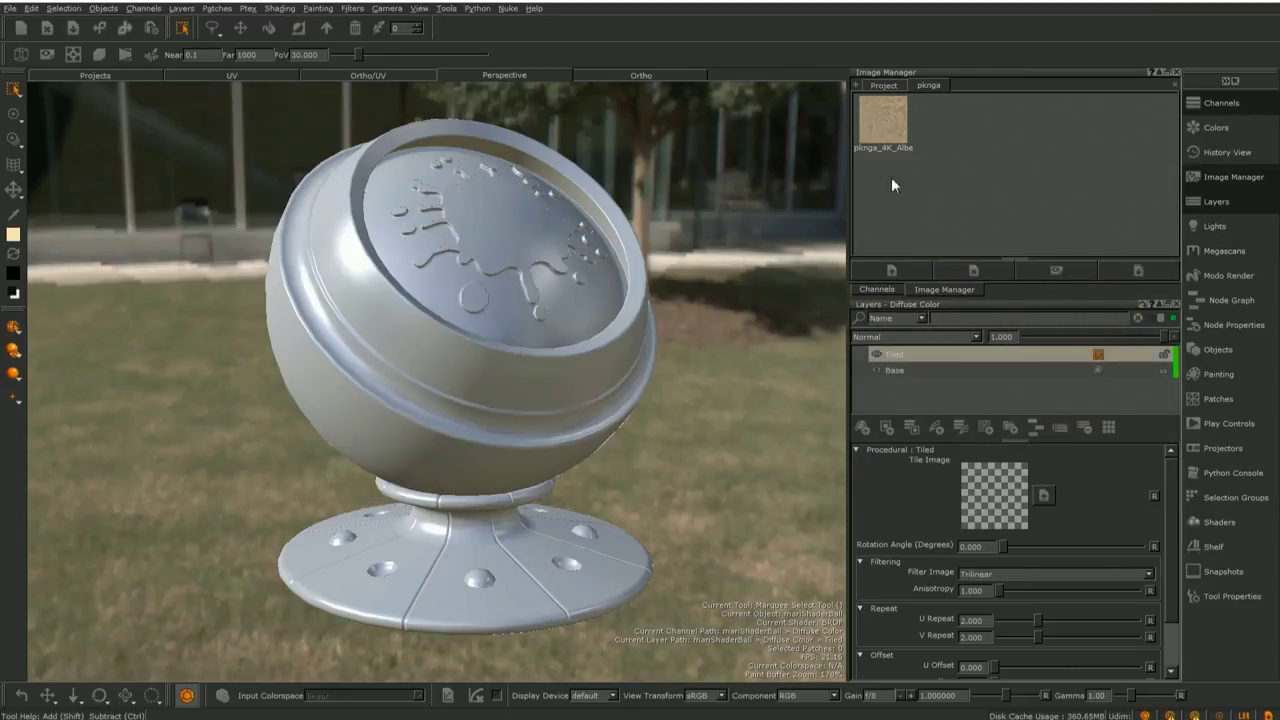
drag(886, 122, 996, 511)
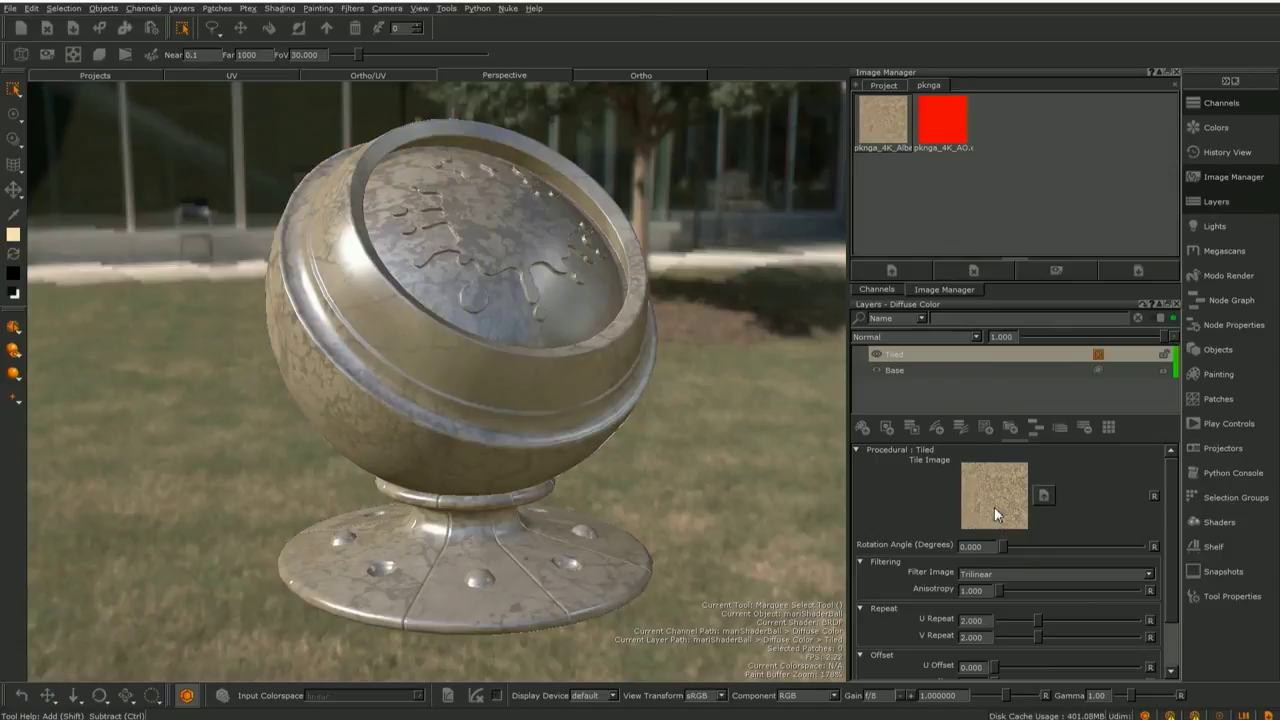
key(Tab)
click(706, 391)
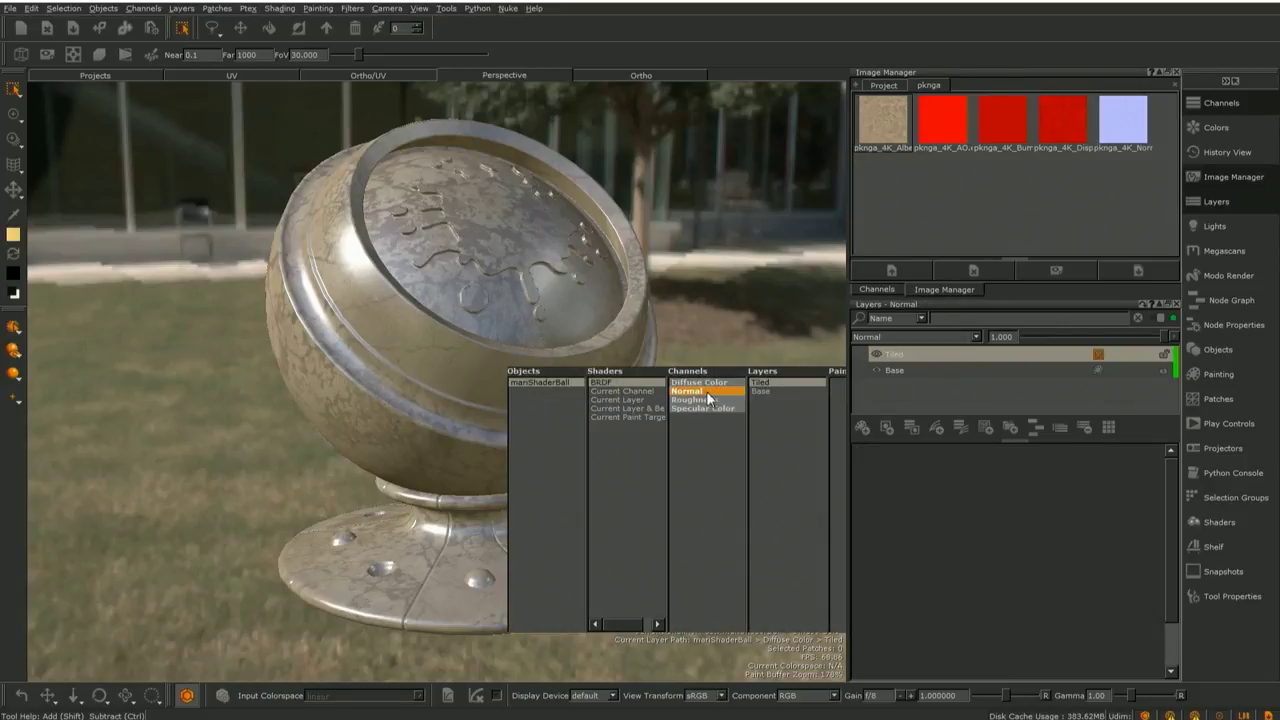
drag(1000, 500, 1000, 500)
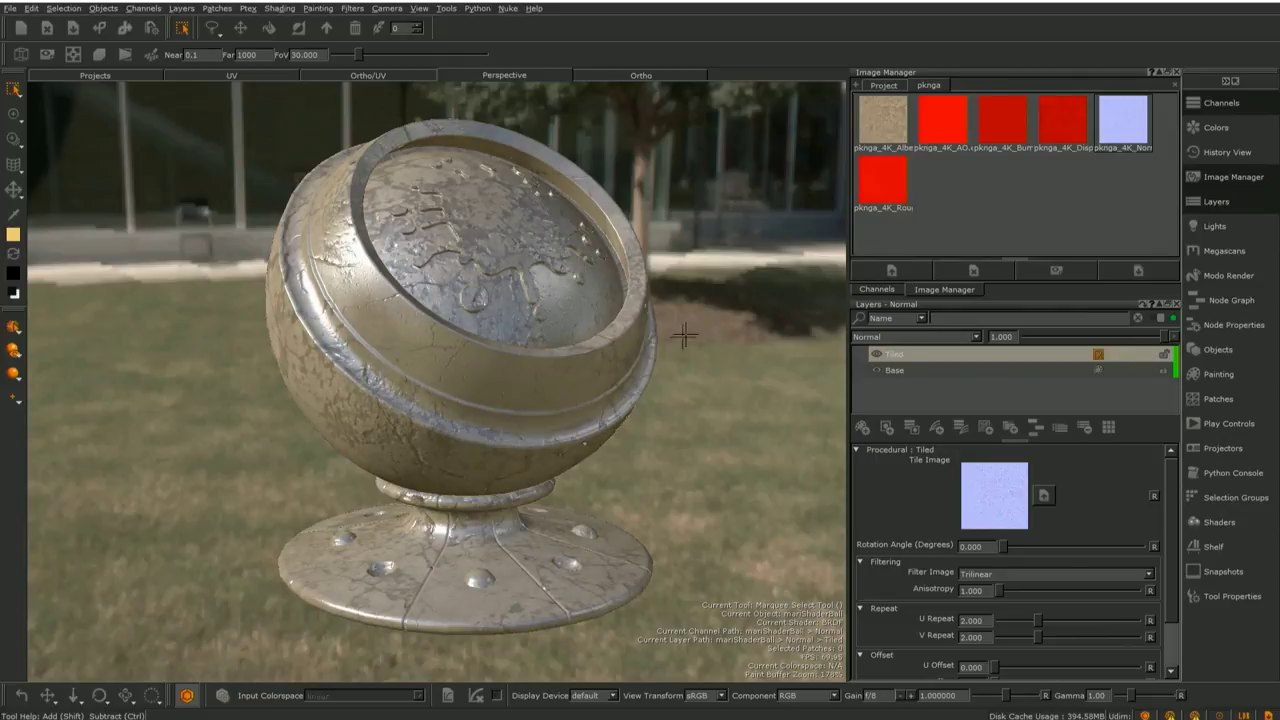
key(Tab)
click(731, 337)
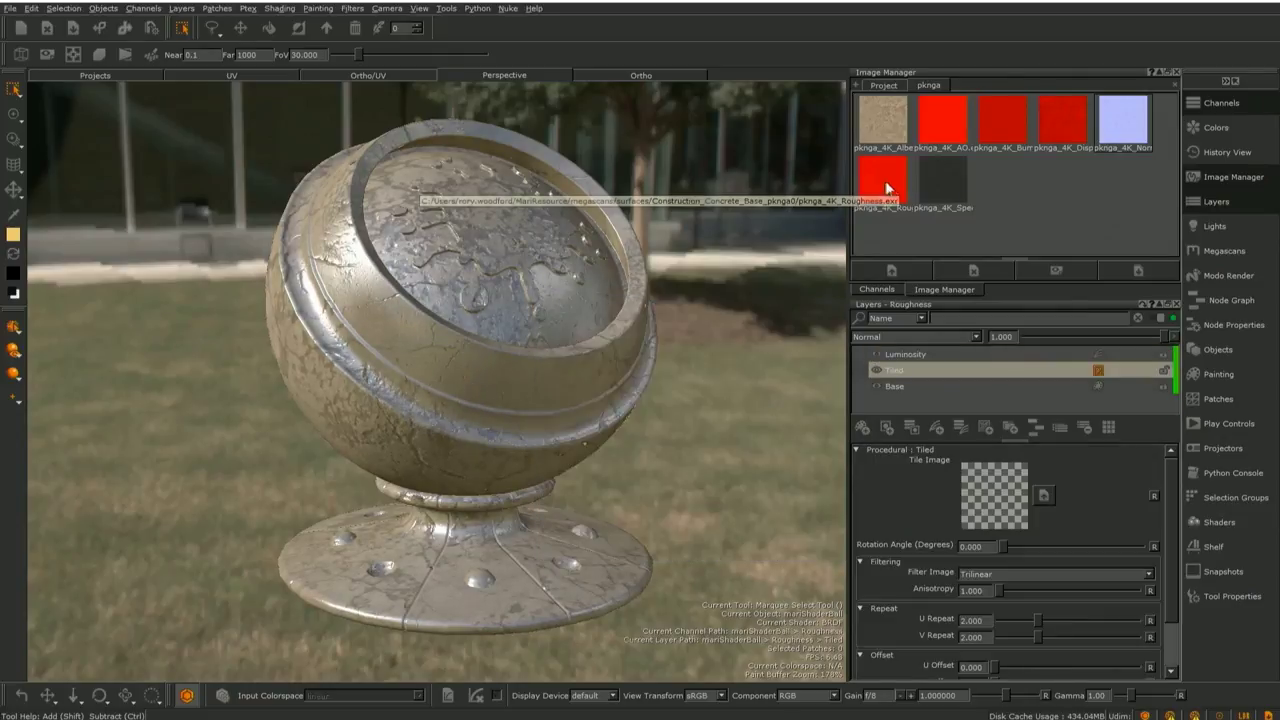
drag(886, 189, 968, 460)
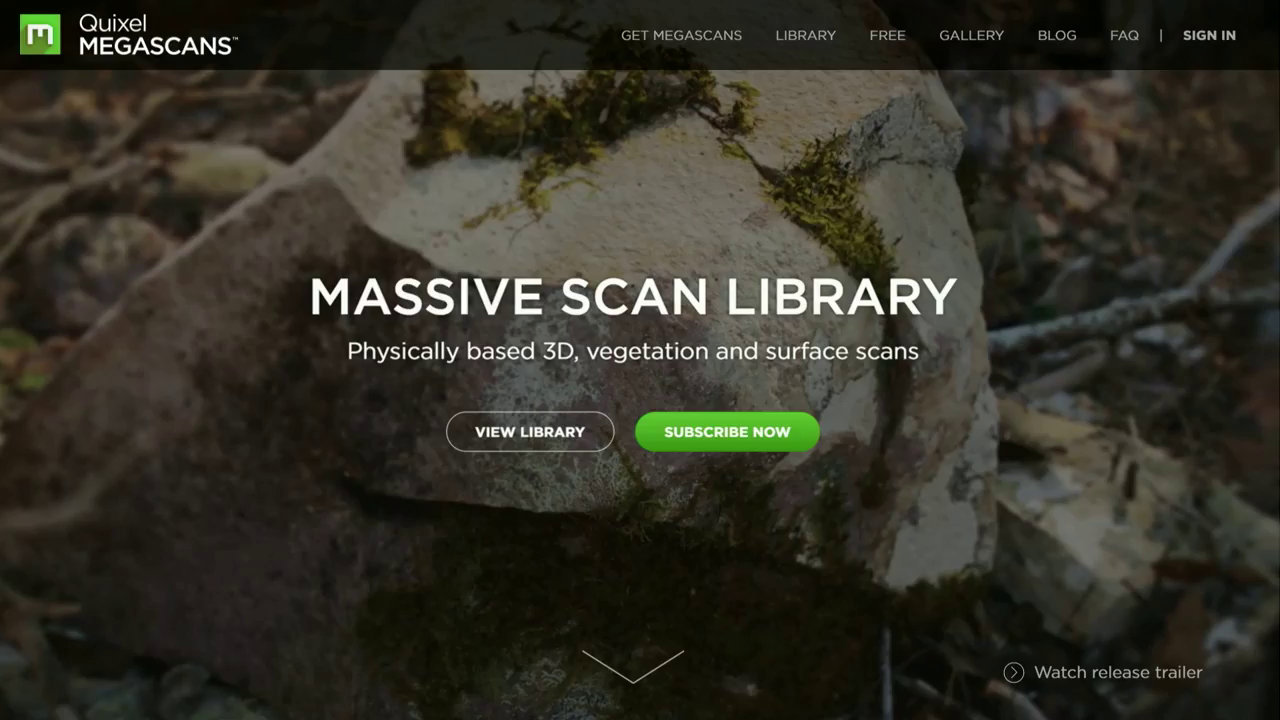